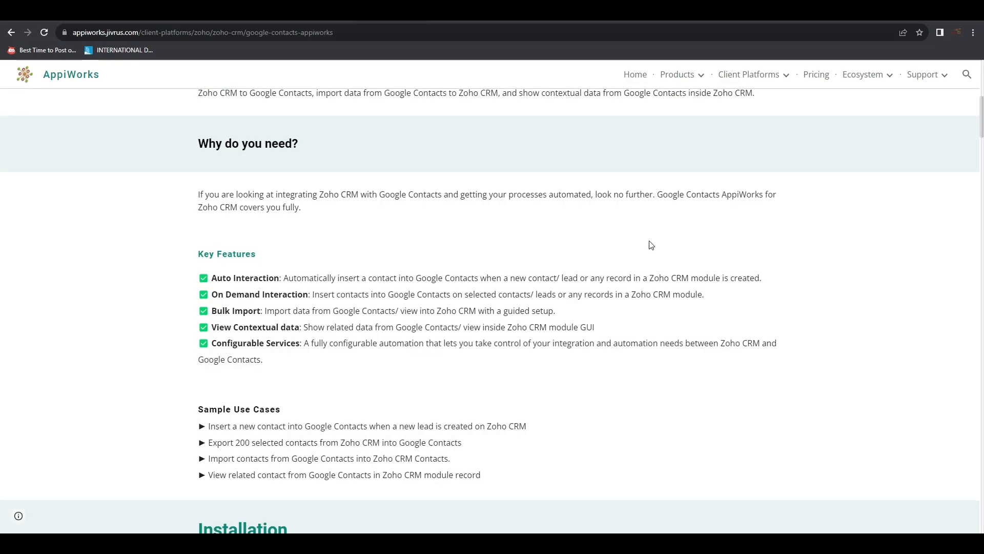
Review the key features, installation steps and setup instructions on the Google Contacts AppiWorks page
{"action": "scroll", "coordinate": [650, 245], "scroll_direction": "down", "scroll_amount": 10}
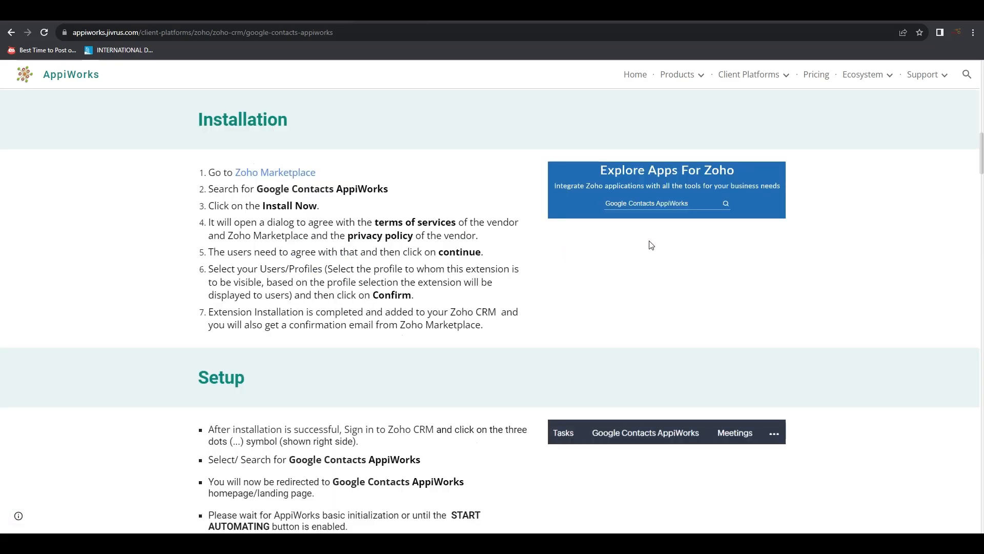
{"action": "scroll", "coordinate": [650, 245], "scroll_direction": "down", "scroll_amount": 3}
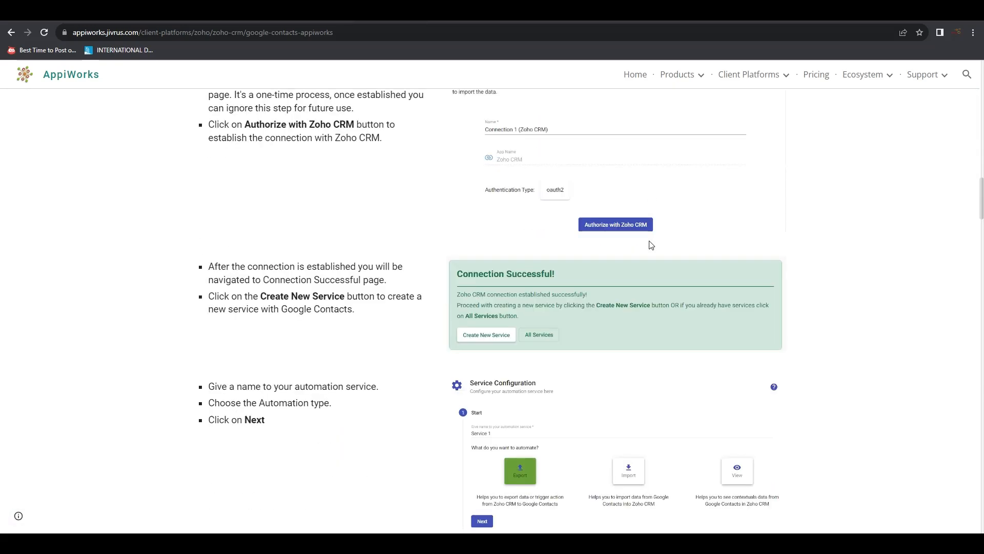
{"action": "scroll", "coordinate": [649, 241], "scroll_direction": "up", "scroll_amount": 20}
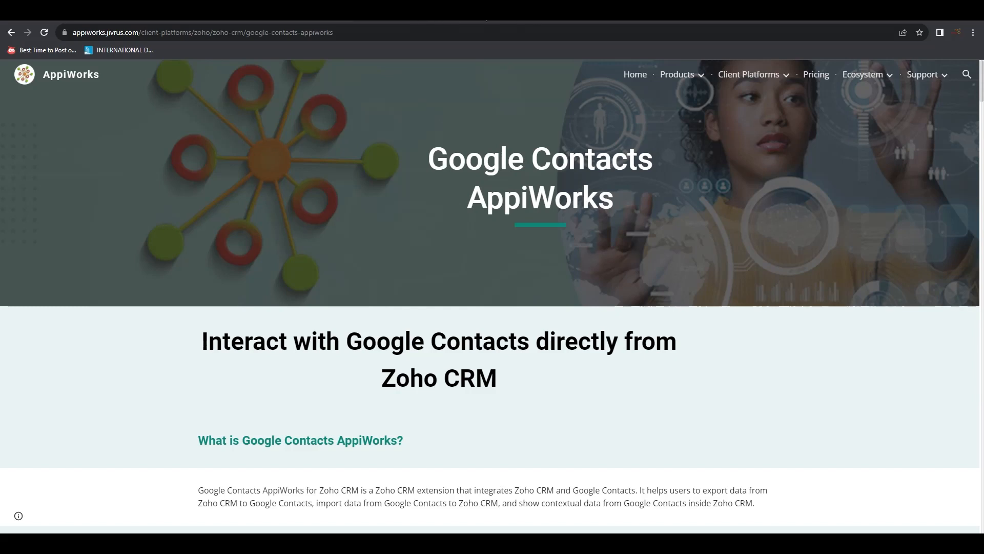
Switch to the Zoho Marketplace and search the apps for "appiworks", looking through the suggested extensions
{"action": "left_click", "coordinate": [441, 21]}
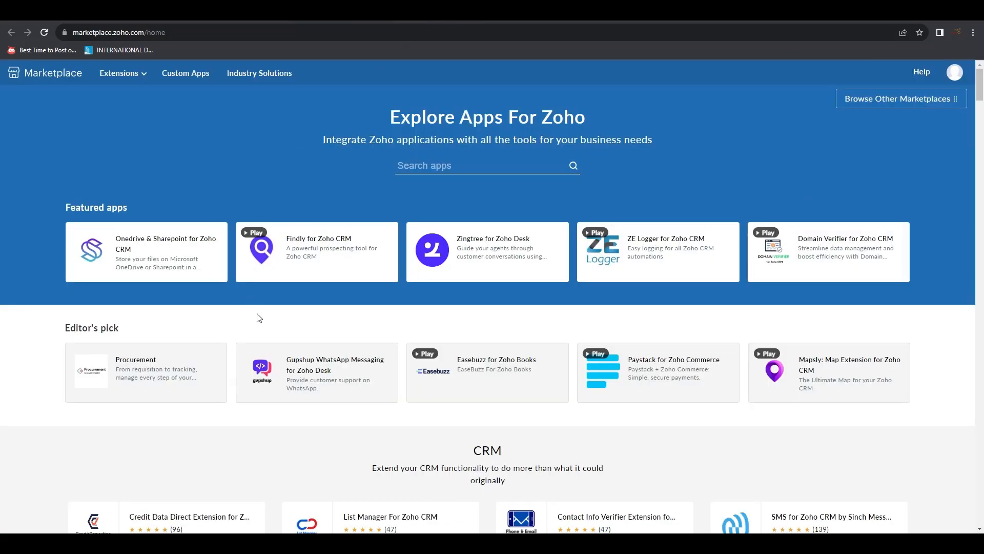
{"action": "left_click", "coordinate": [426, 165]}
{"action": "type", "text": "app"}
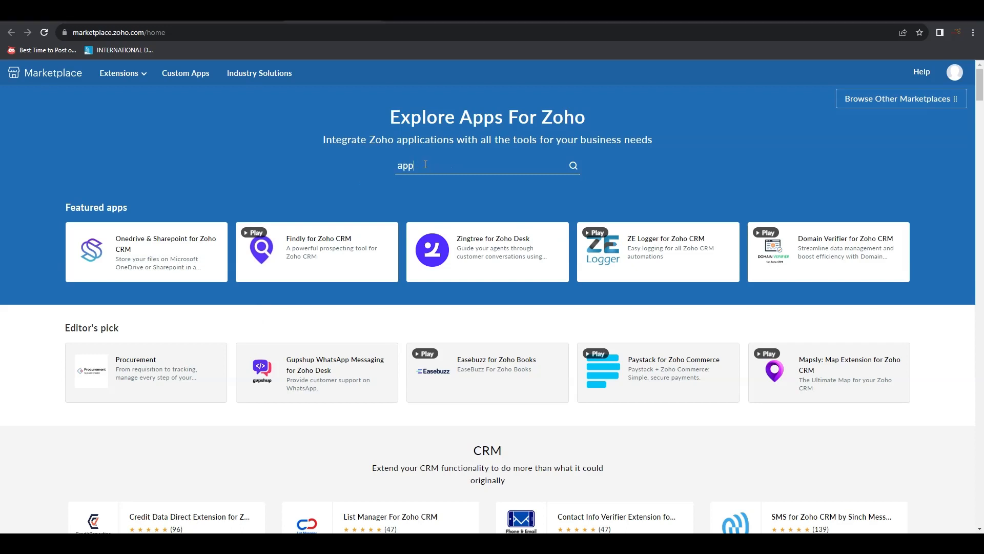
{"action": "type", "text": "iworks"}
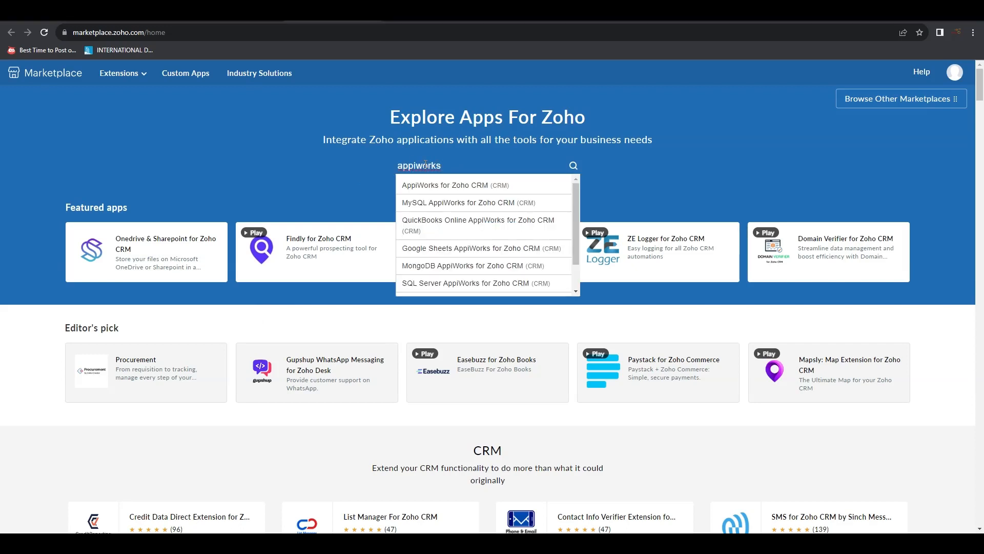
{"action": "scroll", "coordinate": [451, 214], "scroll_direction": "down", "scroll_amount": 1}
{"action": "scroll", "coordinate": [451, 217], "scroll_direction": "up", "scroll_amount": 1}
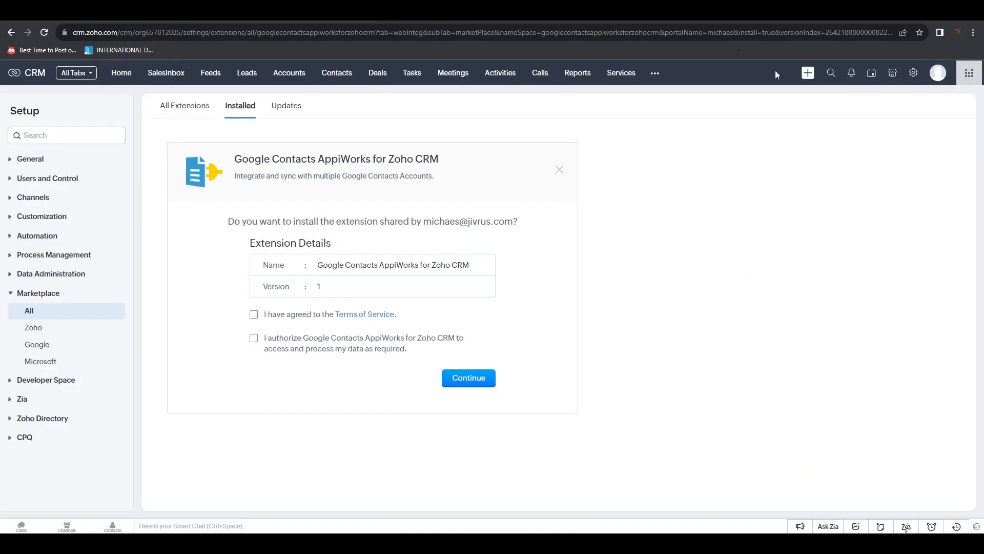
Install Google Contacts AppiWorks for Zoho CRM, agreeing to the Terms of Service, authorizing data access and choosing the 10-day free trial
{"action": "left_click", "coordinate": [254, 314]}
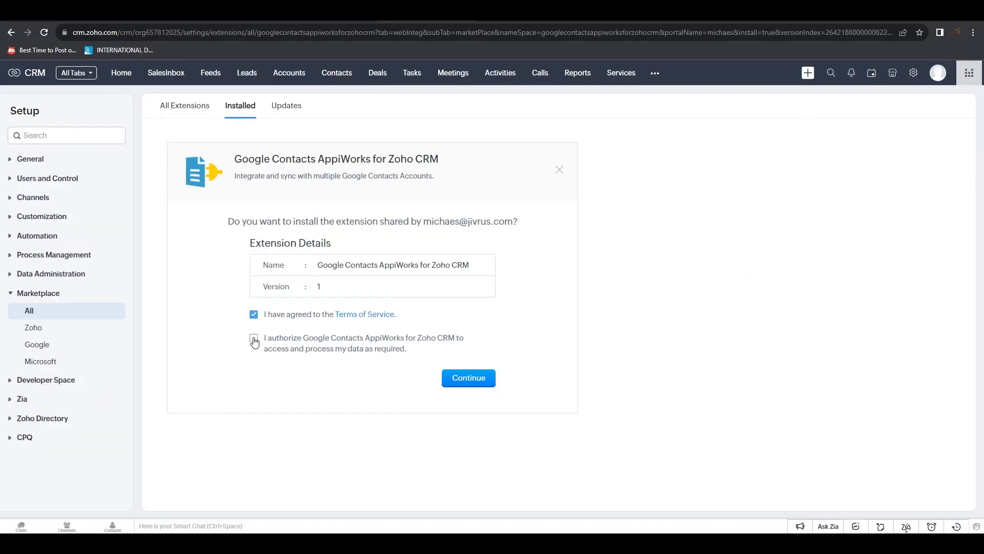
{"action": "left_click", "coordinate": [253, 338]}
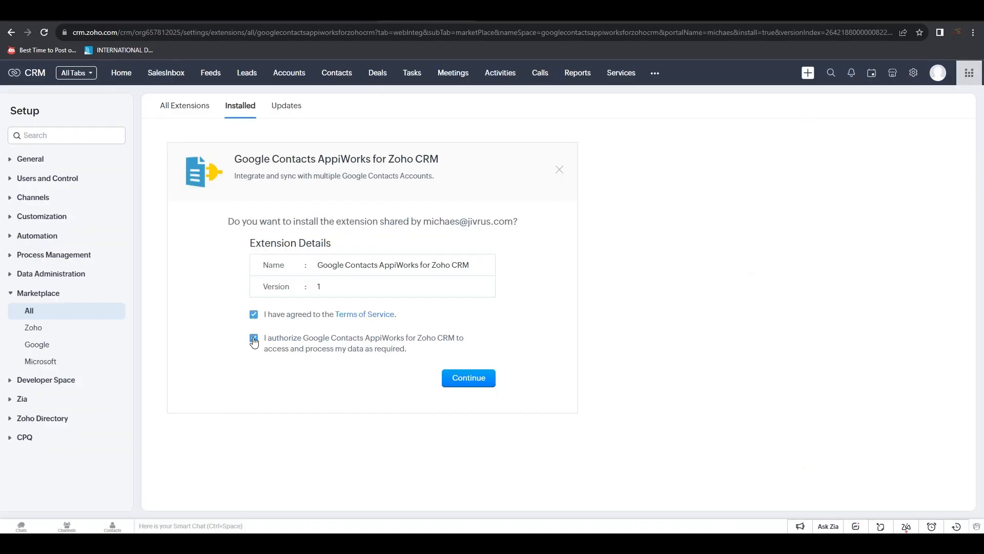
{"action": "left_click", "coordinate": [467, 378]}
{"action": "left_click", "coordinate": [471, 332]}
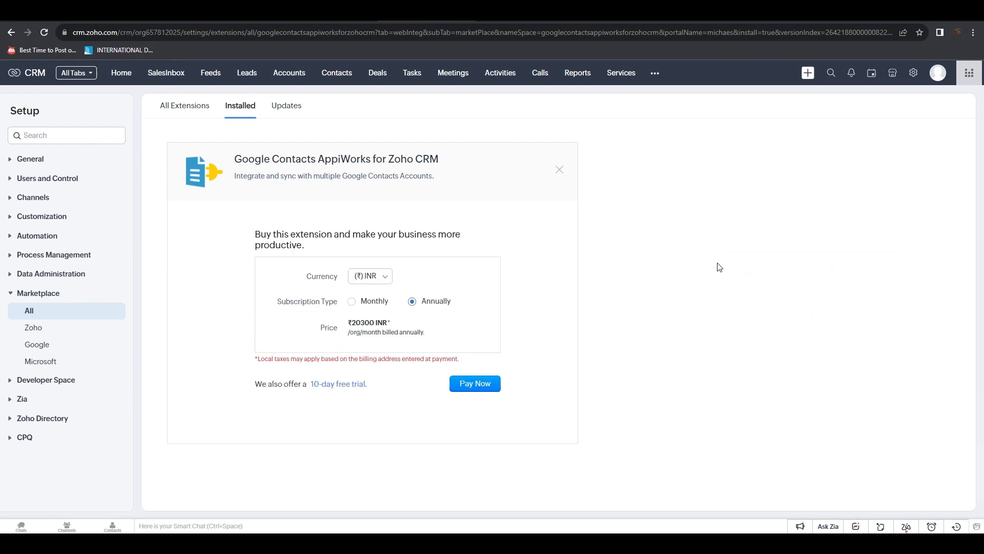
{"action": "left_click", "coordinate": [321, 387]}
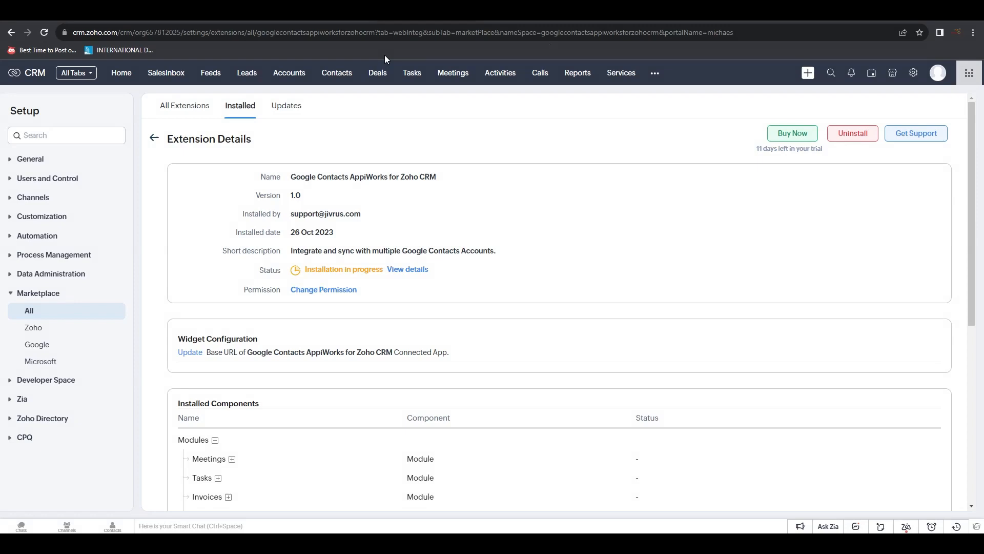
Open the Google Contacts AppiWorks module in the CRM and start automating
{"action": "left_click", "coordinate": [656, 73]}
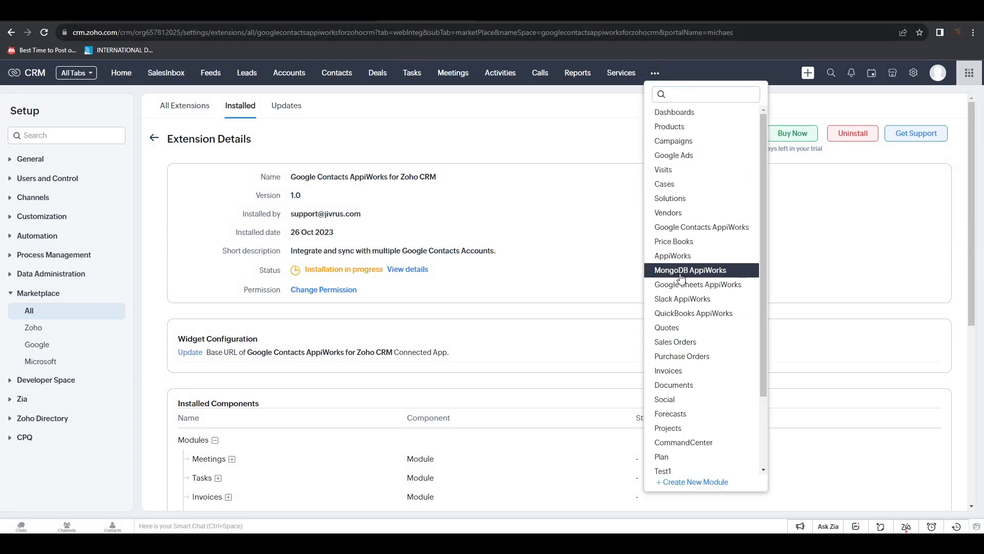
{"action": "left_click", "coordinate": [698, 231]}
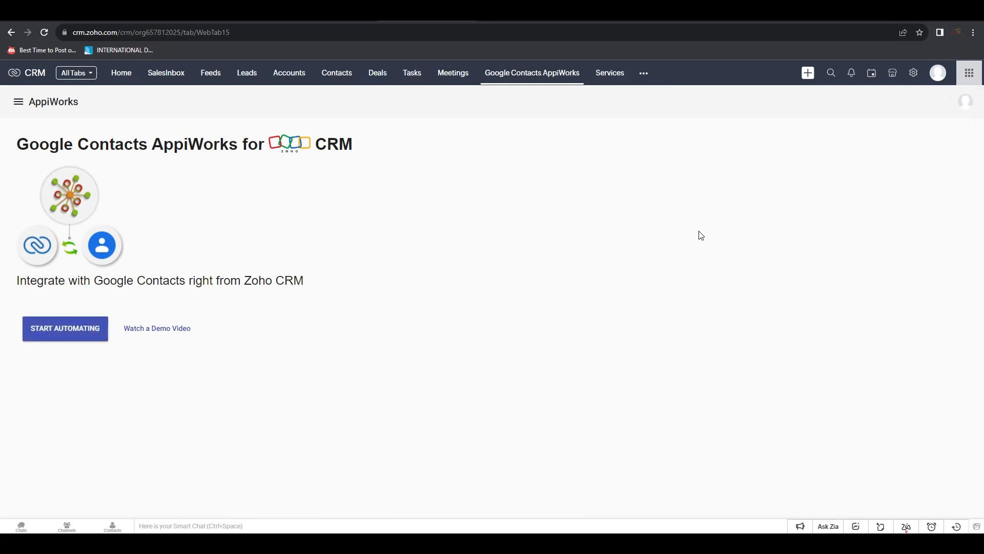
{"action": "left_click", "coordinate": [57, 337]}
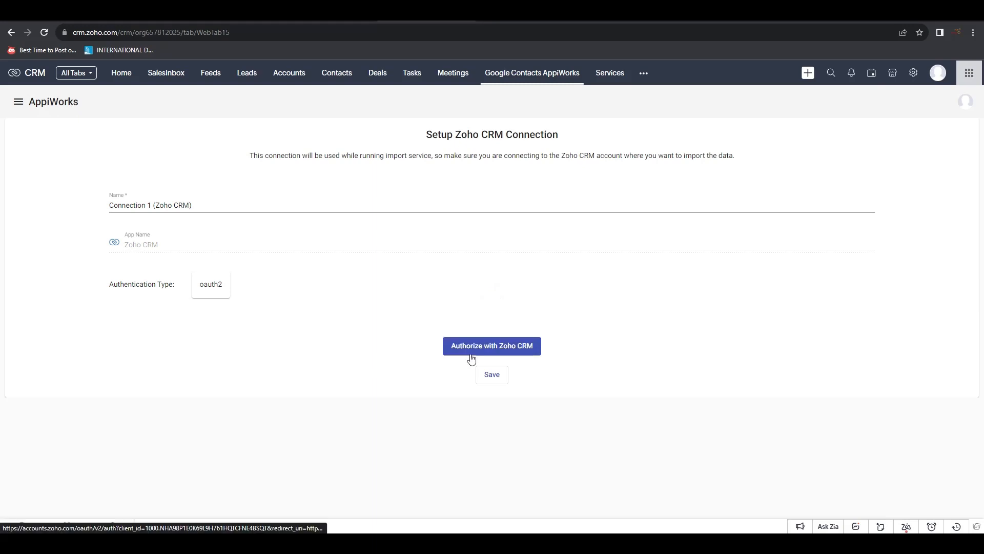
Authorize the Zoho CRM connection for the Jivrus Technologies production organization and accept AppiWorks' access request
{"action": "left_click", "coordinate": [472, 354]}
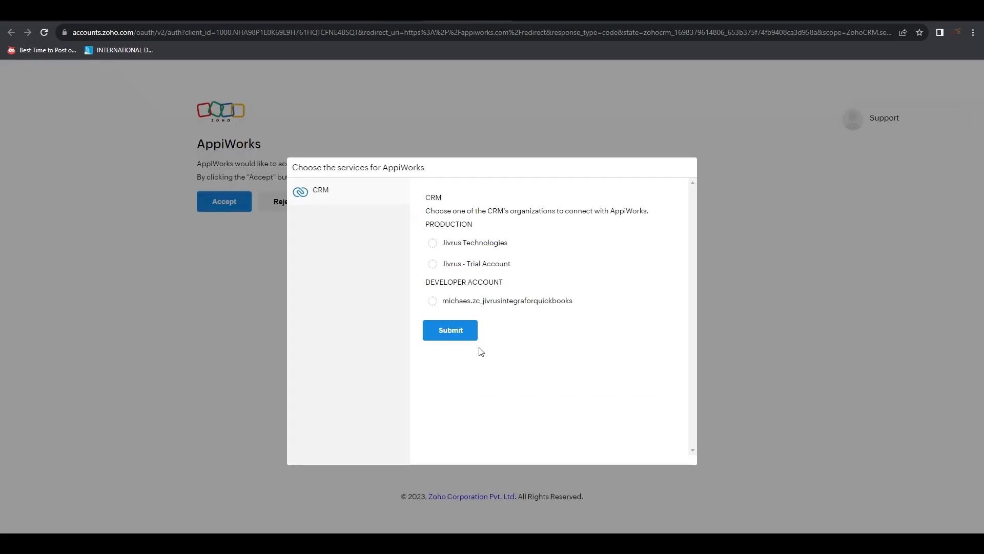
{"action": "left_click", "coordinate": [433, 244]}
{"action": "left_click", "coordinate": [456, 333]}
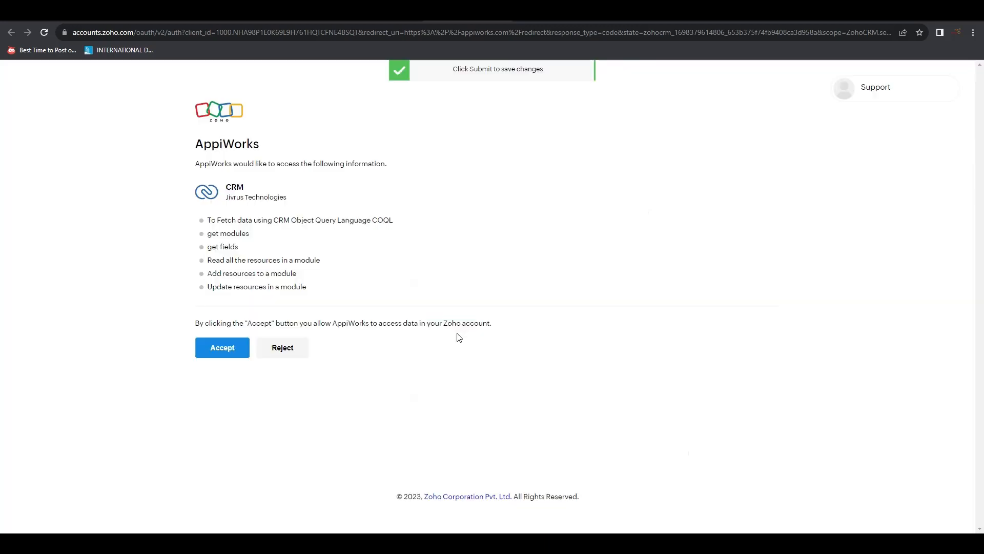
{"action": "left_click", "coordinate": [210, 351]}
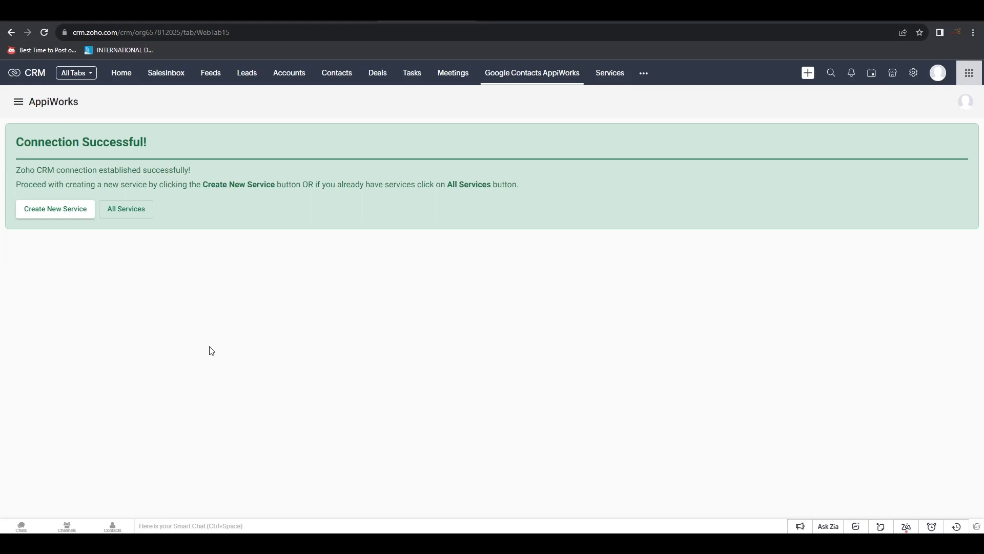
Create a new automation service and name it "Service 1 : Export Leads"
{"action": "left_click", "coordinate": [57, 218]}
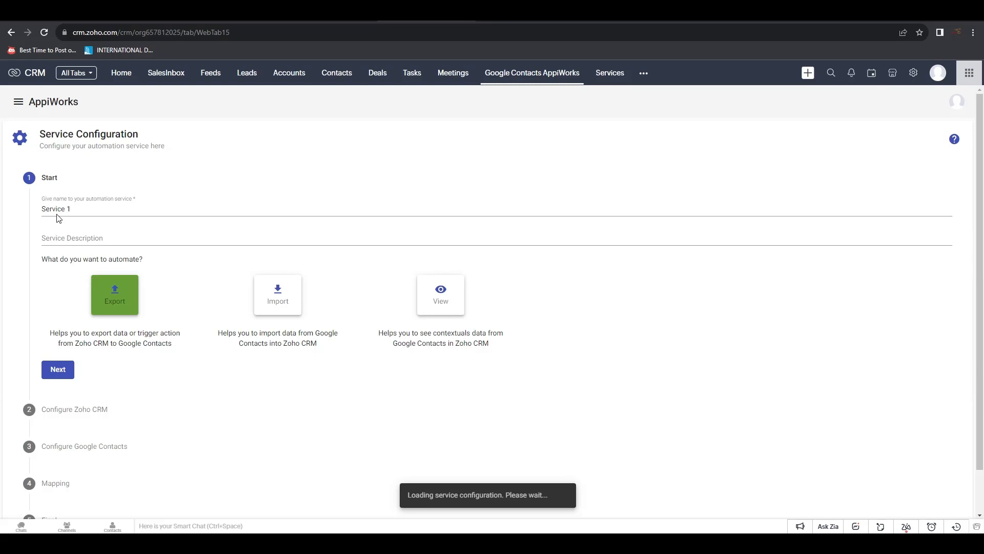
{"action": "left_click", "coordinate": [102, 207]}
{"action": "type", "text": ": Ex"}
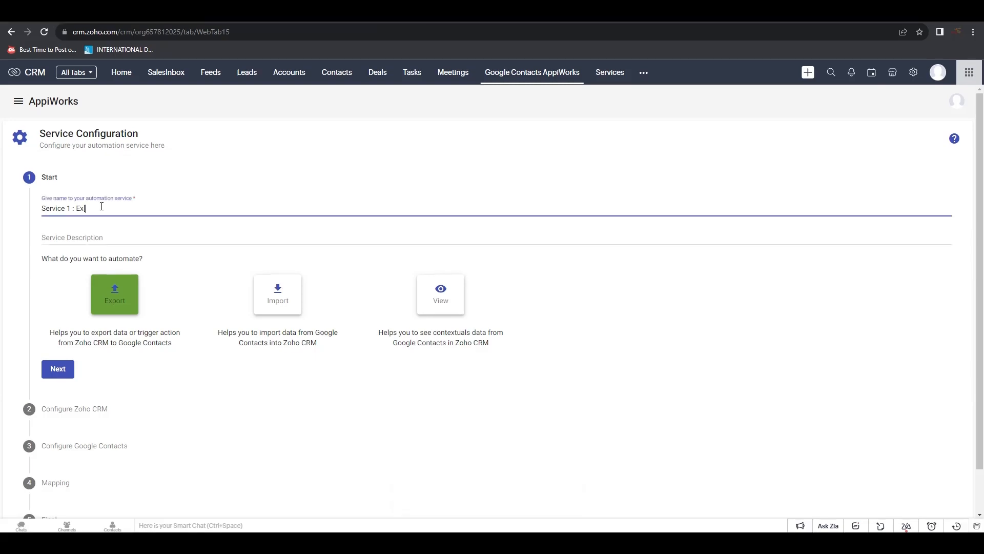
{"action": "type", "text": "port Leafd"}
{"action": "key", "text": "BackSpace"}
{"action": "key", "text": "BackSpace"}
{"action": "type", "text": "d"}
Describe the service as "Export Leads from ZOHO to Google Contacts" and proceed with the Export automation type
{"action": "left_click", "coordinate": [128, 237]}
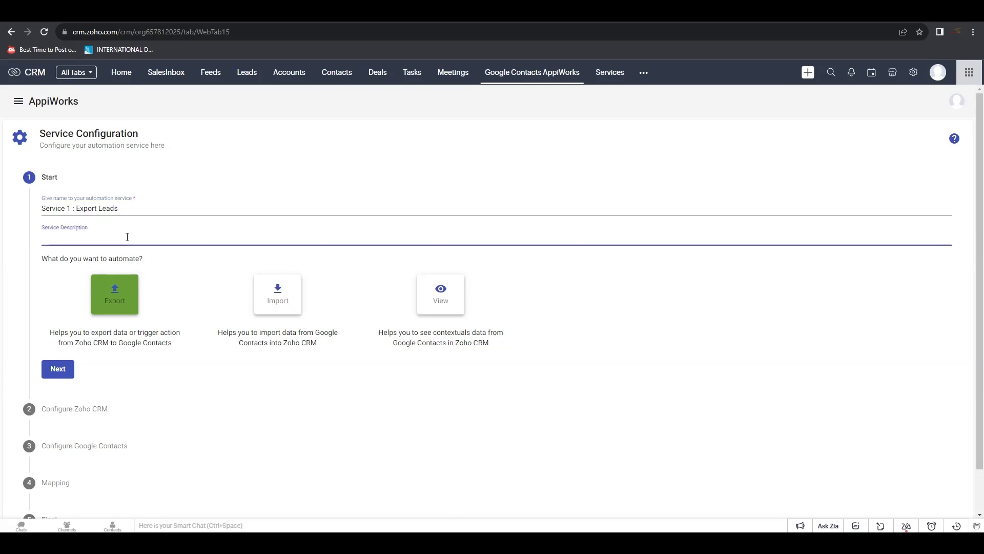
{"action": "type", "text": "Export Leads from ZOHO to Google Contacts"}
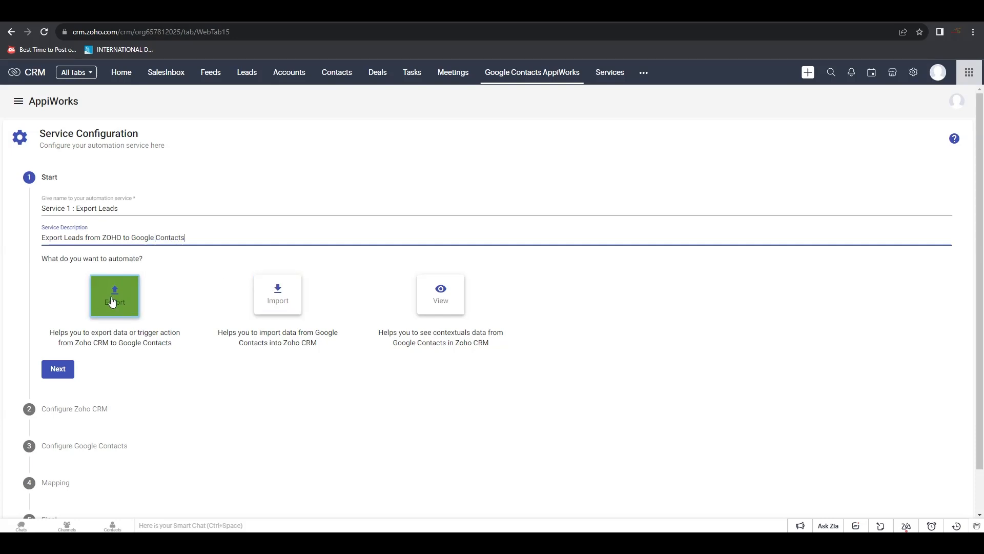
{"action": "left_click", "coordinate": [58, 368]}
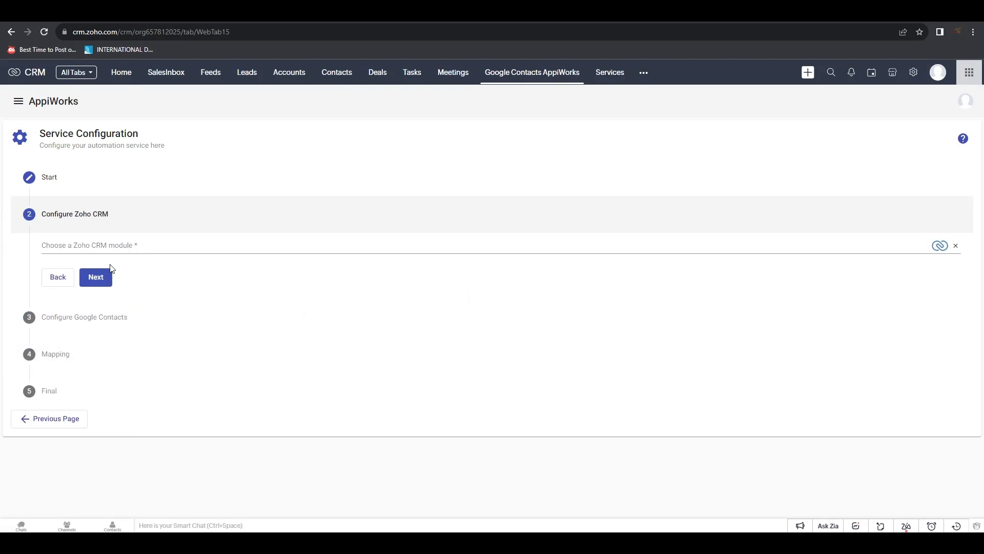
Choose Leads as the Zoho CRM module and enable running the service on condition
{"action": "left_click", "coordinate": [117, 246]}
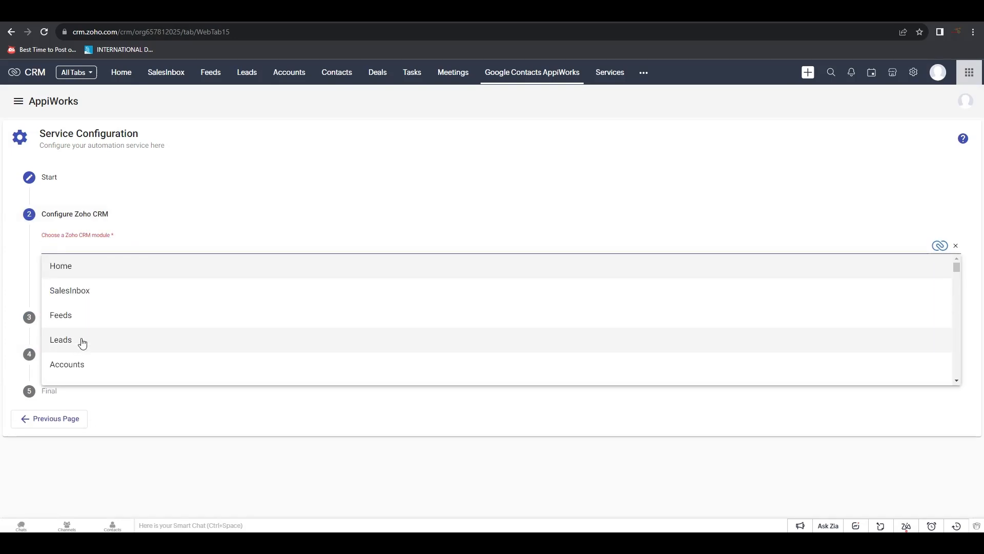
{"action": "left_click", "coordinate": [81, 343]}
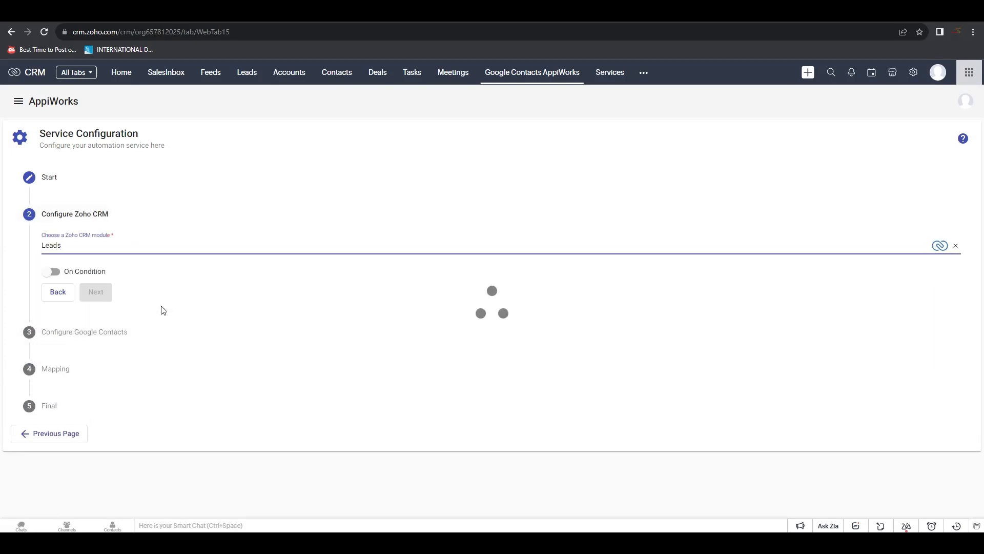
{"action": "left_click", "coordinate": [43, 272]}
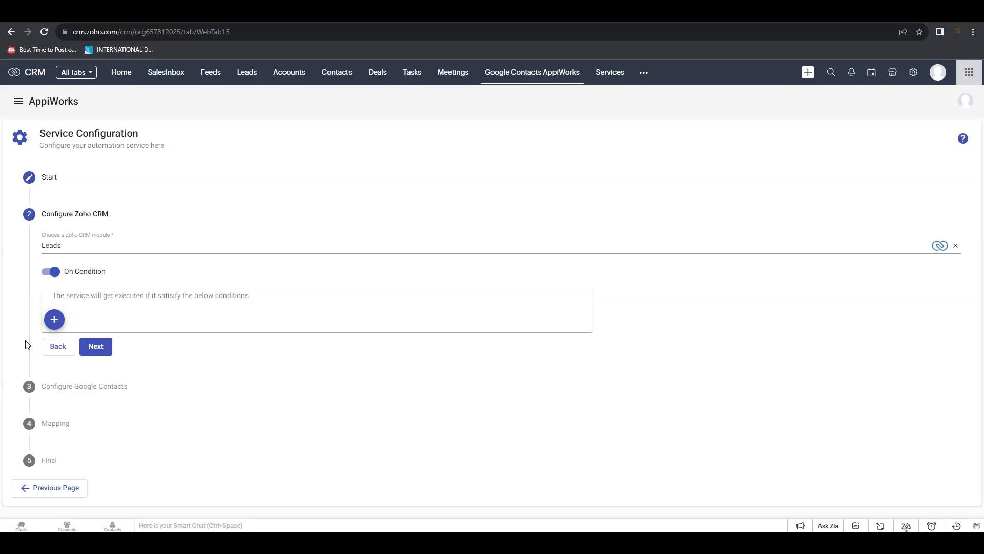
Add a condition requiring the Company field to equal "Jivrus Technologies"
{"action": "left_click", "coordinate": [56, 320]}
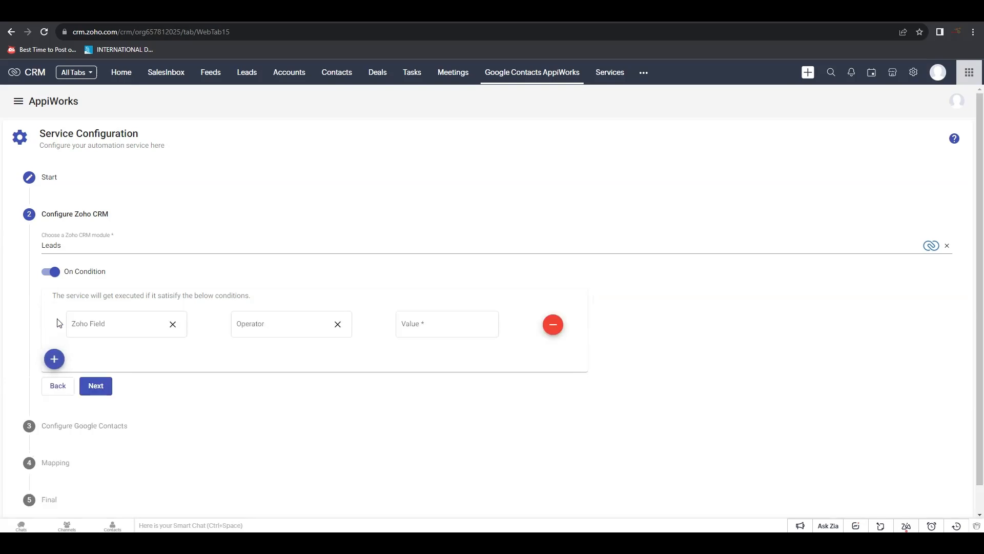
{"action": "left_click", "coordinate": [129, 331]}
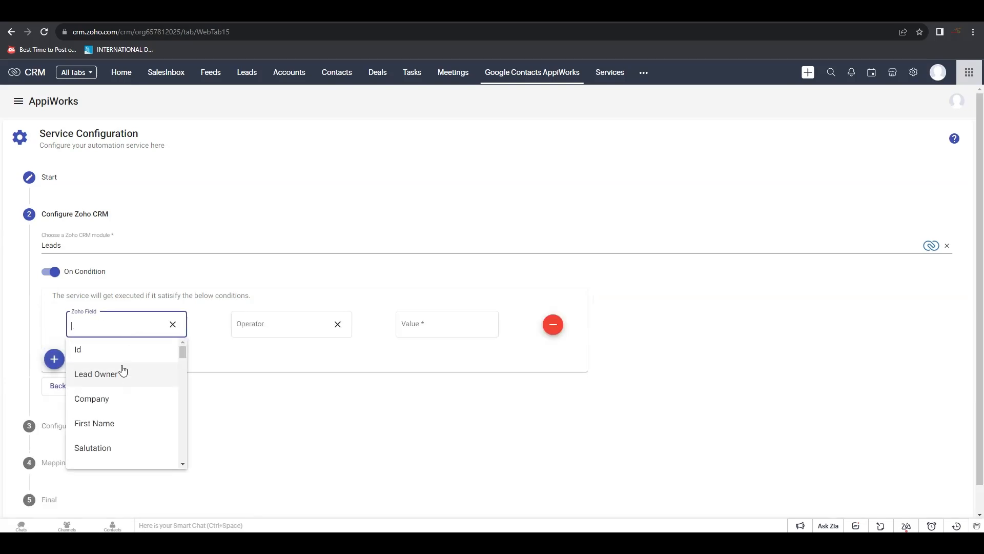
{"action": "left_click", "coordinate": [105, 399]}
{"action": "left_click", "coordinate": [276, 323]}
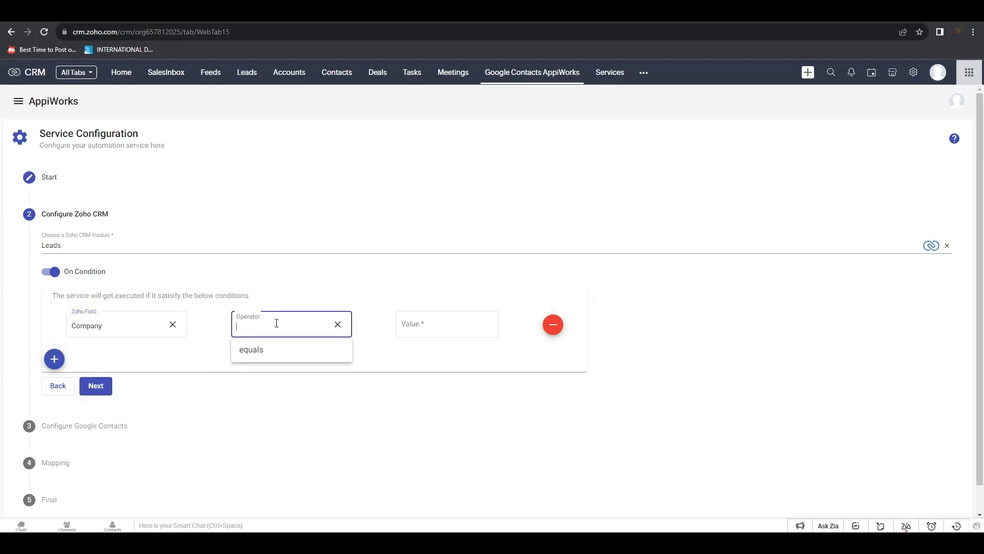
{"action": "left_click", "coordinate": [268, 353]}
{"action": "left_click", "coordinate": [416, 325]}
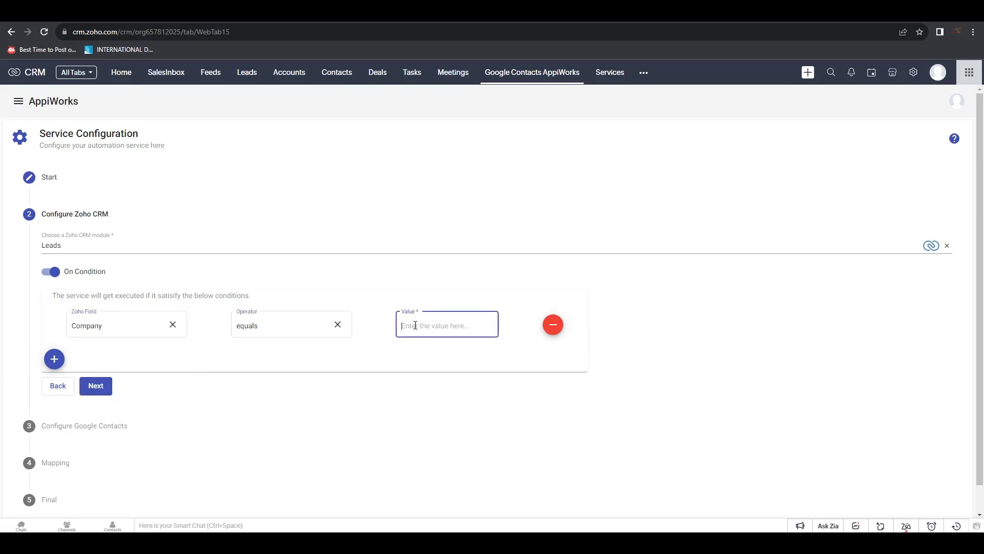
{"action": "type", "text": "Jivrus Technologies"}
Add a second condition requiring the Lead Source field to equal "Advertisement"
{"action": "left_click", "coordinate": [54, 359]}
{"action": "left_click", "coordinate": [107, 362]}
{"action": "scroll", "coordinate": [123, 467], "scroll_direction": "down", "scroll_amount": 3}
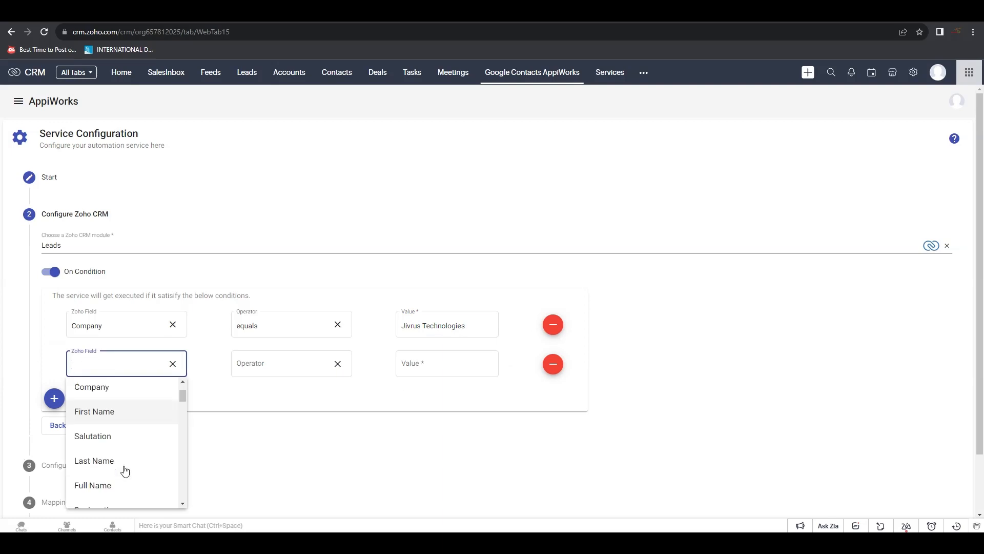
{"action": "scroll", "coordinate": [123, 464], "scroll_direction": "up", "scroll_amount": 2}
{"action": "scroll", "coordinate": [123, 461], "scroll_direction": "down", "scroll_amount": 4}
{"action": "left_click", "coordinate": [102, 397]}
{"action": "left_click", "coordinate": [312, 362]}
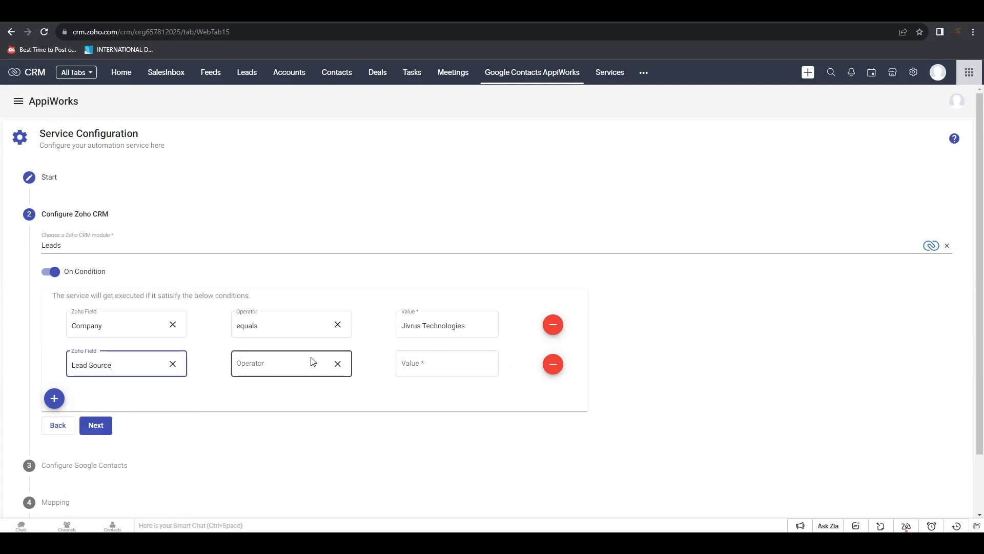
{"action": "left_click", "coordinate": [270, 393]}
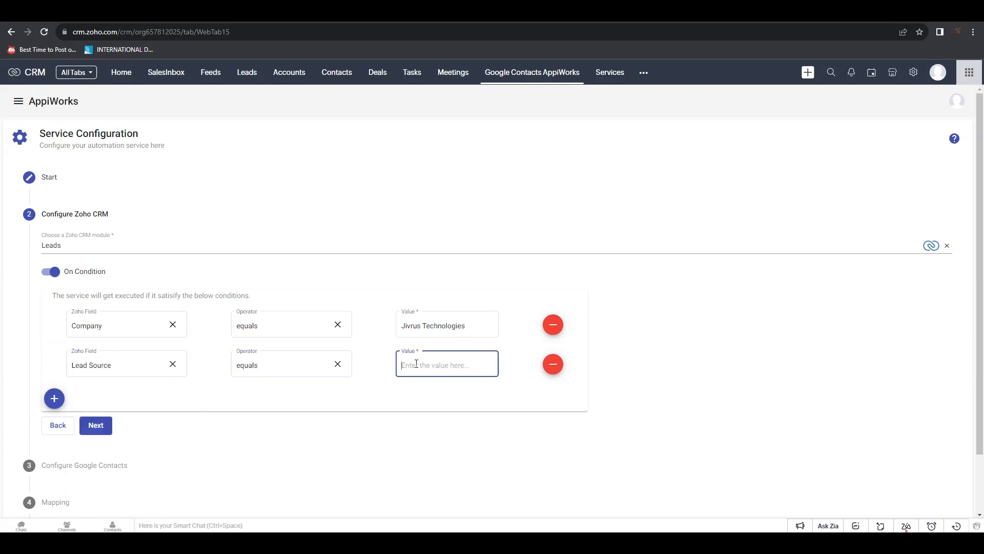
{"action": "type", "text": "Advertisements"}
{"action": "key", "text": "BackSpace"}
{"action": "scroll", "coordinate": [189, 387], "scroll_direction": "down", "scroll_amount": 2}
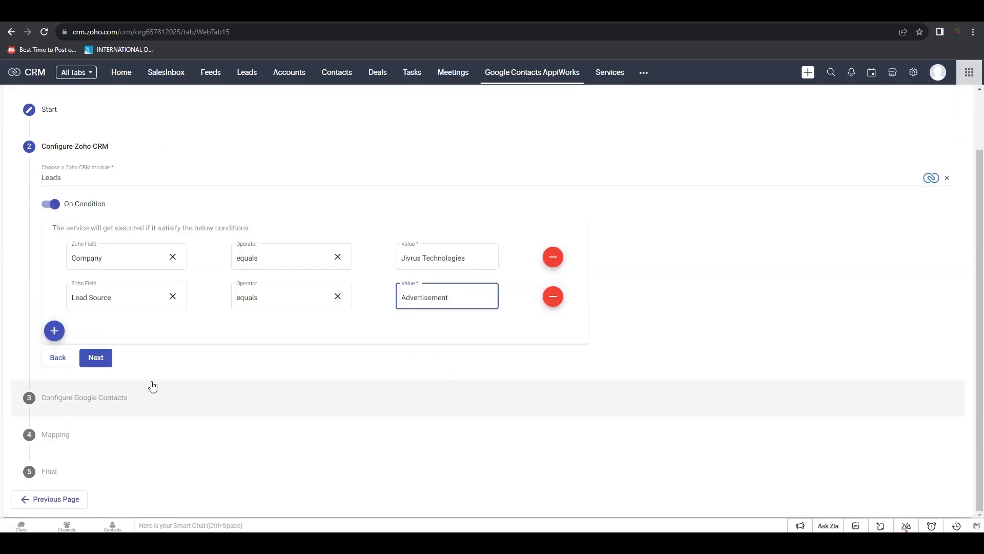
Proceed to the Google Contacts configuration and start a new connection named "Connection 40 (Google Contacts)"
{"action": "left_click", "coordinate": [102, 362]}
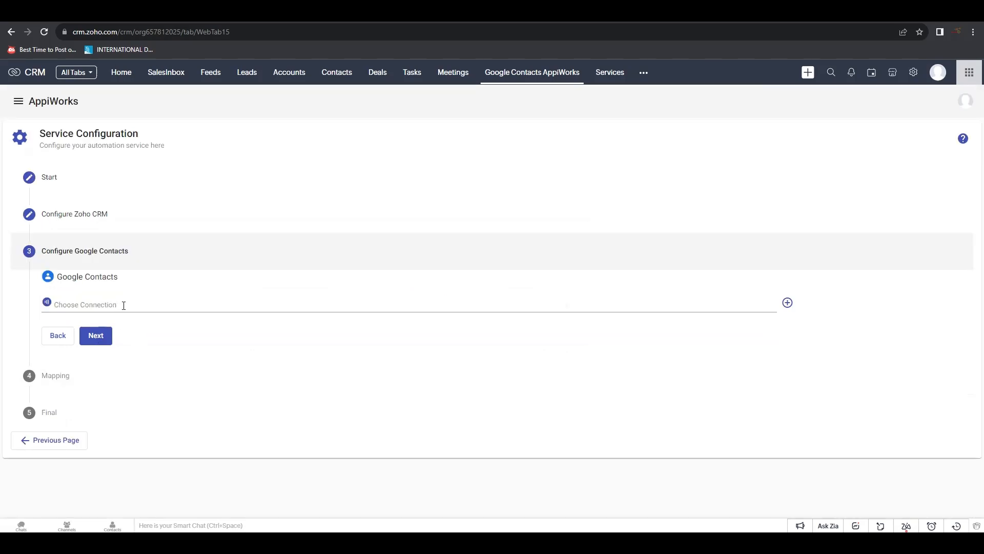
{"action": "left_click", "coordinate": [124, 305]}
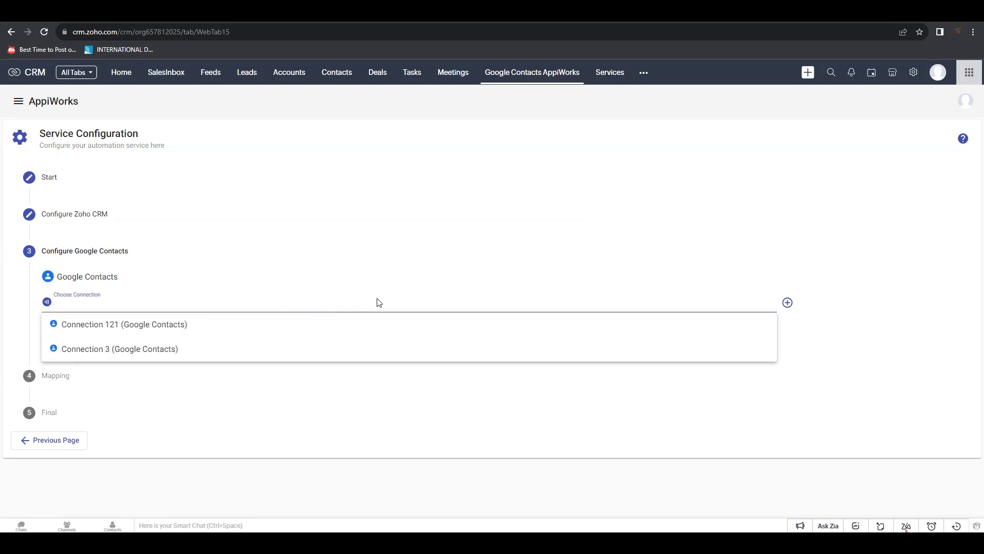
{"action": "left_click", "coordinate": [788, 303]}
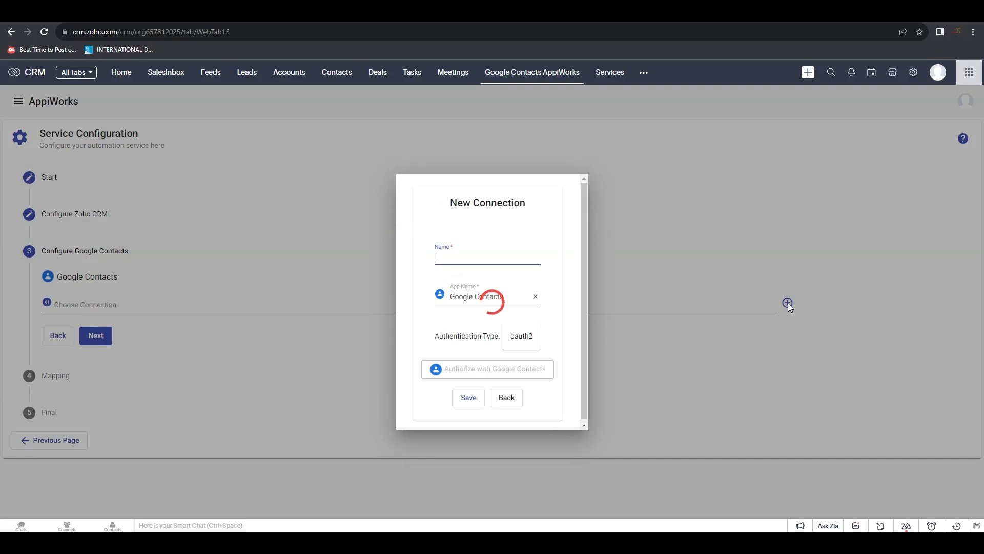
{"action": "left_click", "coordinate": [477, 257]}
{"action": "type", "text": "0"}
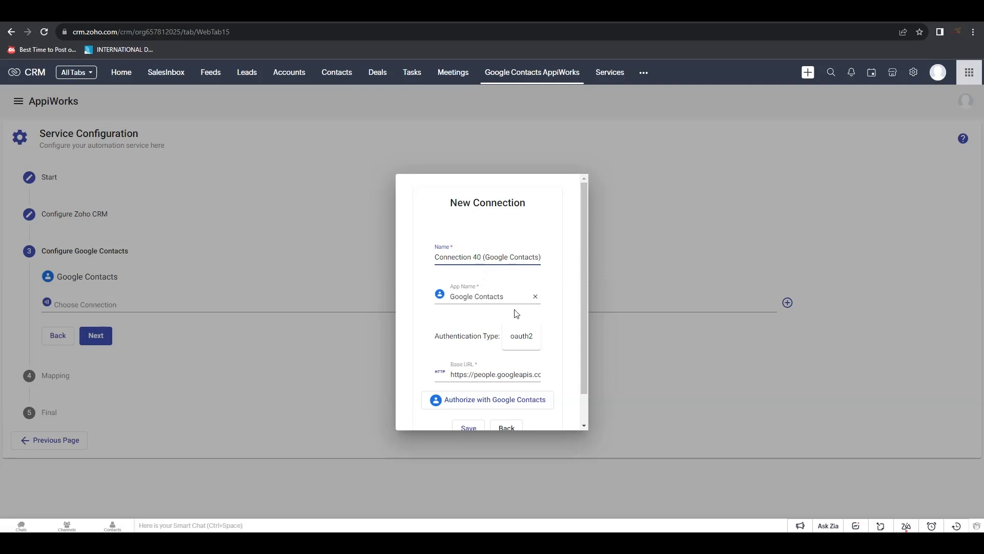
Authorize the new connection with the company's support Google account, allowing AppiWorks to access its contacts
{"action": "left_click", "coordinate": [524, 365]}
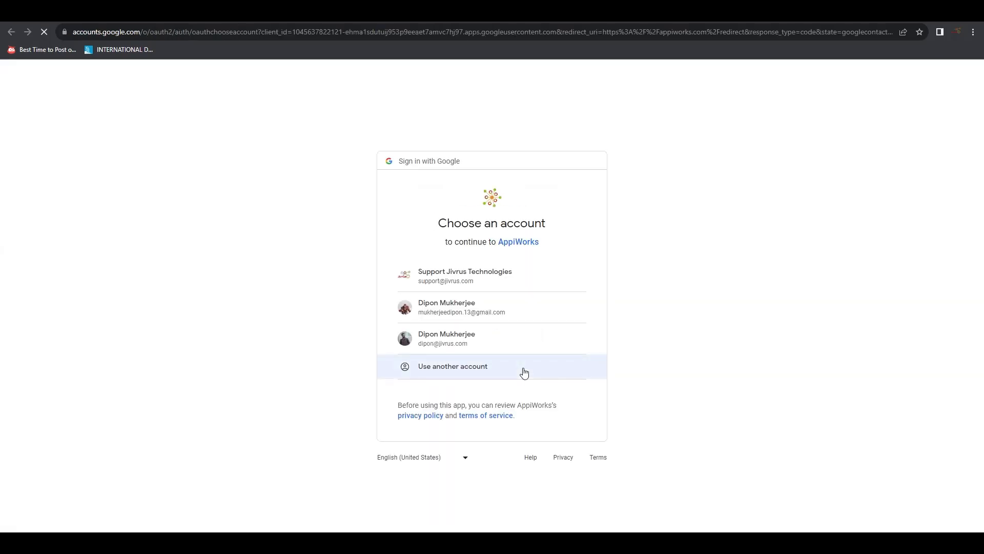
{"action": "left_click", "coordinate": [463, 280]}
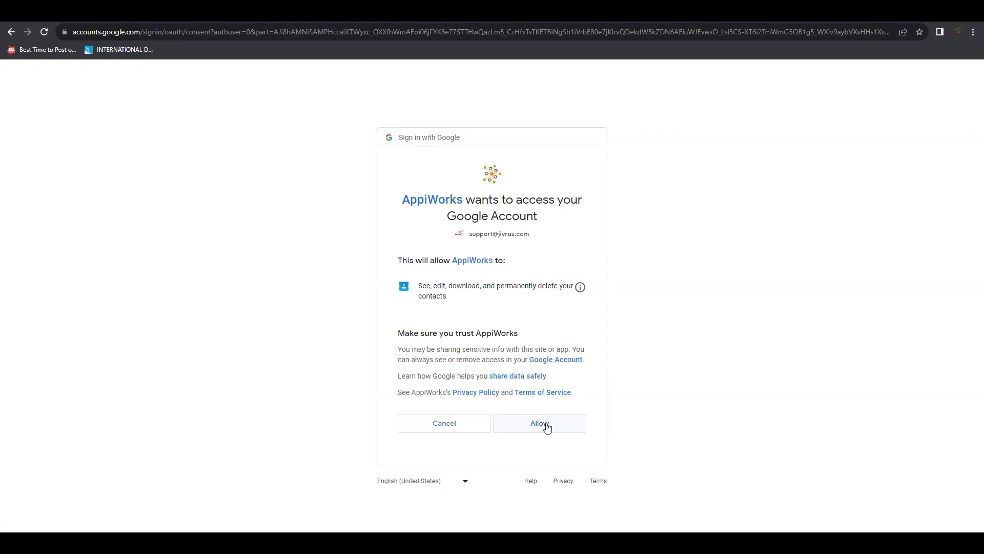
{"action": "left_click", "coordinate": [546, 425]}
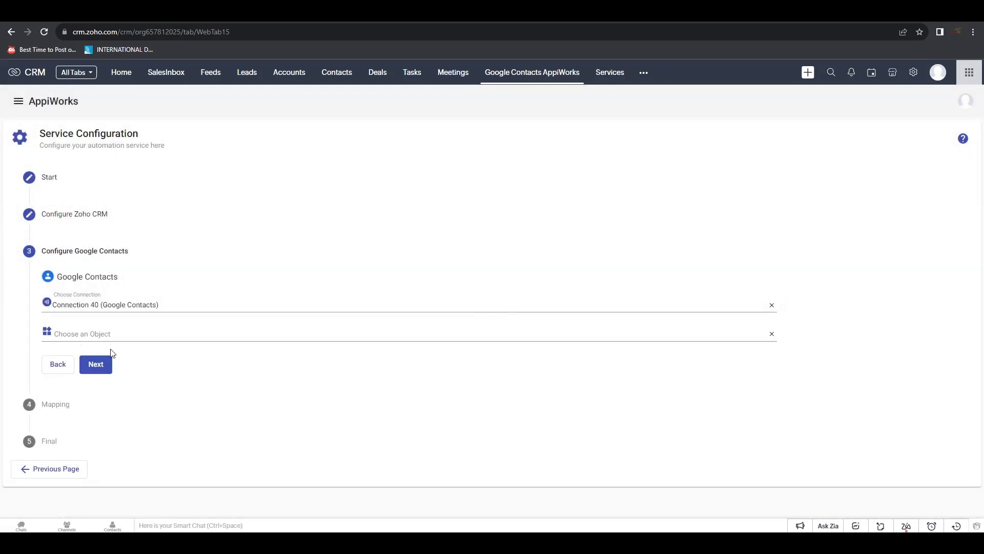
Choose contact as the Google Contacts object and Create as the action, and proceed to the mapping stage
{"action": "left_click", "coordinate": [112, 333]}
{"action": "left_click", "coordinate": [108, 352]}
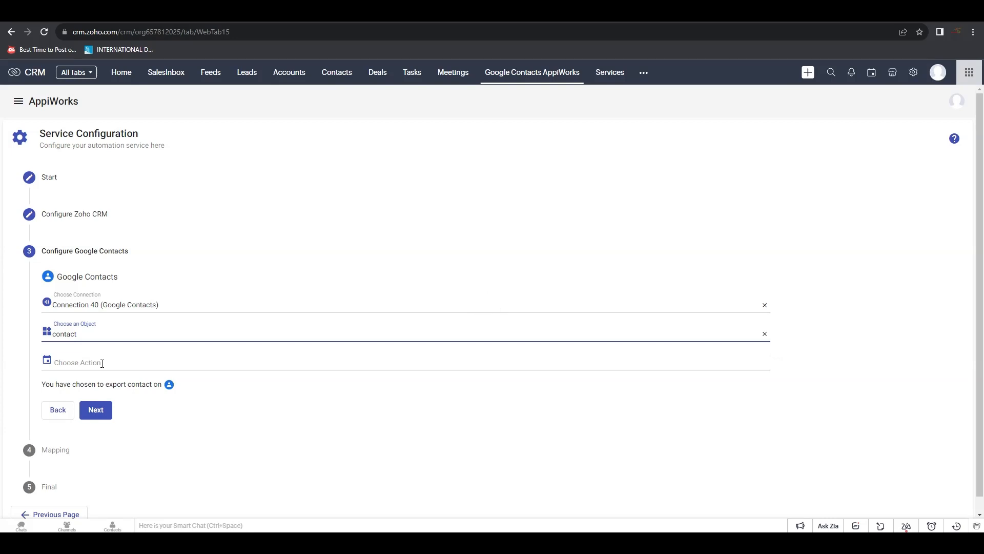
{"action": "left_click", "coordinate": [102, 364]}
{"action": "left_click", "coordinate": [99, 379]}
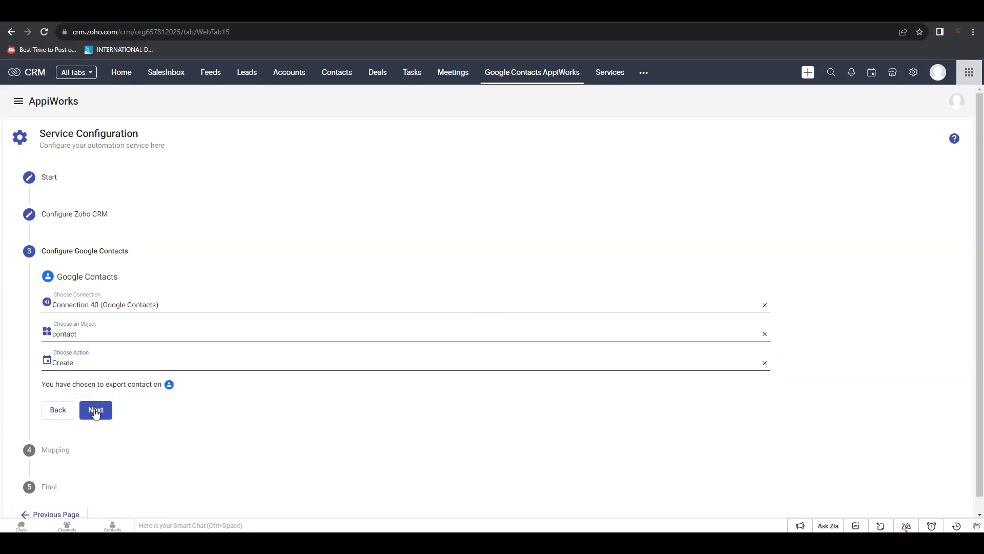
{"action": "left_click", "coordinate": [97, 414]}
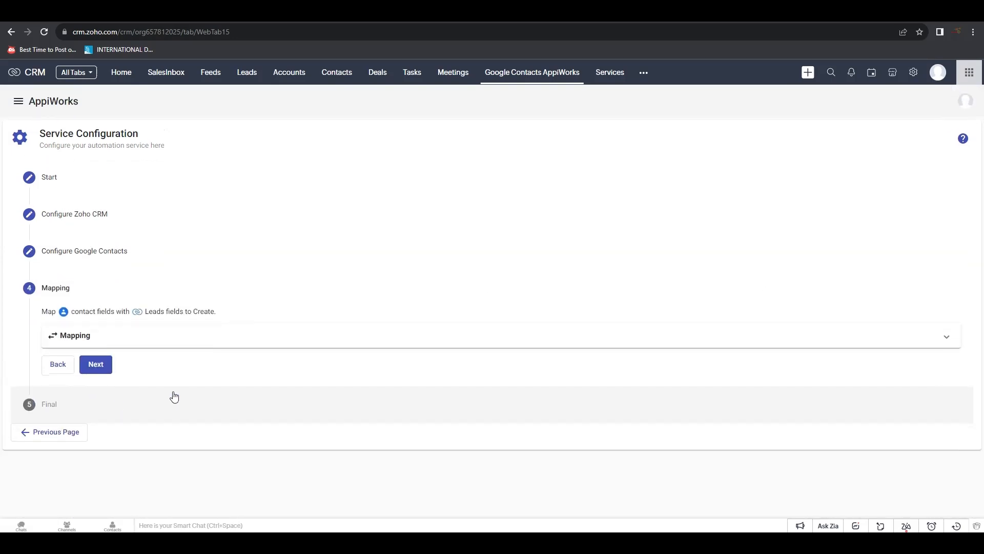
Request automatic mapping recommendations, and map the Given Name contact field to the First Name field of Leads
{"action": "left_click", "coordinate": [151, 339]}
{"action": "left_click", "coordinate": [99, 391]}
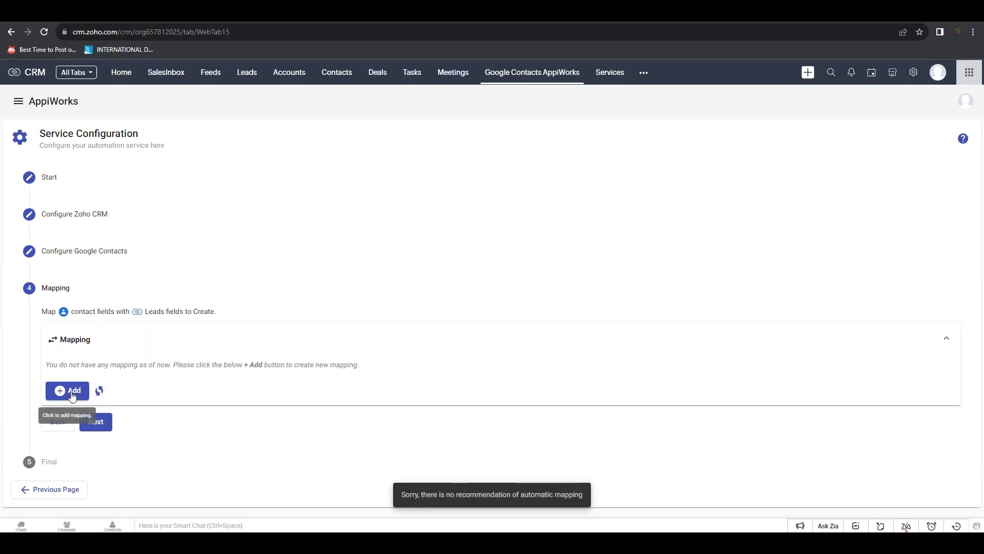
{"action": "left_click", "coordinate": [72, 393]}
{"action": "scroll", "coordinate": [145, 368], "scroll_direction": "down", "scroll_amount": 2}
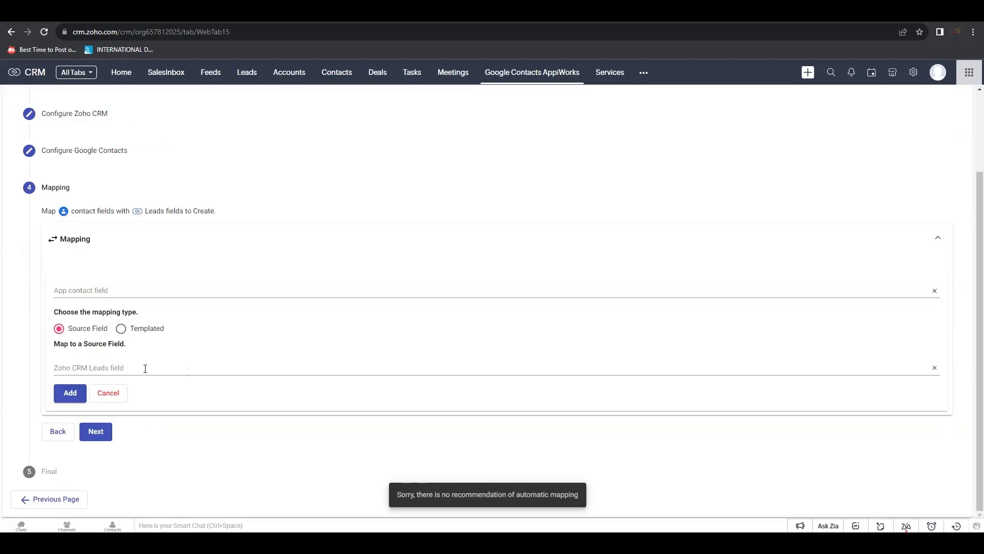
{"action": "left_click", "coordinate": [112, 290]}
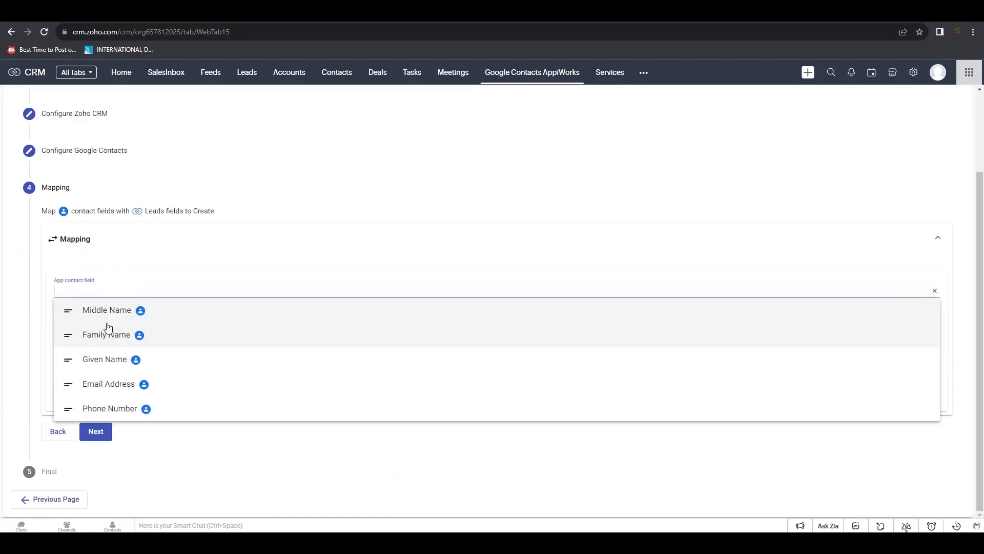
{"action": "left_click", "coordinate": [108, 359]}
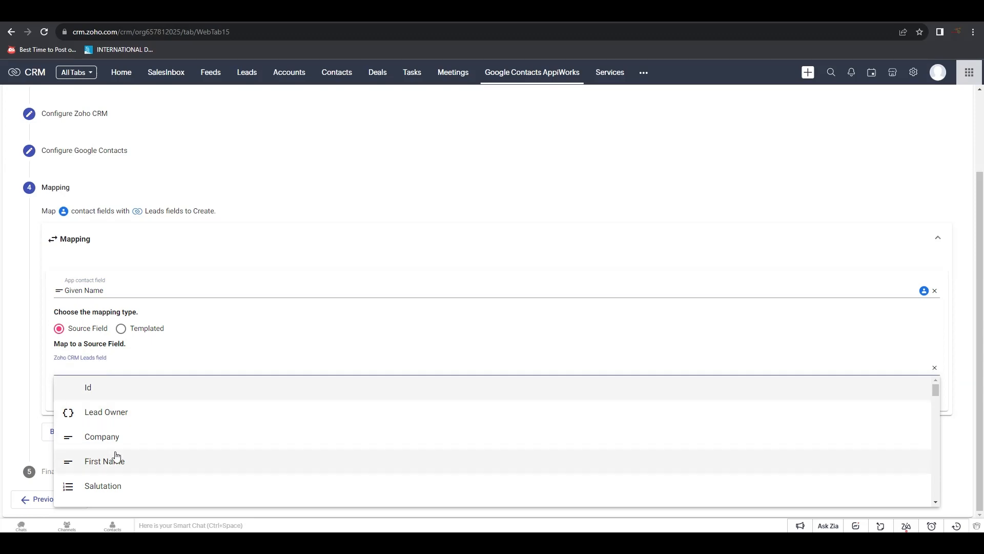
{"action": "left_click", "coordinate": [115, 459]}
{"action": "left_click", "coordinate": [68, 393]}
Map the Family Name contact field to the Last Name field of Leads
{"action": "left_click", "coordinate": [90, 319]}
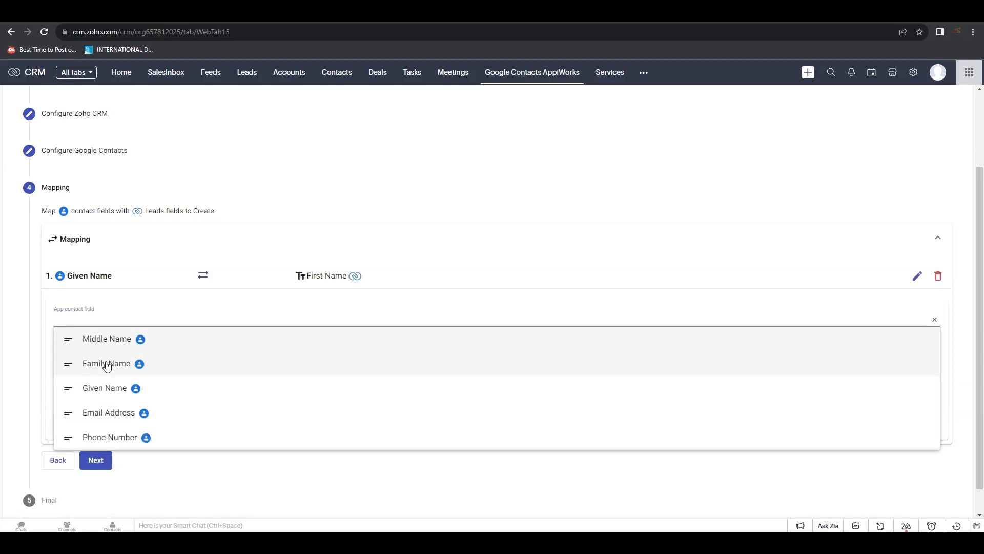
{"action": "left_click", "coordinate": [106, 364]}
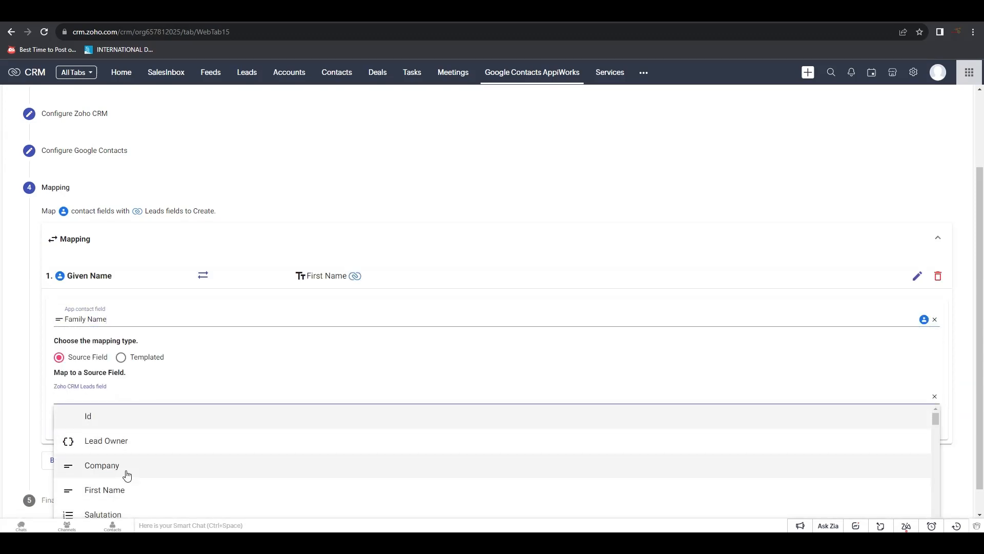
{"action": "scroll", "coordinate": [126, 473], "scroll_direction": "down", "scroll_amount": 1}
{"action": "left_click", "coordinate": [122, 486]}
{"action": "left_click", "coordinate": [74, 426]}
Map the Email Address contact field to the Email field of Leads
{"action": "left_click", "coordinate": [95, 347]}
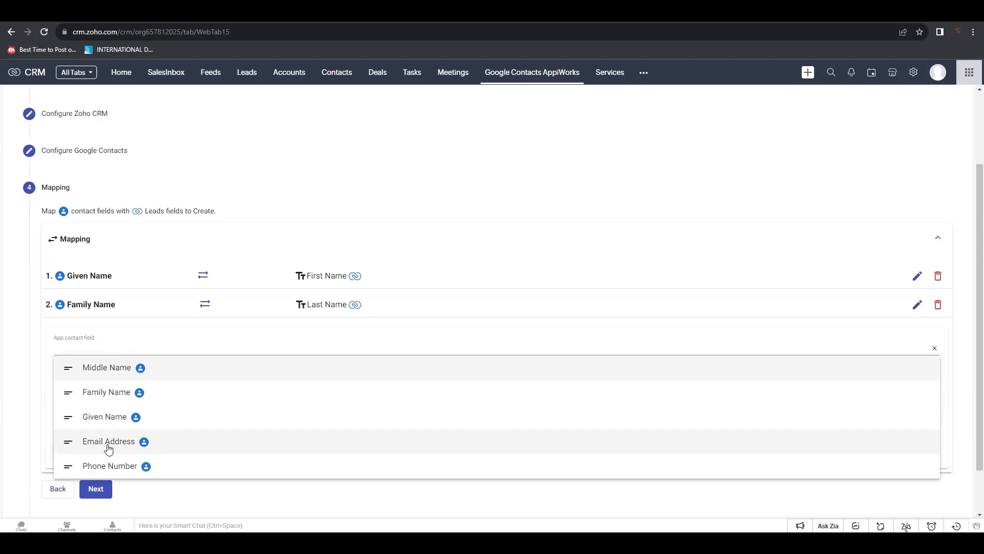
{"action": "left_click", "coordinate": [108, 449]}
{"action": "scroll", "coordinate": [121, 479], "scroll_direction": "down", "scroll_amount": 3}
{"action": "left_click", "coordinate": [121, 487]}
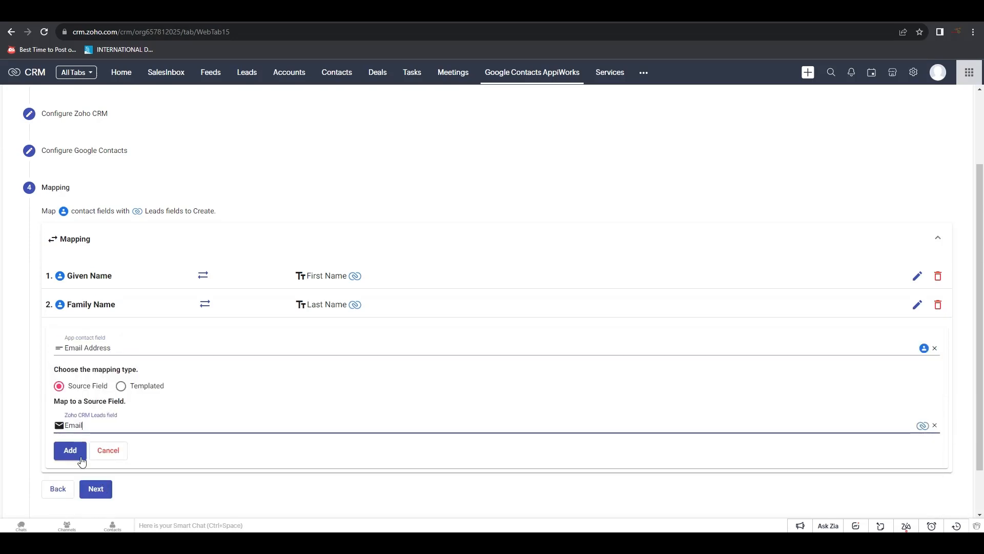
{"action": "left_click", "coordinate": [70, 451]}
Map the Phone Number contact field to the Phone field of Leads
{"action": "left_click", "coordinate": [82, 377]}
{"action": "left_click", "coordinate": [105, 493]}
{"action": "left_click", "coordinate": [98, 453]}
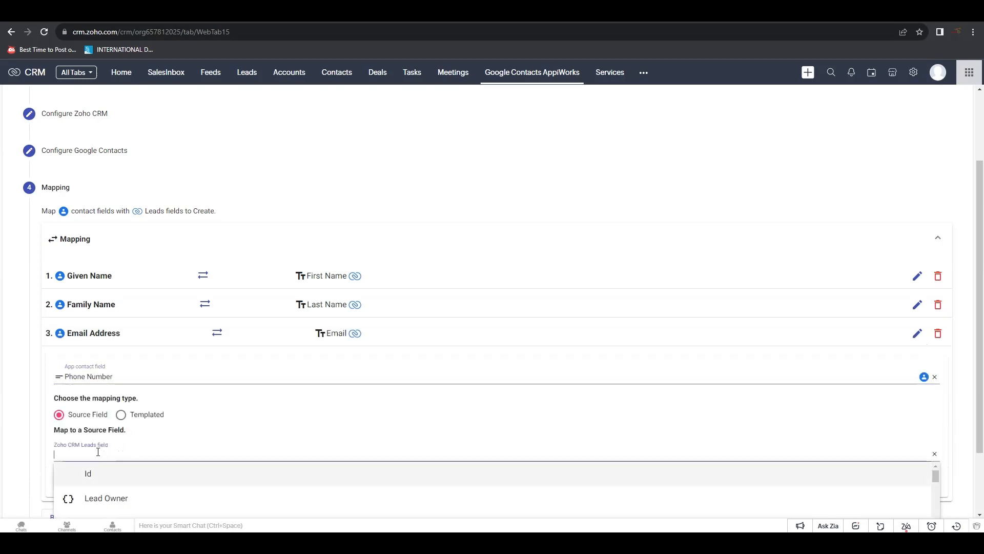
{"action": "scroll", "coordinate": [129, 474], "scroll_direction": "down", "scroll_amount": 5}
{"action": "left_click", "coordinate": [121, 490]}
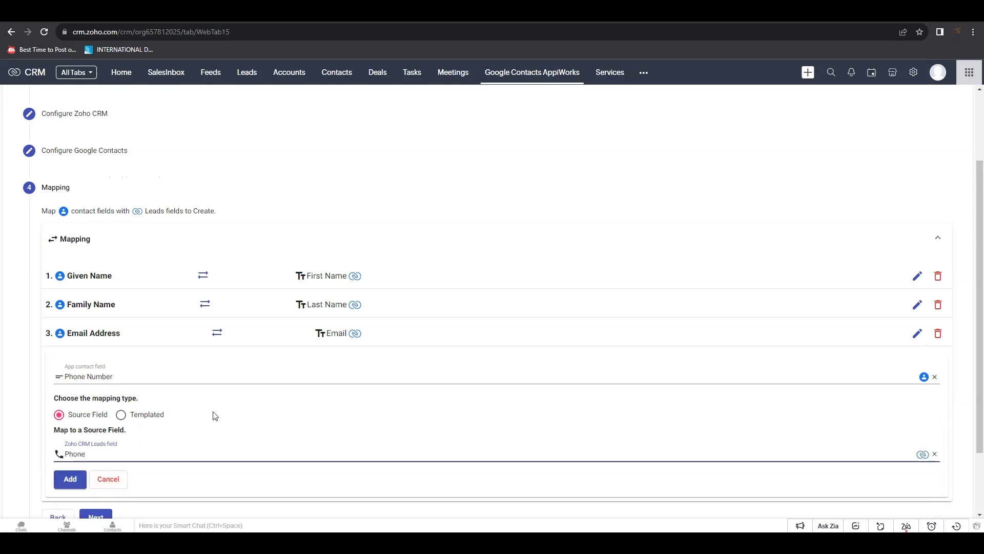
{"action": "scroll", "coordinate": [214, 417], "scroll_direction": "down", "scroll_amount": 2}
{"action": "left_click", "coordinate": [69, 396]}
Discard the empty extra mapping entry, proceed to the final stage and save the service
{"action": "left_click", "coordinate": [114, 422]}
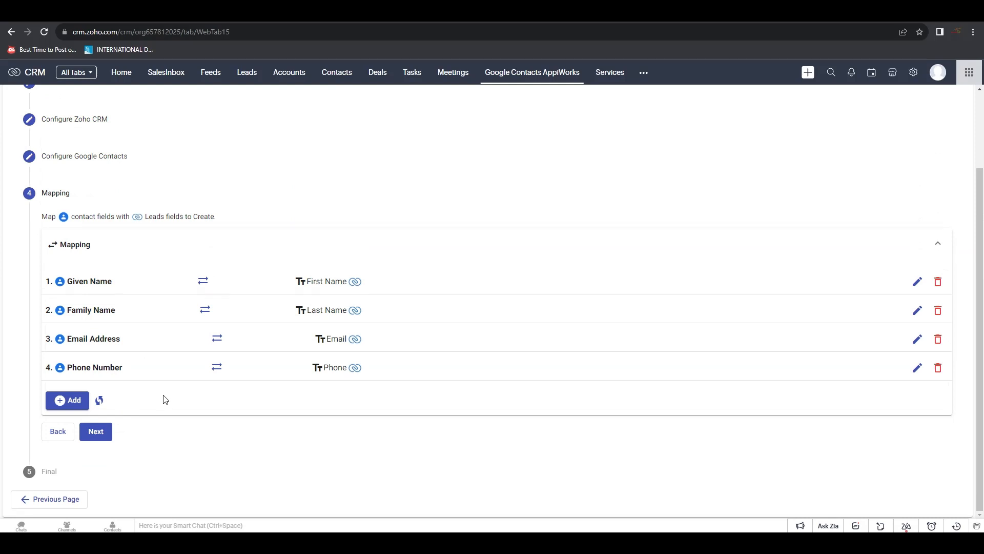
{"action": "left_click", "coordinate": [96, 431]}
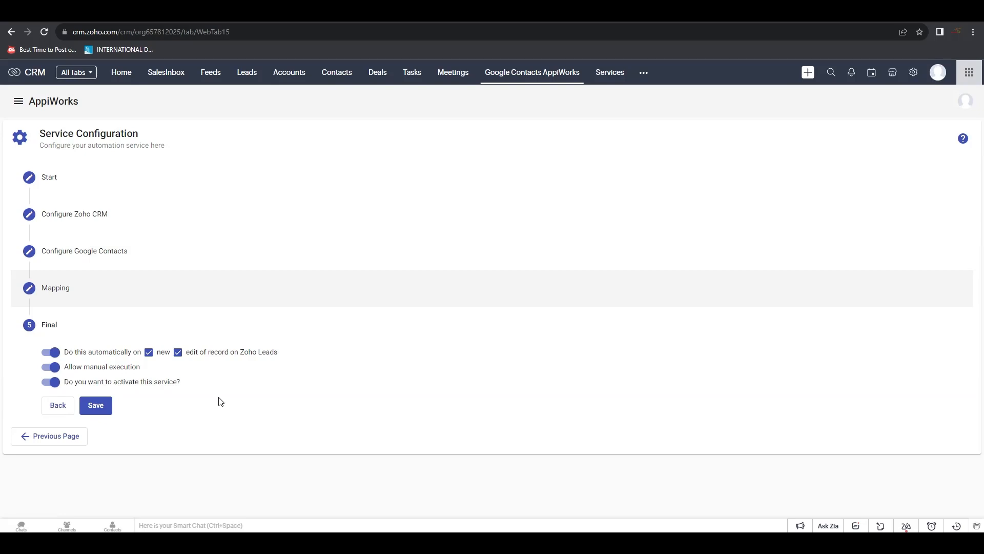
{"action": "left_click", "coordinate": [96, 406]}
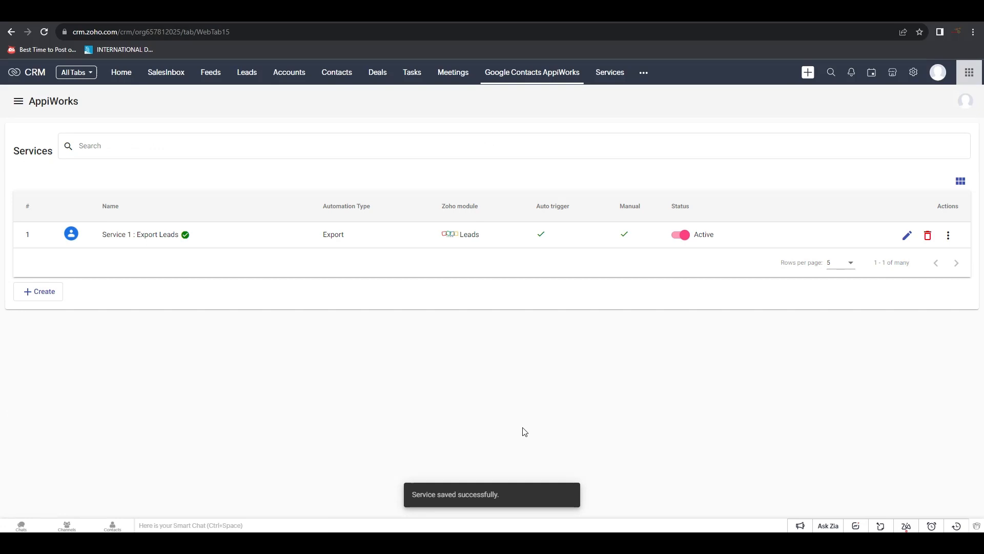
Create a fresh Export service named "Service 2 : Export Leads" with the description "Export Leads to Google Contacts" and proceed
{"action": "left_click", "coordinate": [44, 294]}
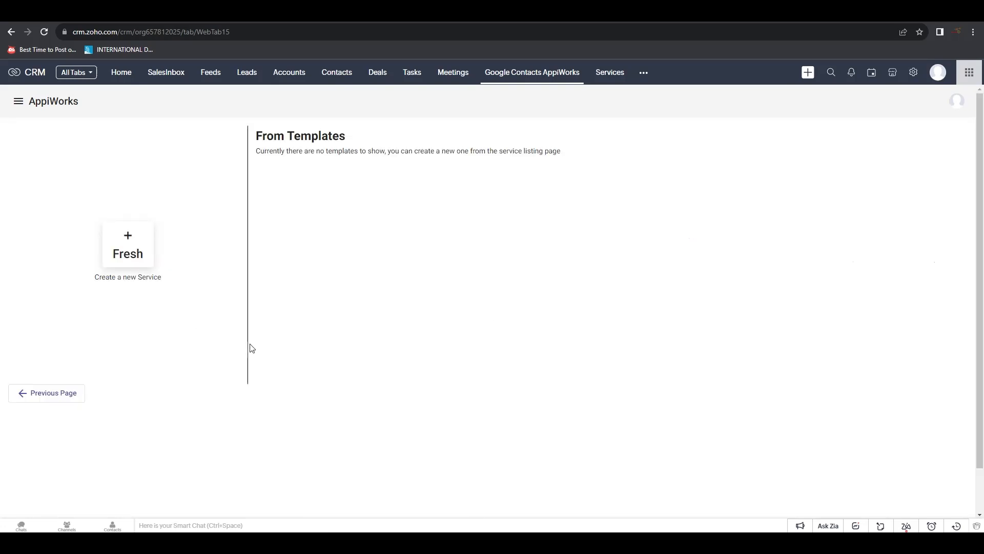
{"action": "left_click", "coordinate": [139, 253]}
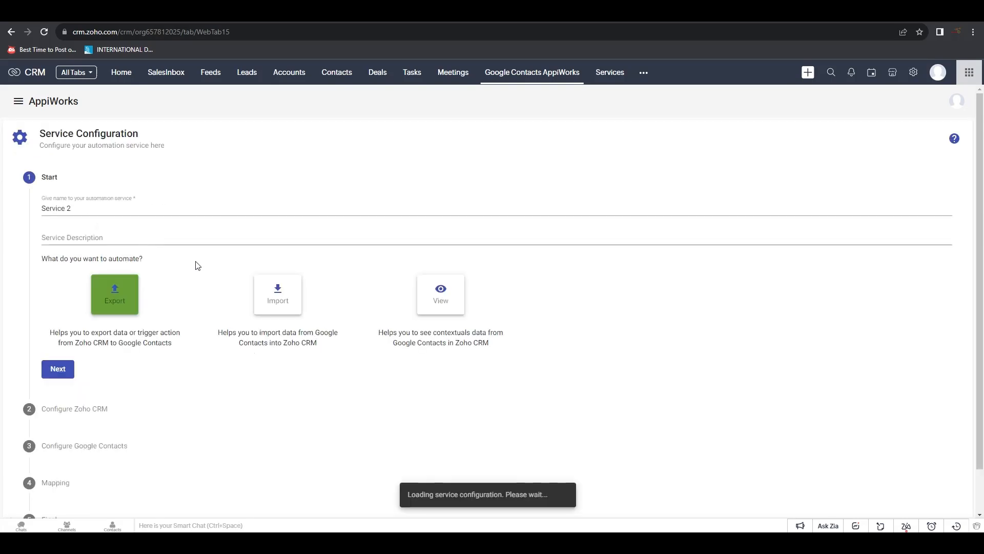
{"action": "type", "text": "Exp"}
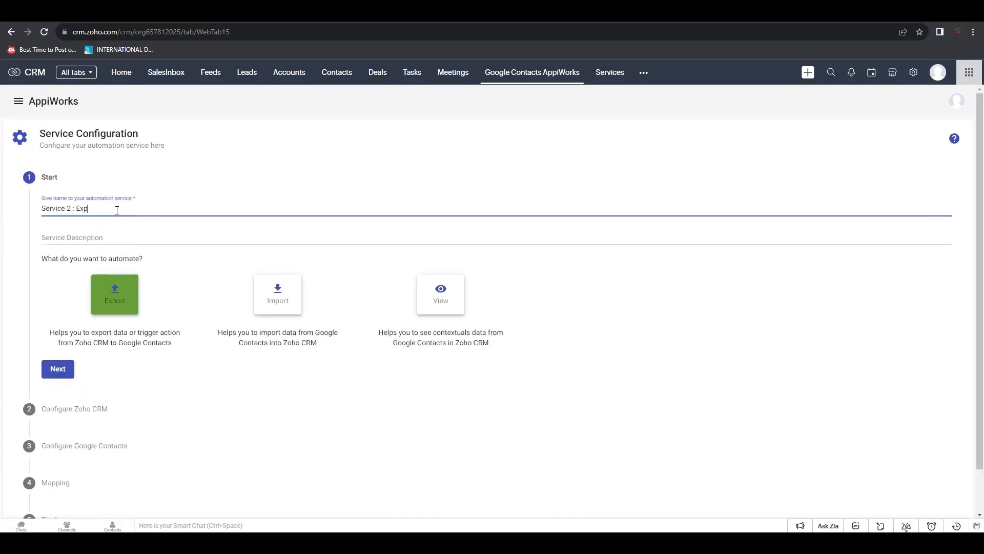
{"action": "type", "text": "ort Leads"}
{"action": "left_click", "coordinate": [96, 238]}
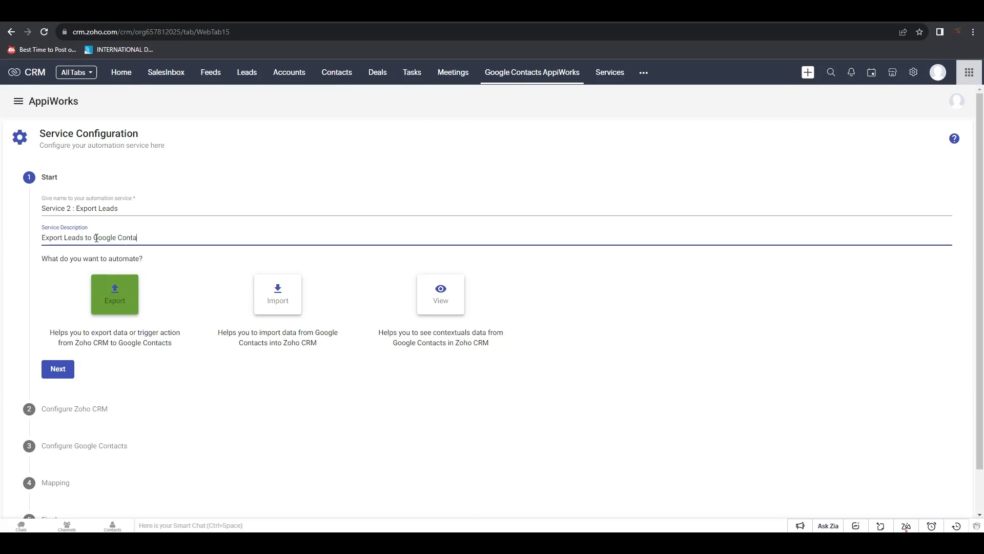
{"action": "left_click", "coordinate": [59, 370]}
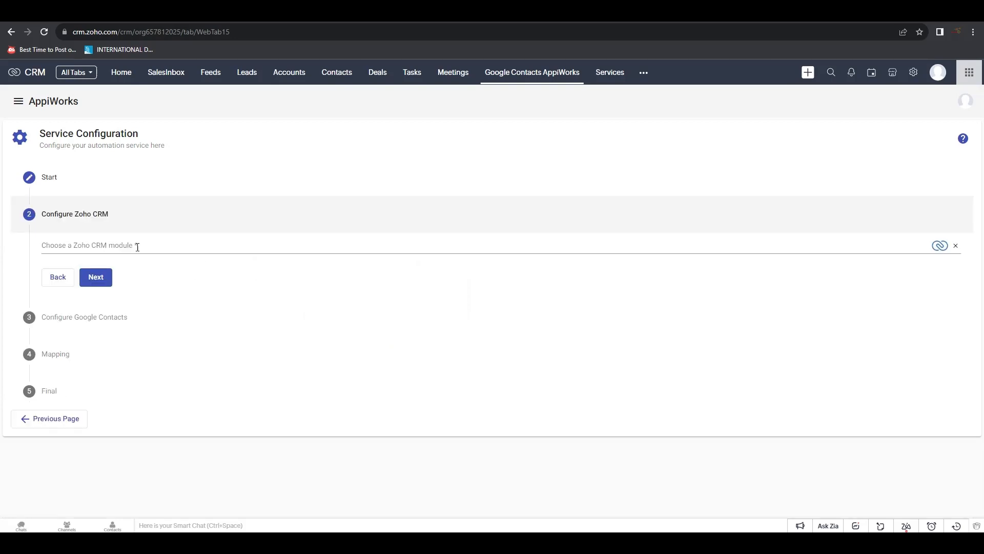
Choose Leads as the second service's Zoho CRM module and enable running it on condition
{"action": "left_click", "coordinate": [136, 244]}
{"action": "left_click", "coordinate": [116, 334]}
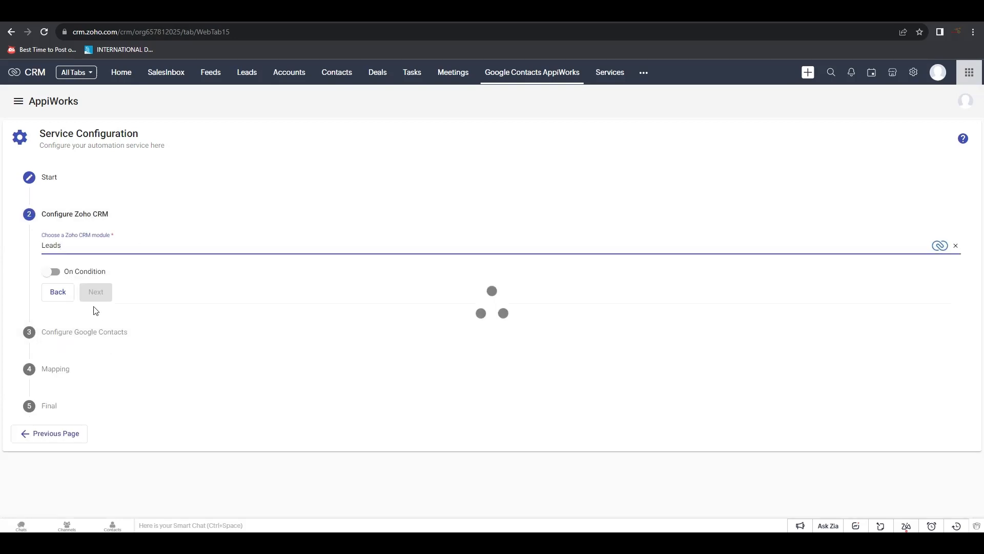
{"action": "left_click", "coordinate": [49, 273]}
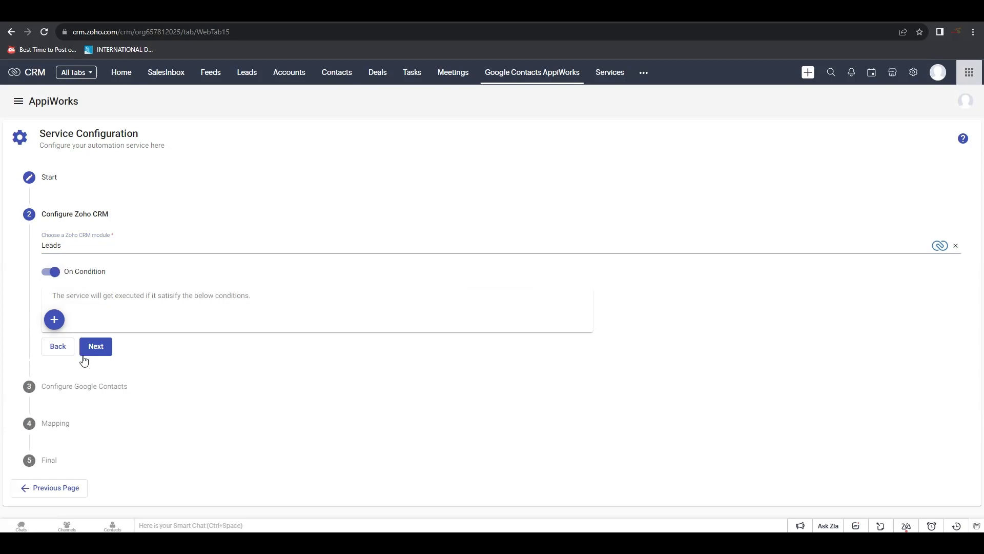
Add a condition requiring the Company field to equal "Etrends Infotech"
{"action": "left_click", "coordinate": [54, 319]}
{"action": "left_click", "coordinate": [110, 329]}
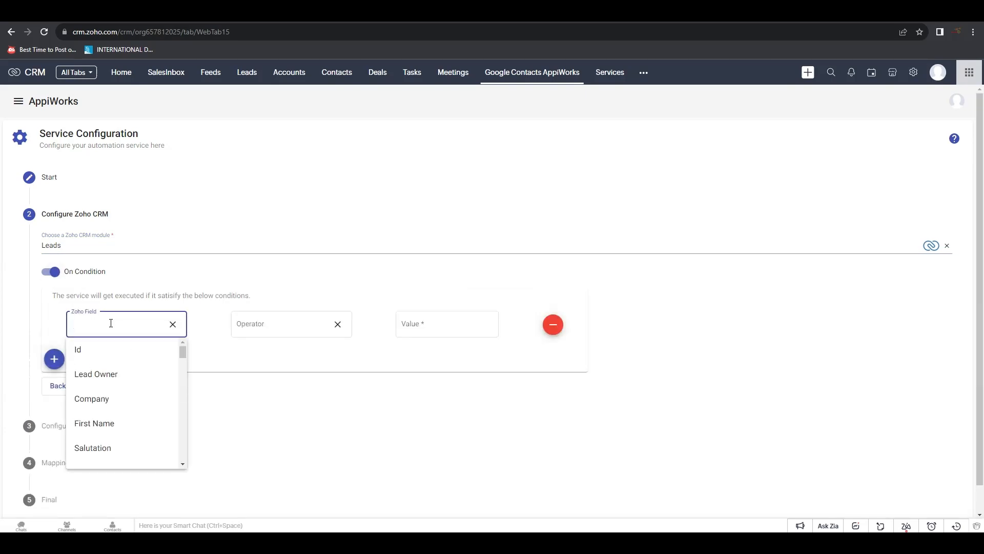
{"action": "left_click", "coordinate": [117, 398]}
{"action": "left_click", "coordinate": [275, 324]}
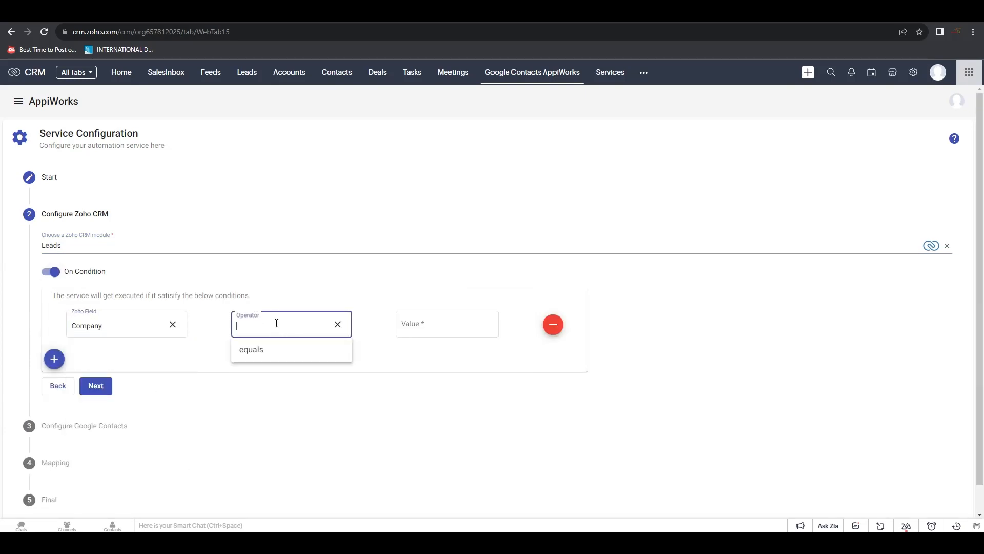
{"action": "left_click", "coordinate": [253, 347]}
{"action": "left_click", "coordinate": [425, 327]}
{"action": "type", "text": "Ert"}
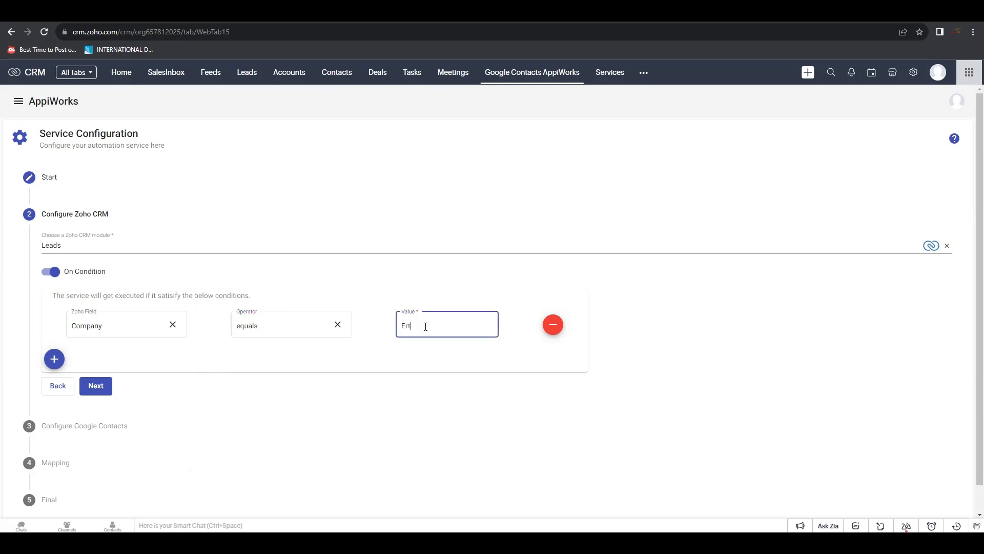
{"action": "type", "text": "ends Infotech"}
Add a second condition requiring Lead Status to equal "Contacted" and proceed to the Google Contacts configuration
{"action": "left_click", "coordinate": [57, 360]}
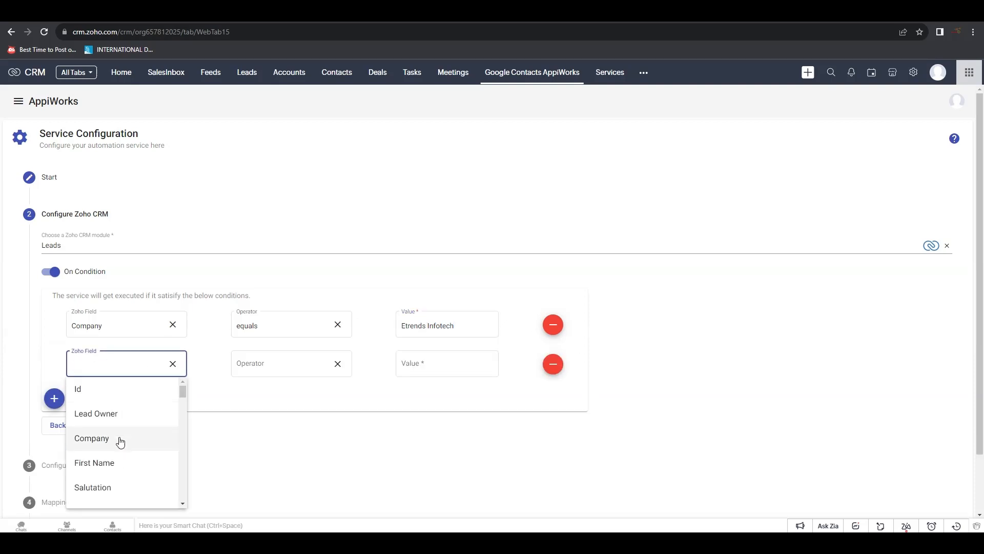
{"action": "scroll", "coordinate": [121, 440], "scroll_direction": "down", "scroll_amount": 3}
{"action": "scroll", "coordinate": [120, 442], "scroll_direction": "down", "scroll_amount": 3}
{"action": "left_click", "coordinate": [110, 472]}
{"action": "left_click", "coordinate": [253, 362]}
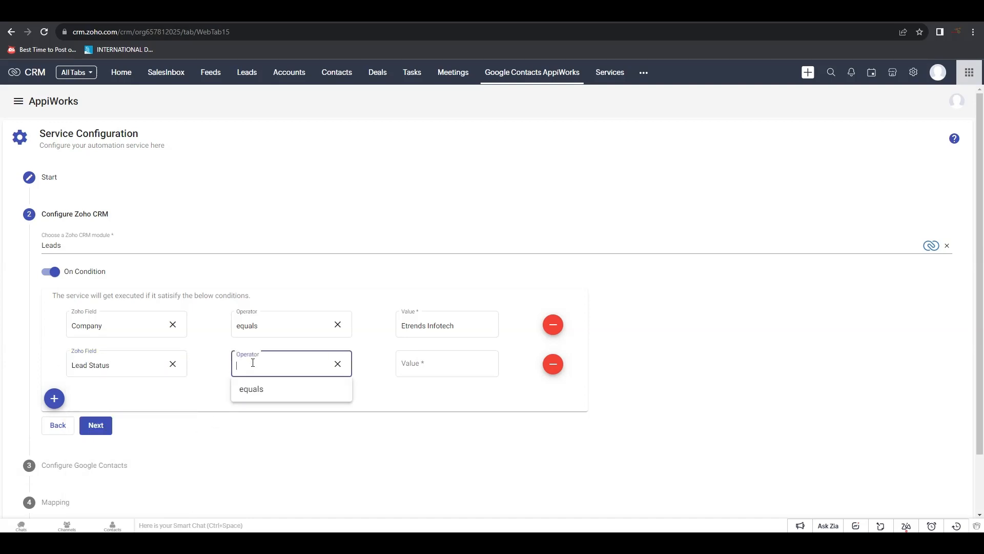
{"action": "left_click", "coordinate": [248, 389]}
{"action": "left_click", "coordinate": [445, 365]}
{"action": "type", "text": "Contacted"}
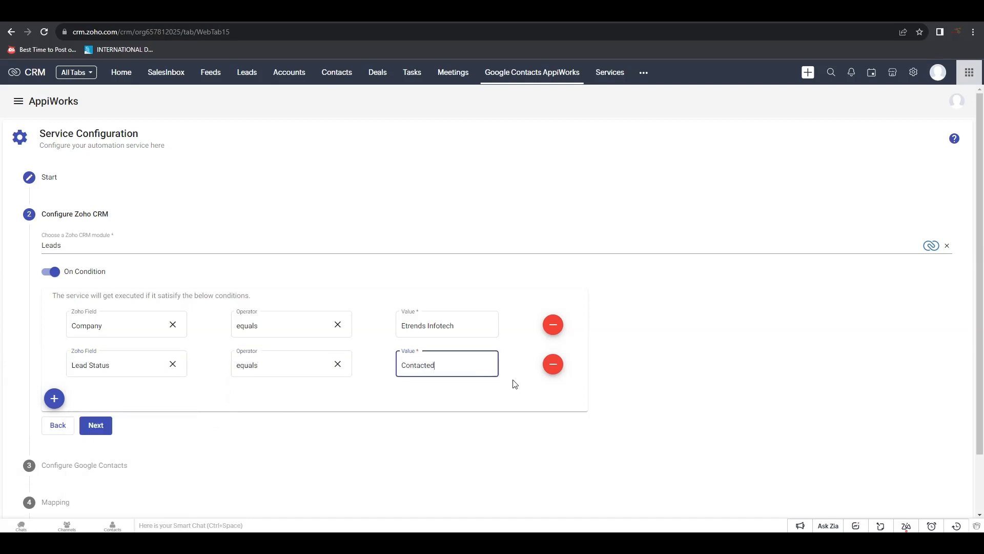
{"action": "scroll", "coordinate": [97, 360], "scroll_direction": "down", "scroll_amount": 2}
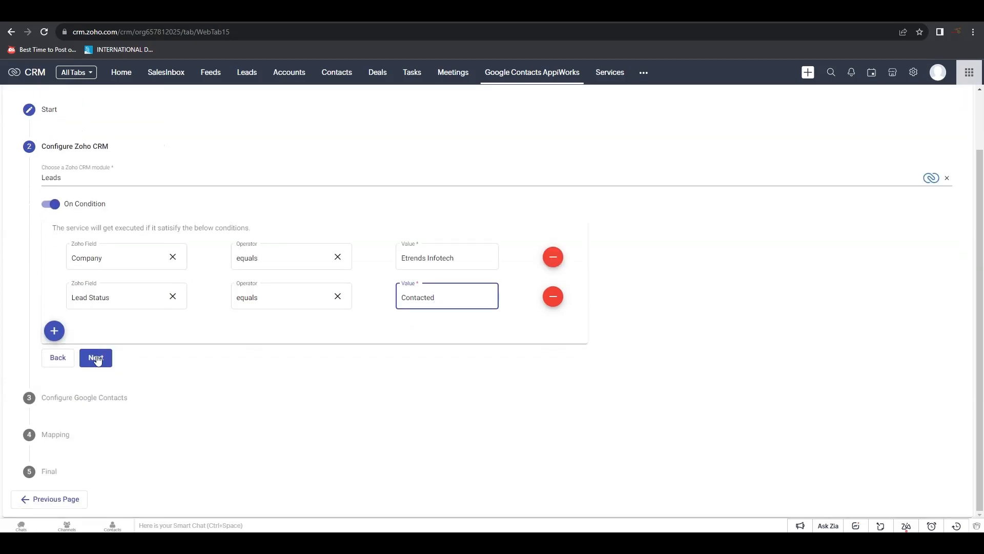
{"action": "left_click", "coordinate": [97, 360]}
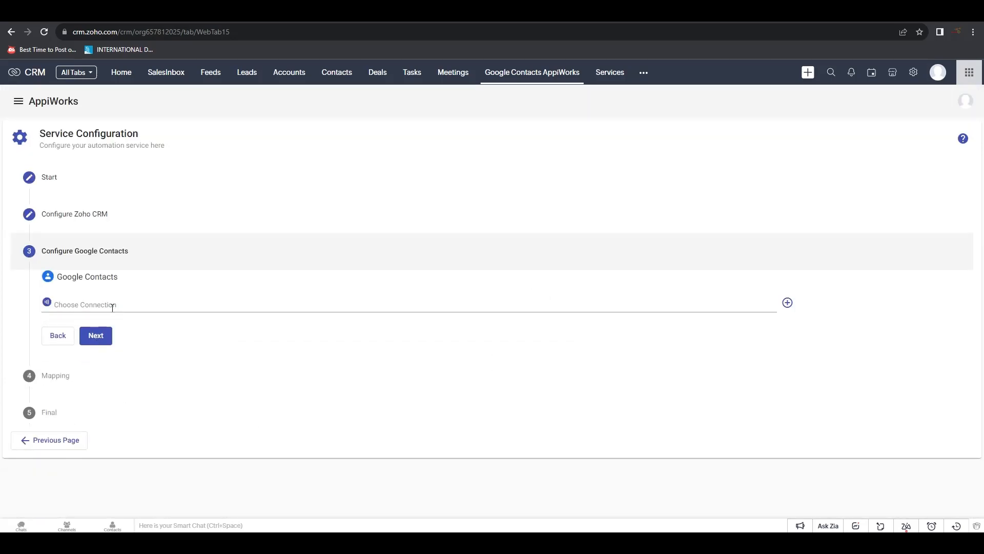
Create a new Google Contacts connection, authorize it with the last listed Google account and allow AppiWorks access to its contacts
{"action": "left_click", "coordinate": [697, 303]}
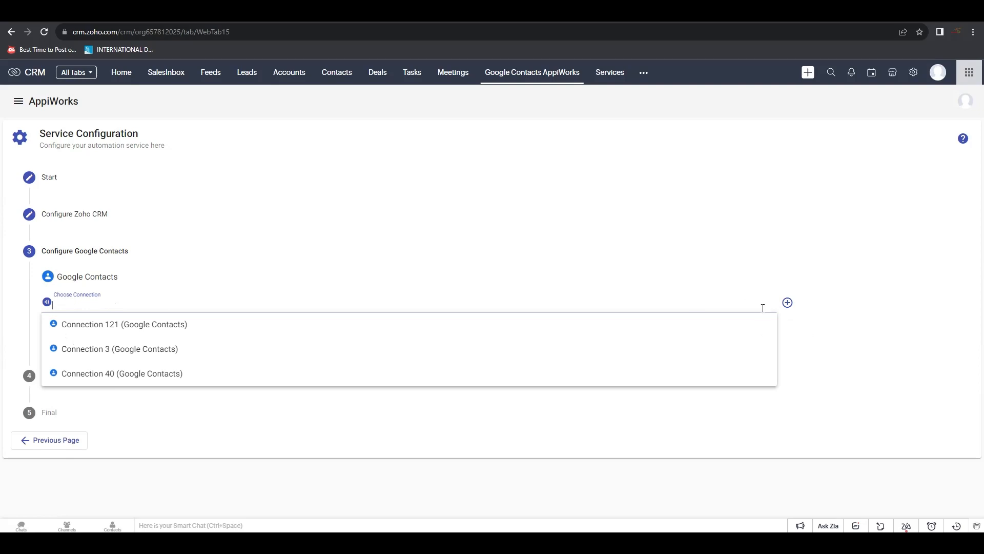
{"action": "left_click", "coordinate": [787, 302]}
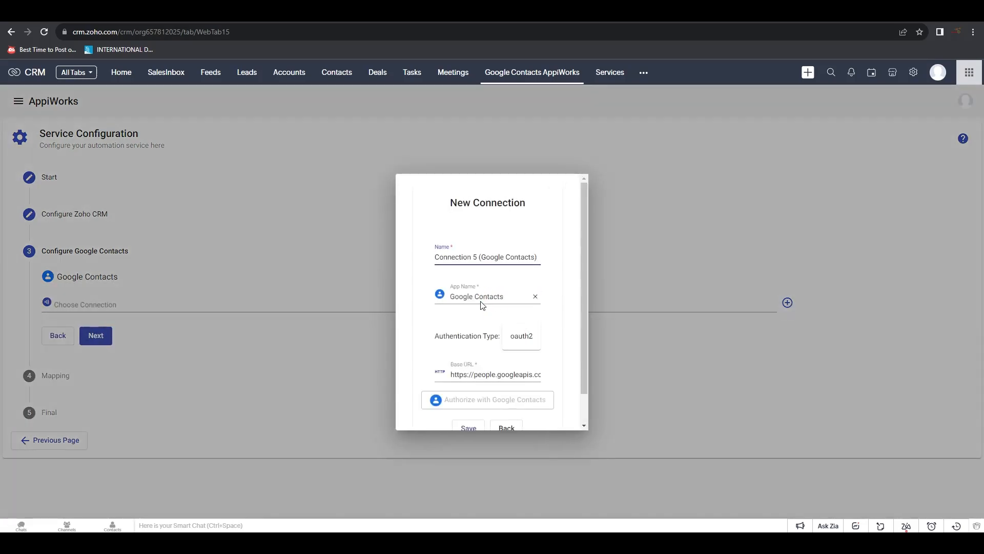
{"action": "scroll", "coordinate": [493, 346], "scroll_direction": "down", "scroll_amount": 1}
{"action": "left_click", "coordinate": [494, 366]}
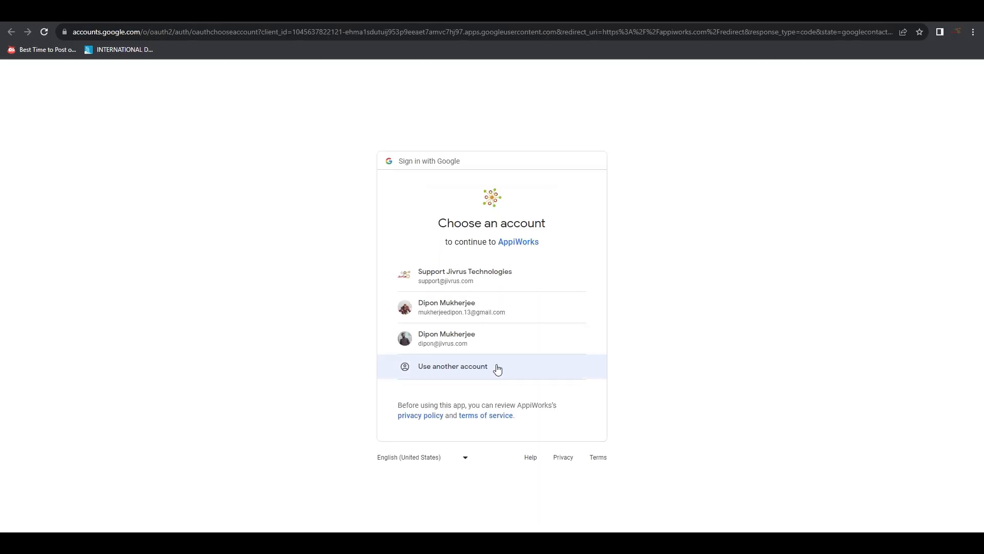
{"action": "left_click", "coordinate": [463, 344]}
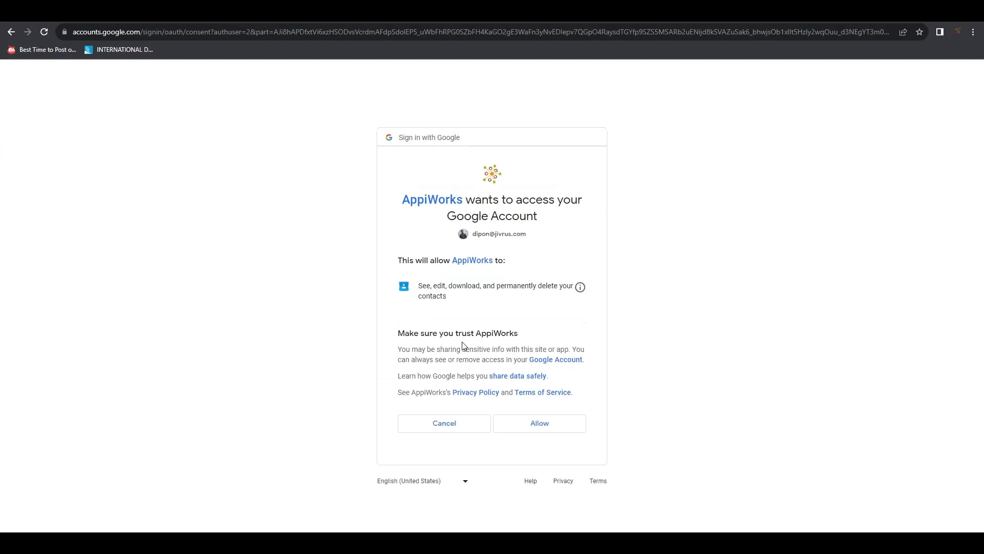
{"action": "left_click", "coordinate": [547, 424]}
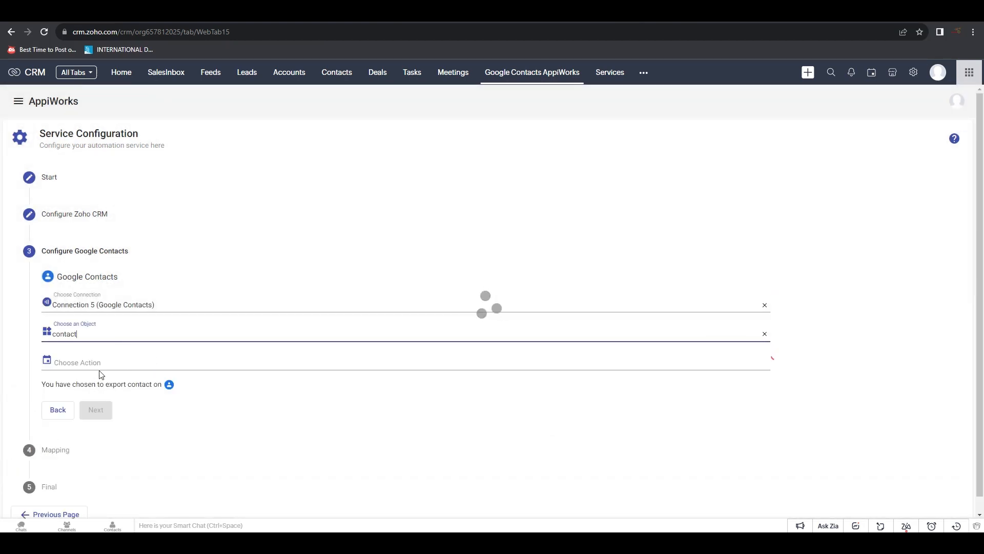
Choose Create as the action for the contact object and proceed to the mapping stage
{"action": "left_click", "coordinate": [114, 364]}
{"action": "left_click", "coordinate": [98, 383]}
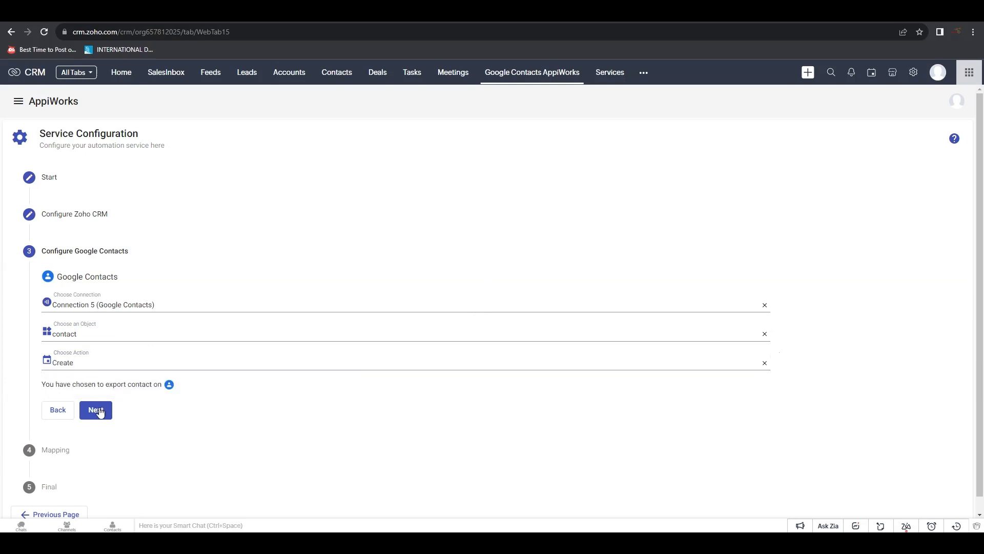
{"action": "left_click", "coordinate": [96, 410]}
Add a mapping from the Given Name contact field to the Leads field First Name
{"action": "left_click", "coordinate": [78, 393]}
{"action": "left_click", "coordinate": [103, 390]}
{"action": "scroll", "coordinate": [330, 312], "scroll_direction": "down", "scroll_amount": 2}
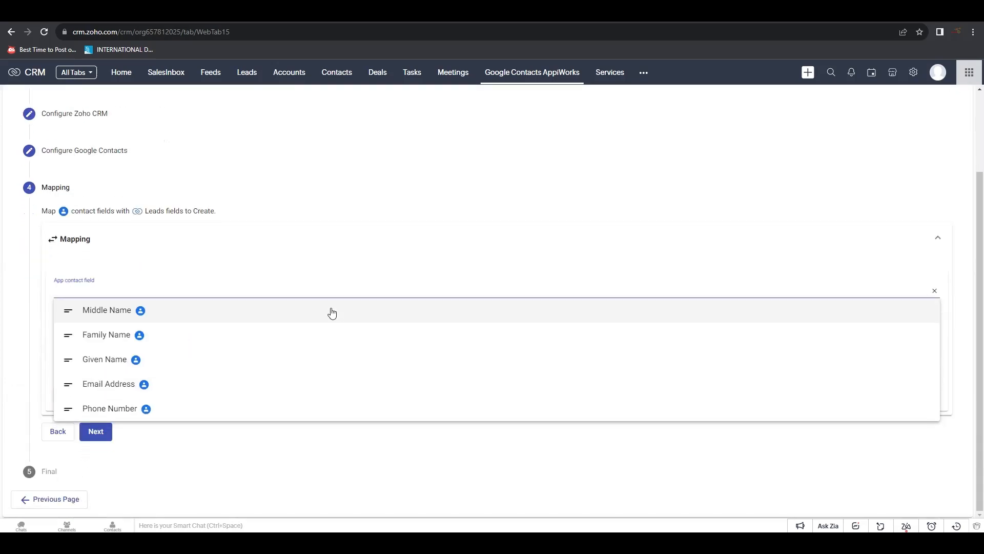
{"action": "left_click", "coordinate": [118, 358]}
{"action": "left_click", "coordinate": [110, 379]}
{"action": "left_click", "coordinate": [114, 457]}
{"action": "left_click", "coordinate": [72, 393]}
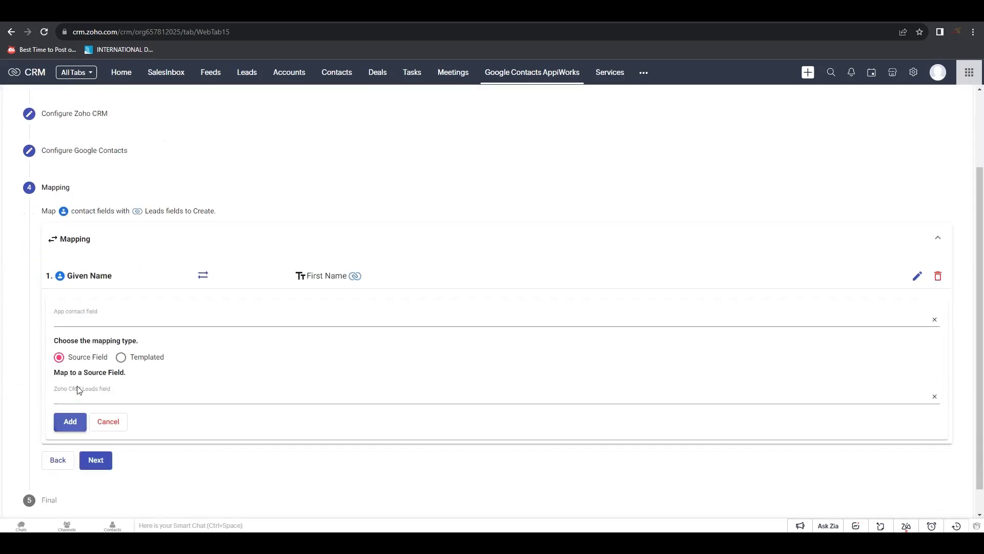
Add a mapping from the Family Name contact field to the Leads field Last Name
{"action": "left_click", "coordinate": [106, 320]}
{"action": "left_click", "coordinate": [111, 365]}
{"action": "left_click", "coordinate": [97, 397]}
{"action": "scroll", "coordinate": [119, 471], "scroll_direction": "down", "scroll_amount": 1}
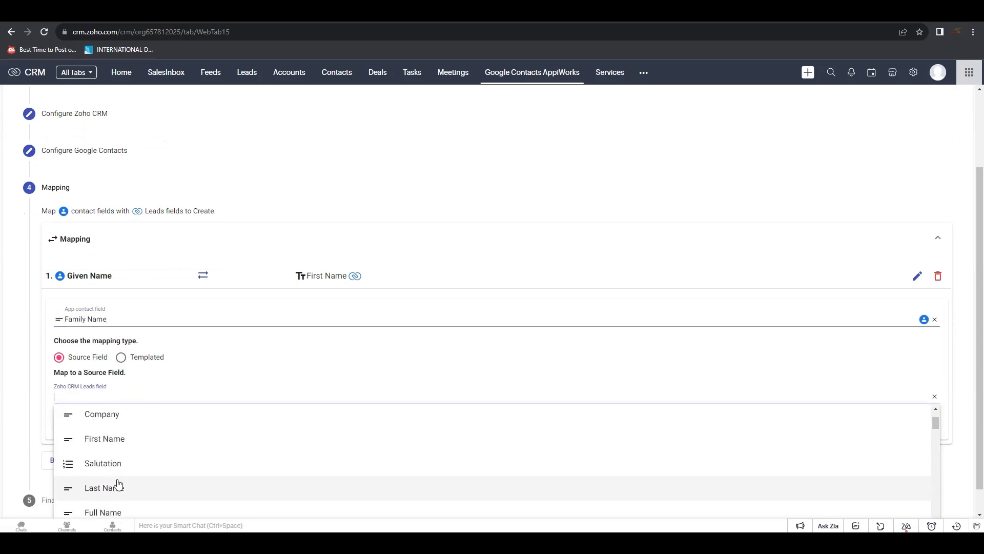
{"action": "left_click", "coordinate": [118, 484]}
{"action": "left_click", "coordinate": [72, 423]}
Add a mapping from the Email Address contact field to the Leads field Email
{"action": "scroll", "coordinate": [301, 370], "scroll_direction": "down", "scroll_amount": 1}
{"action": "left_click", "coordinate": [117, 365]}
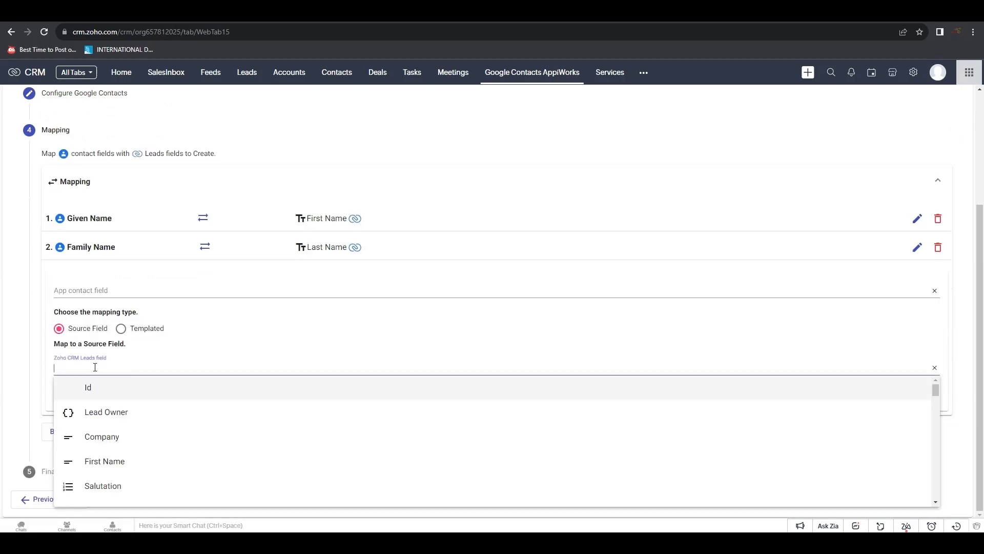
{"action": "scroll", "coordinate": [145, 427], "scroll_direction": "down", "scroll_amount": 2}
{"action": "left_click", "coordinate": [98, 482]}
{"action": "left_click", "coordinate": [70, 392]}
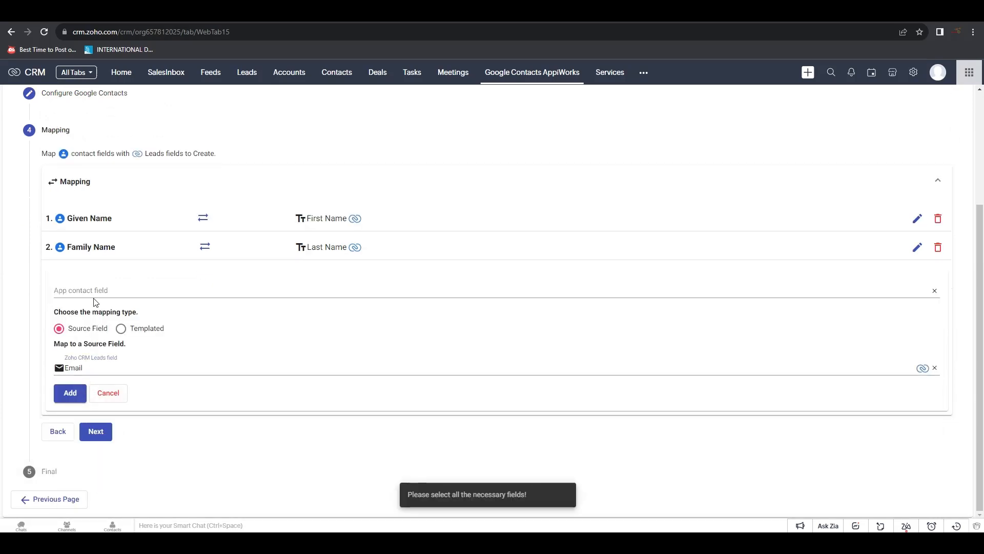
{"action": "left_click", "coordinate": [77, 290]}
{"action": "left_click", "coordinate": [83, 385]}
{"action": "left_click", "coordinate": [84, 392]}
Add a mapping from the Phone Number contact field to the Leads field Phone
{"action": "left_click", "coordinate": [82, 318]}
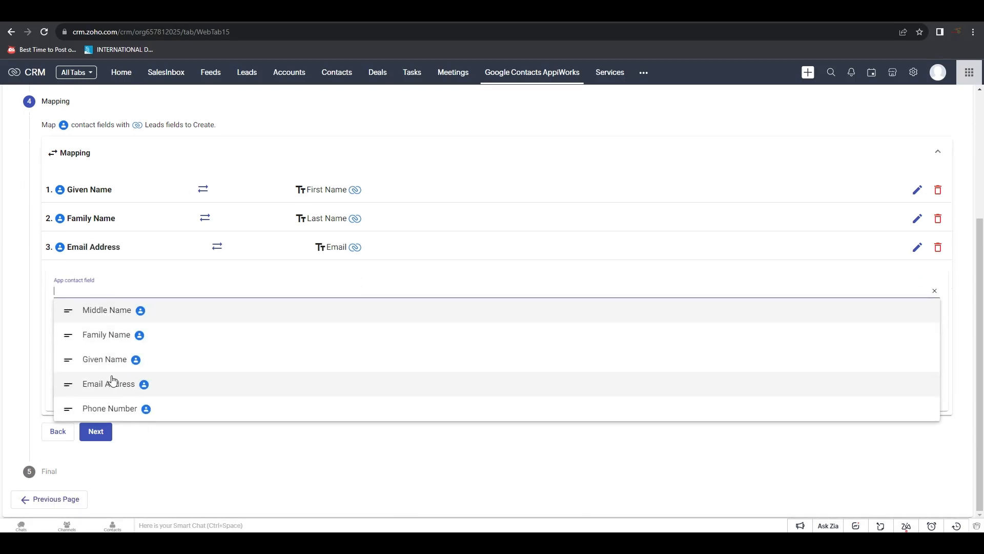
{"action": "left_click", "coordinate": [97, 408]}
{"action": "left_click", "coordinate": [117, 367]}
{"action": "scroll", "coordinate": [117, 393], "scroll_direction": "down", "scroll_amount": 3}
{"action": "left_click", "coordinate": [99, 450]}
{"action": "left_click", "coordinate": [73, 395]}
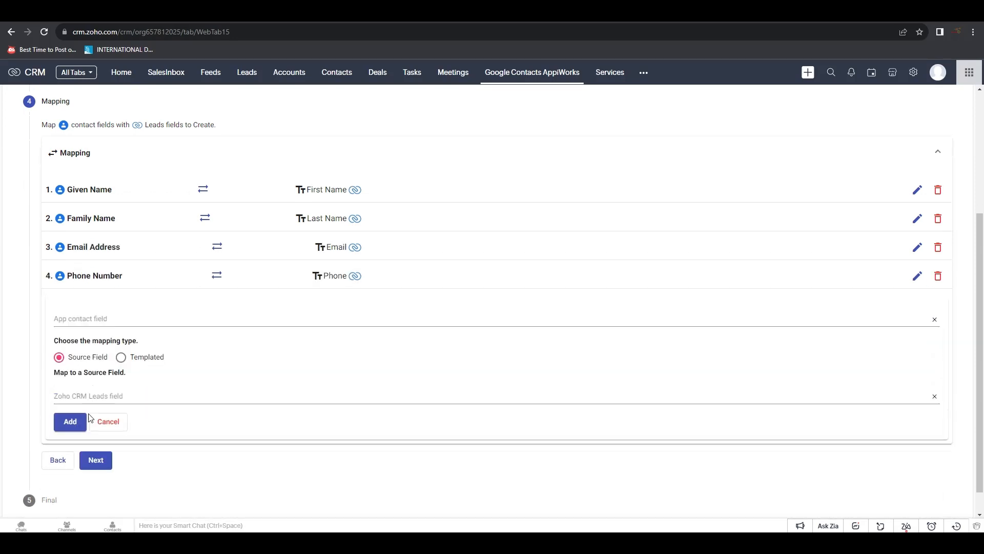
Discard the blank fifth mapping, continue to the final stage and save the second service
{"action": "left_click", "coordinate": [104, 421]}
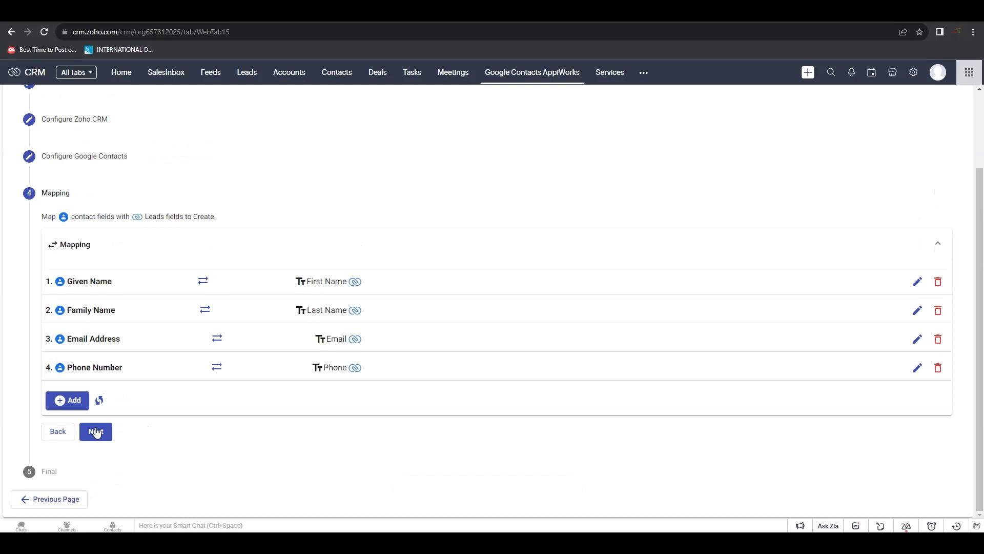
{"action": "left_click", "coordinate": [97, 432]}
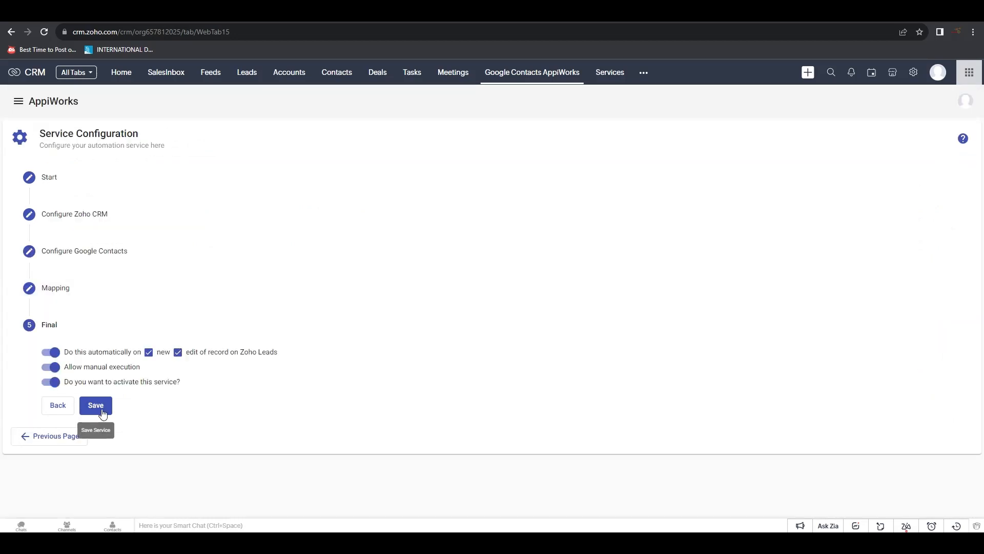
{"action": "left_click", "coordinate": [96, 406]}
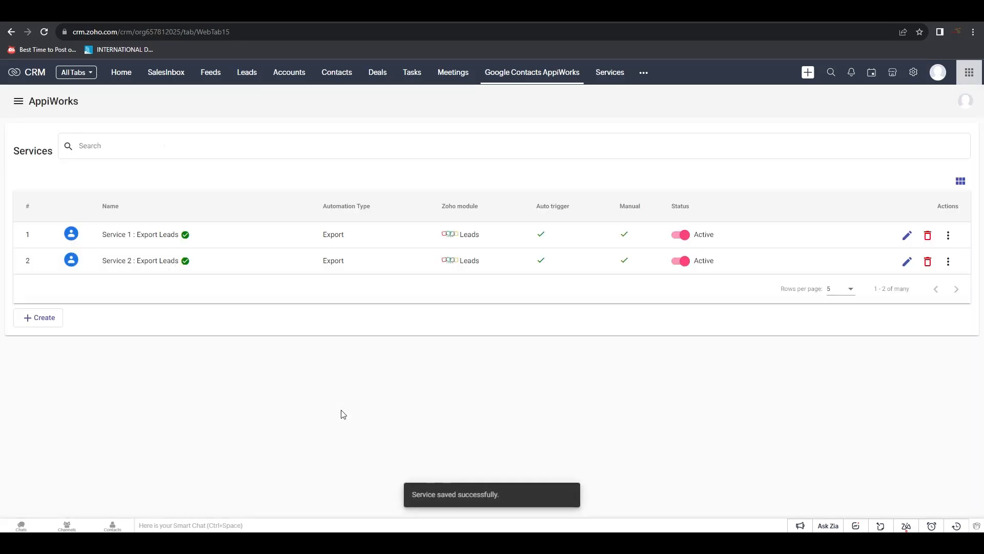
Switch to Google Contacts and look through the existing contacts list of the first service's account
{"action": "left_click", "coordinate": [710, 12]}
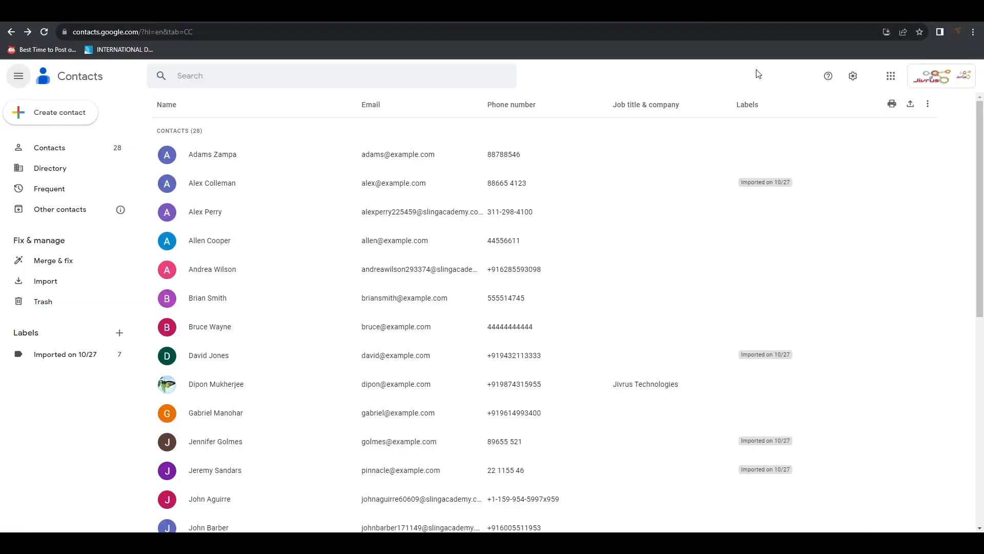
{"action": "scroll", "coordinate": [561, 342], "scroll_direction": "down", "scroll_amount": 8}
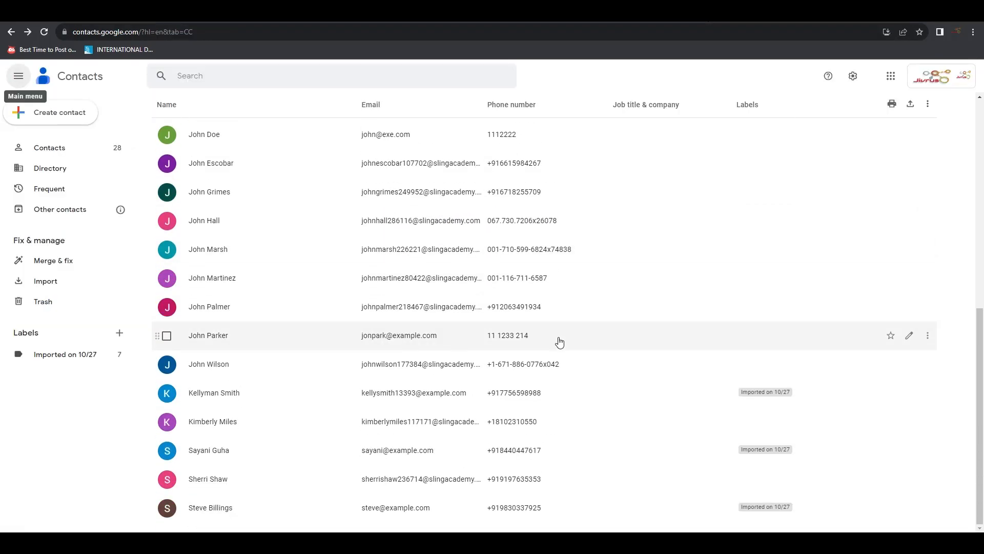
{"action": "scroll", "coordinate": [559, 342], "scroll_direction": "up", "scroll_amount": 8}
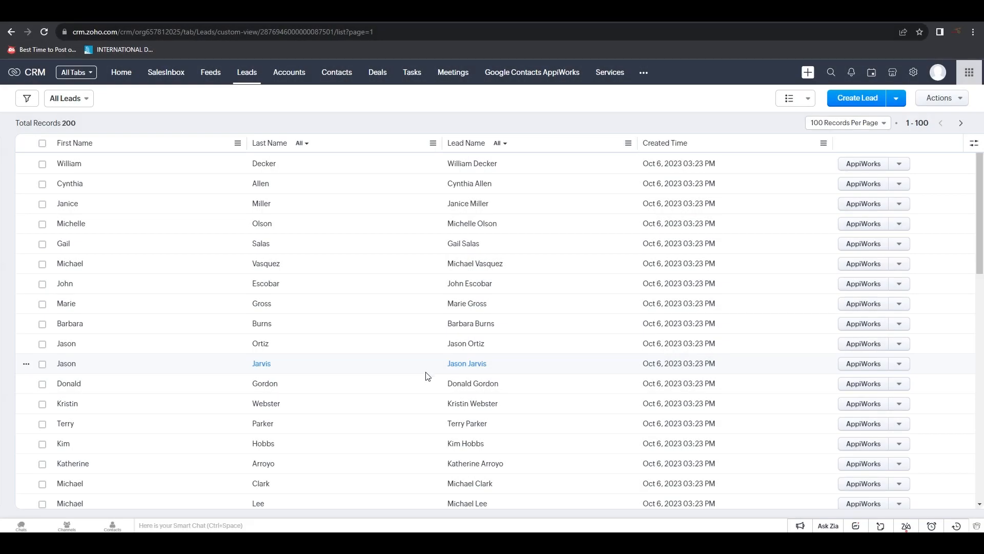
Create and save a Zoho CRM lead with Company "Jivrus Technologies", Lead Source Advertisement, Lead Status Contacted, and the lead's name, email and phone
{"action": "left_click", "coordinate": [861, 103]}
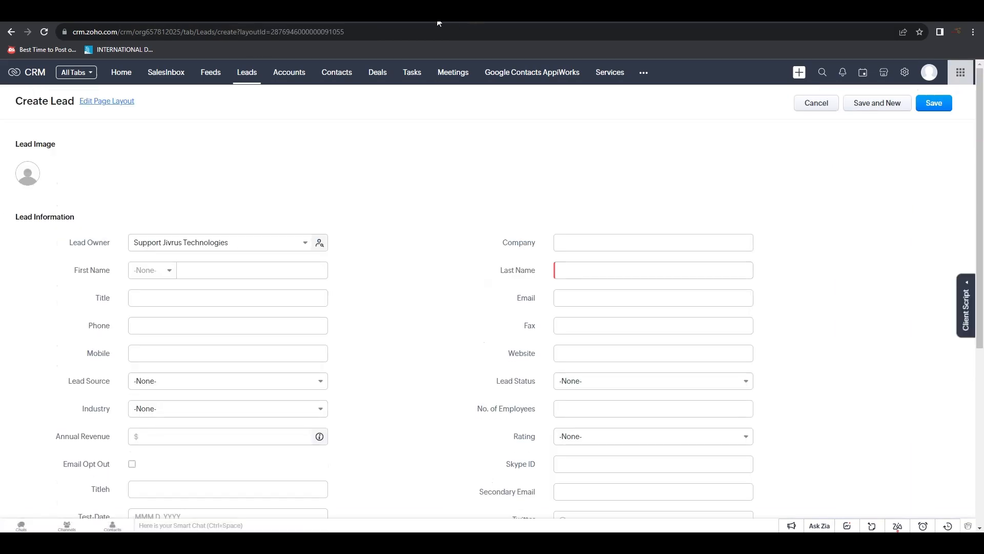
{"action": "left_click", "coordinate": [586, 242]}
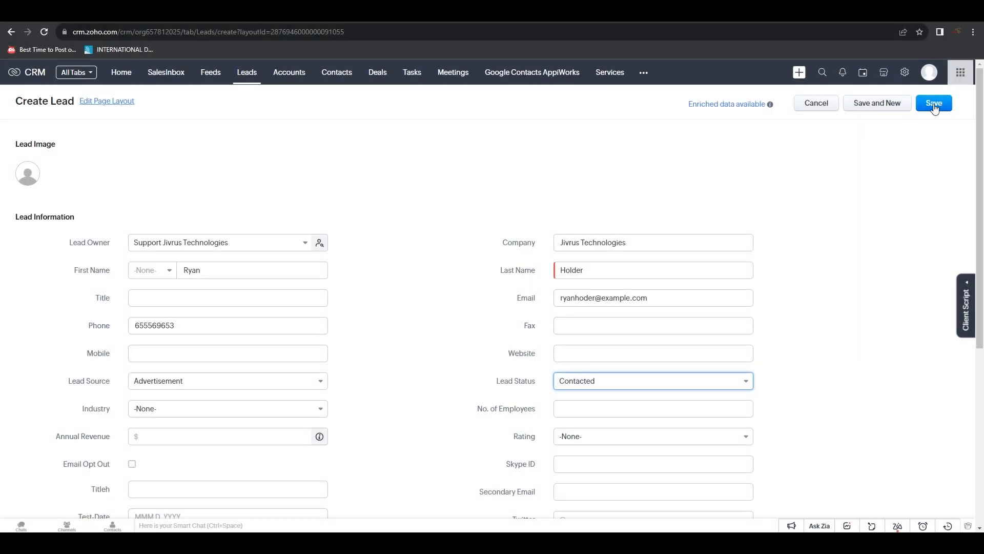
{"action": "left_click", "coordinate": [934, 107]}
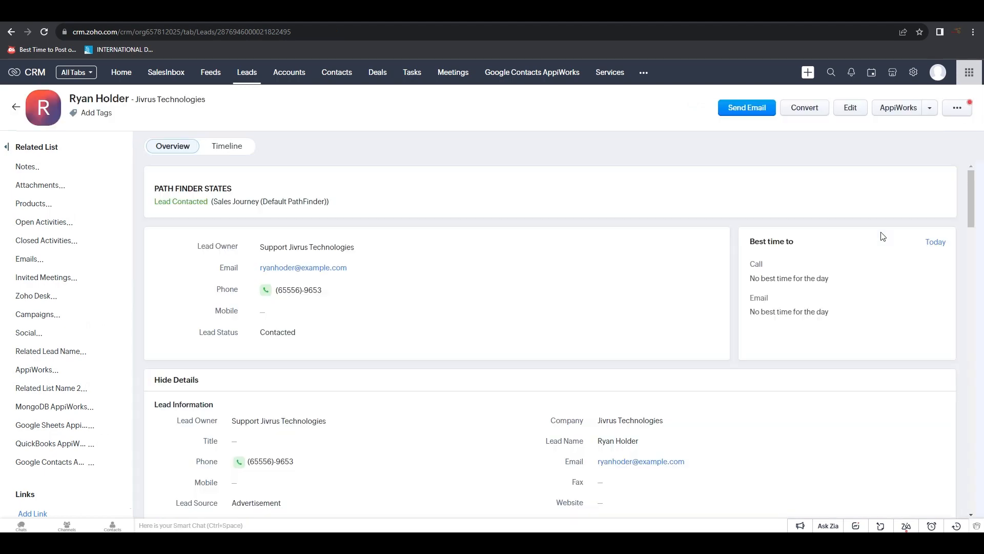
Review the saved lead's details, switch to Google Contacts and open the contact matching that lead
{"action": "scroll", "coordinate": [450, 276], "scroll_direction": "down", "scroll_amount": 4}
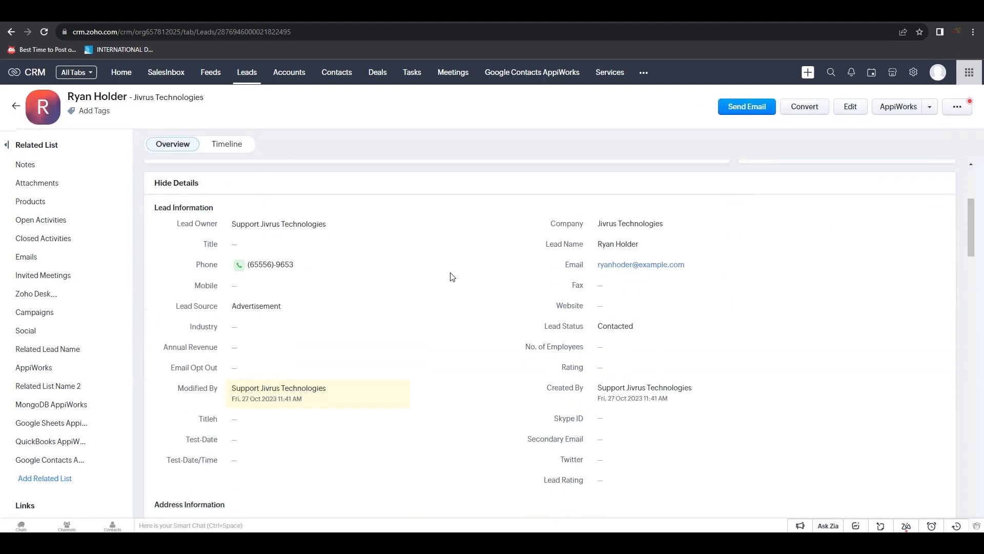
{"action": "scroll", "coordinate": [450, 277], "scroll_direction": "up", "scroll_amount": 4}
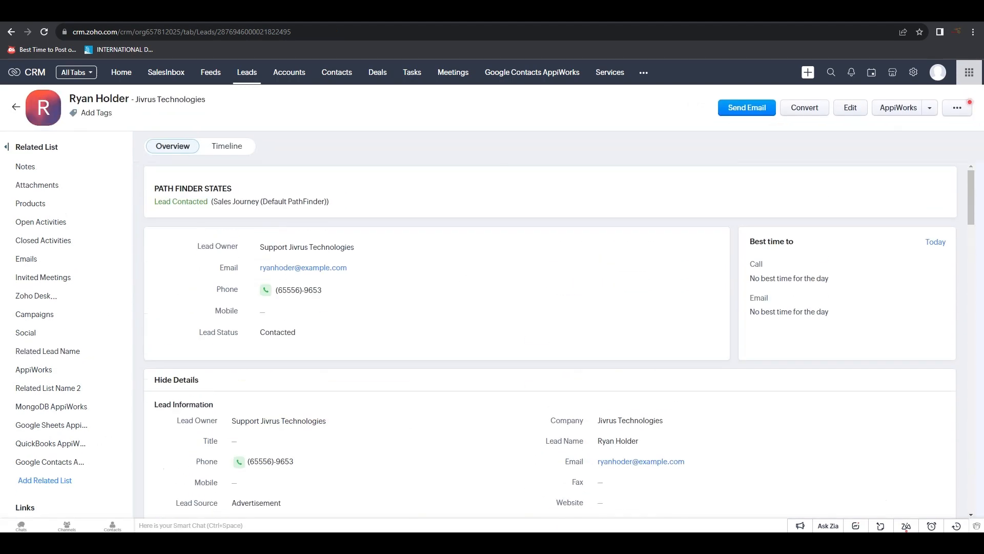
{"action": "left_click", "coordinate": [728, 12]}
{"action": "scroll", "coordinate": [445, 212], "scroll_direction": "up", "scroll_amount": 7}
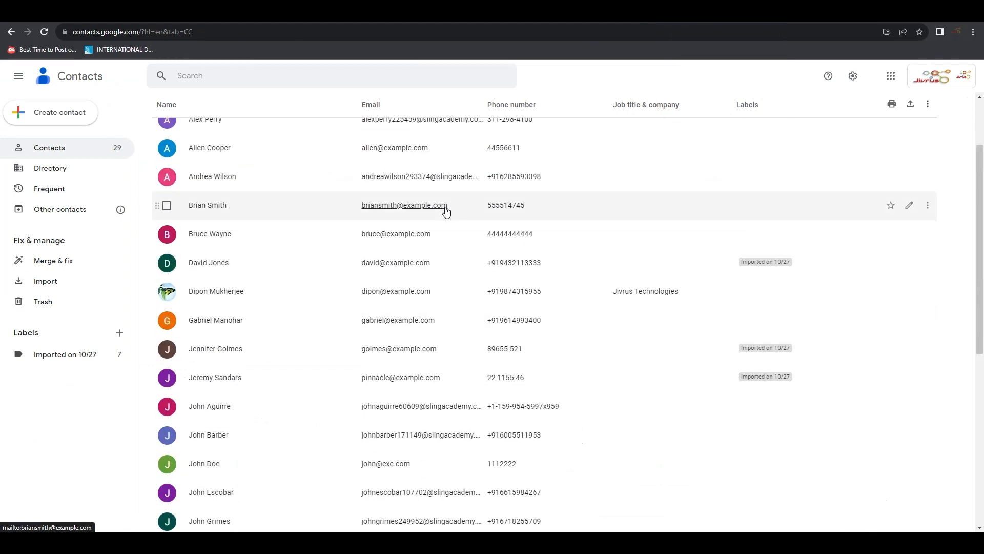
{"action": "scroll", "coordinate": [446, 211], "scroll_direction": "down", "scroll_amount": 7}
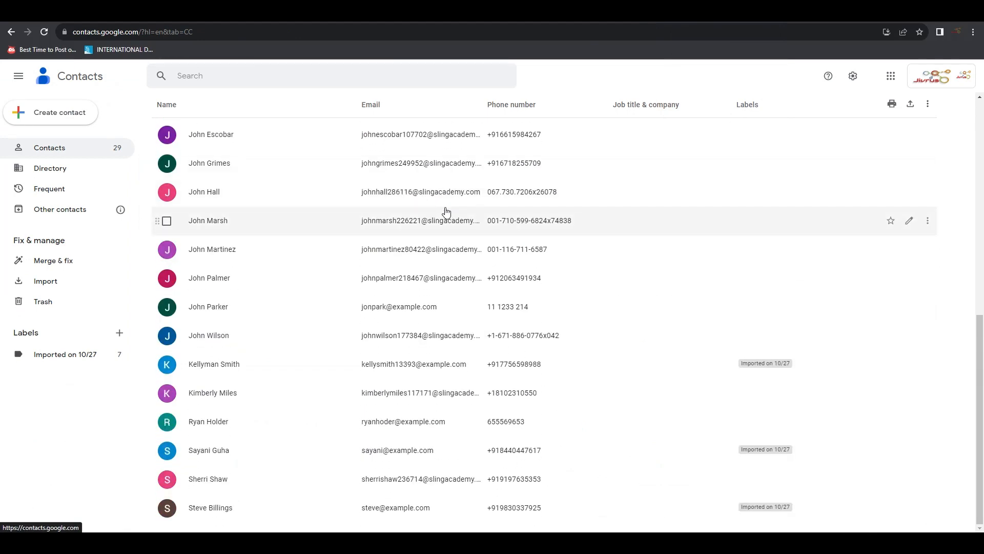
{"action": "left_click", "coordinate": [253, 429]}
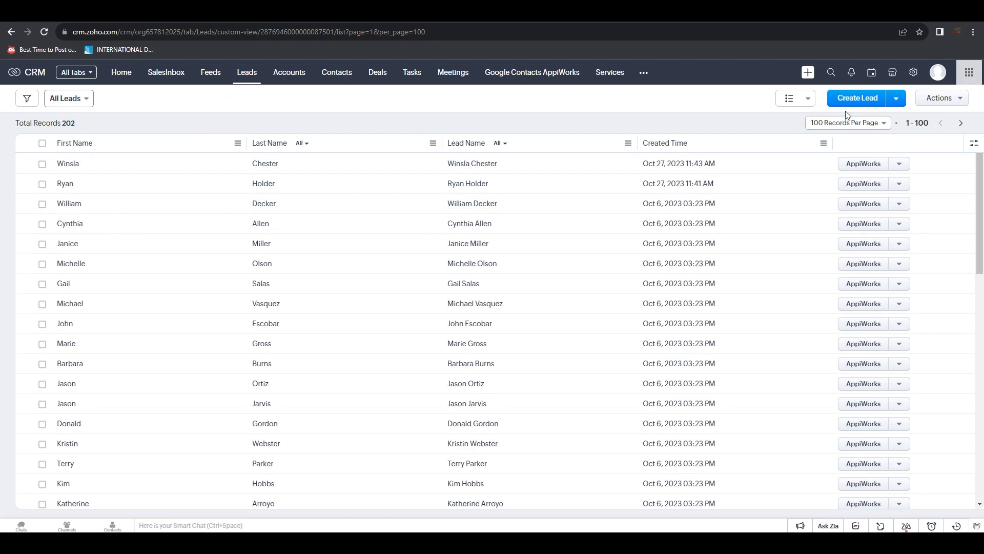
Create and save a lead with Company "Etrends Infotech", Lead Source Employee Referral, Lead Status Contacted, and the lead's name, email and phone
{"action": "left_click", "coordinate": [851, 98]}
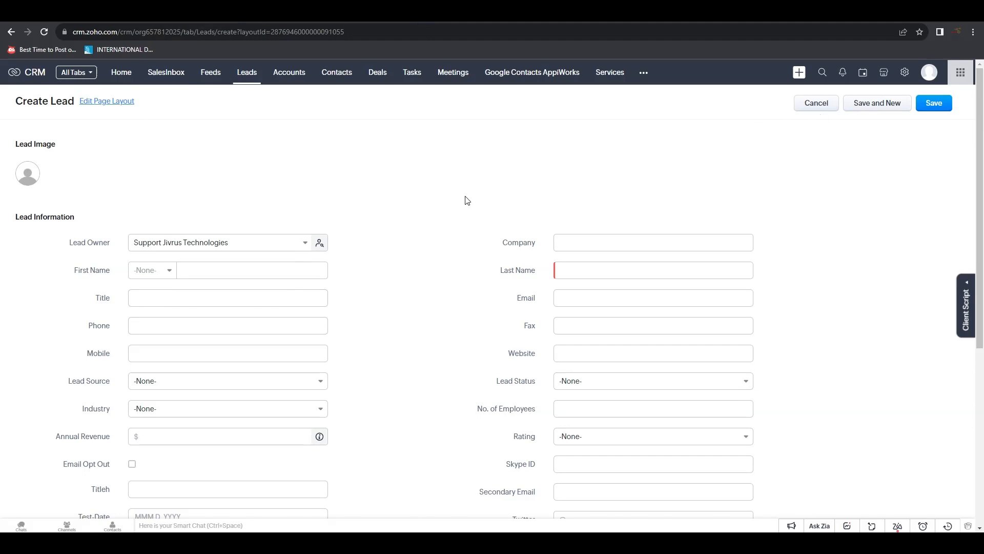
{"action": "left_click", "coordinate": [631, 239]}
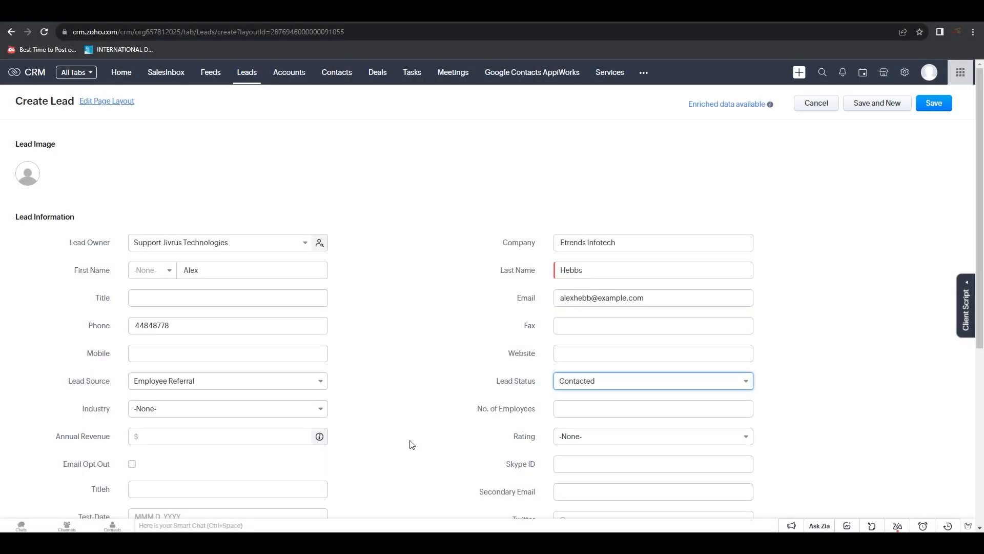
{"action": "left_click", "coordinate": [940, 112]}
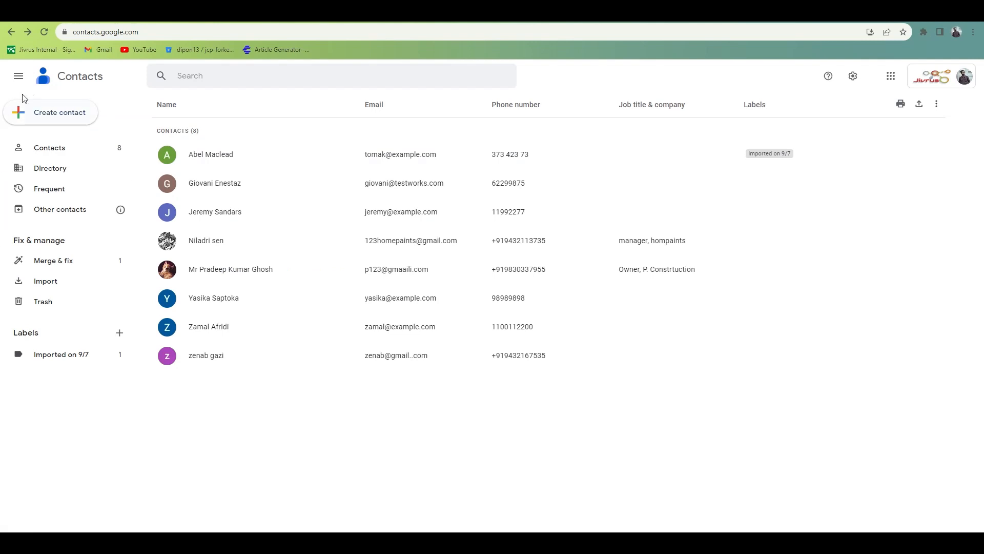
Refresh the second service account's Google Contacts list and open the contact matching the newly created lead
{"action": "left_click", "coordinate": [74, 80]}
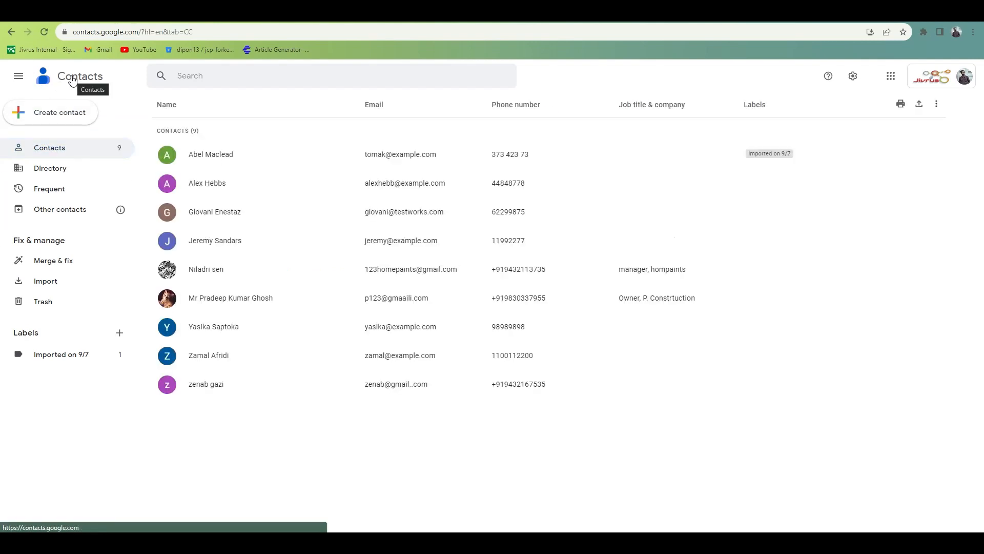
{"action": "left_click", "coordinate": [212, 188]}
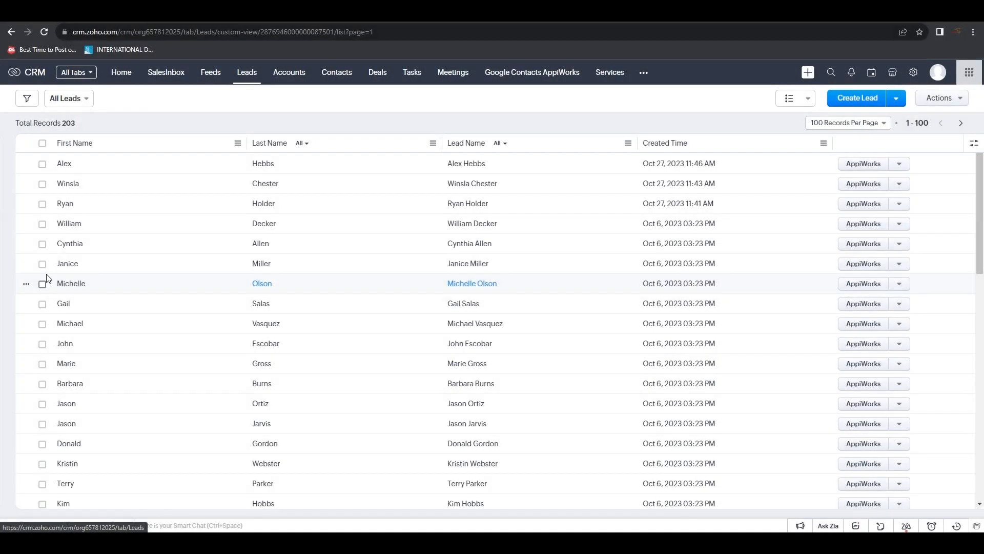
In the Zoho CRM leads list, select the nine leads in the fourth through twelfth rows
{"action": "left_click", "coordinate": [43, 224]}
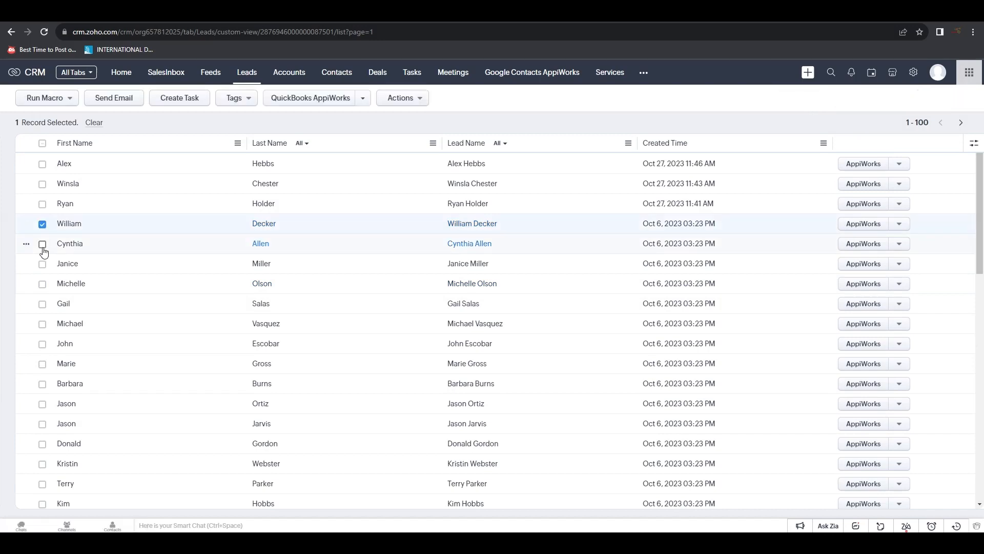
{"action": "left_click", "coordinate": [43, 245]}
{"action": "left_click", "coordinate": [42, 266]}
{"action": "left_click", "coordinate": [43, 285]}
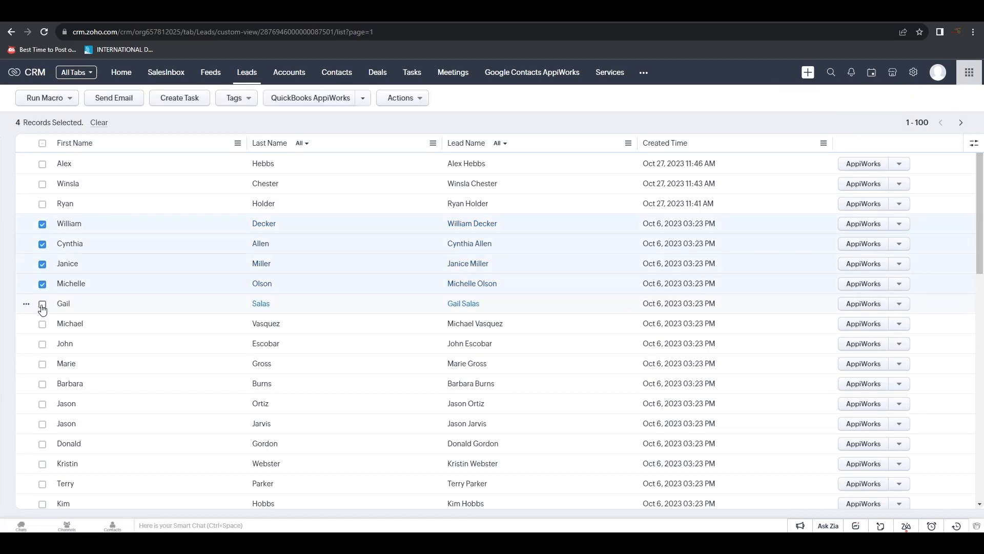
{"action": "left_click", "coordinate": [43, 306]}
{"action": "left_click", "coordinate": [43, 325]}
{"action": "left_click", "coordinate": [43, 345]}
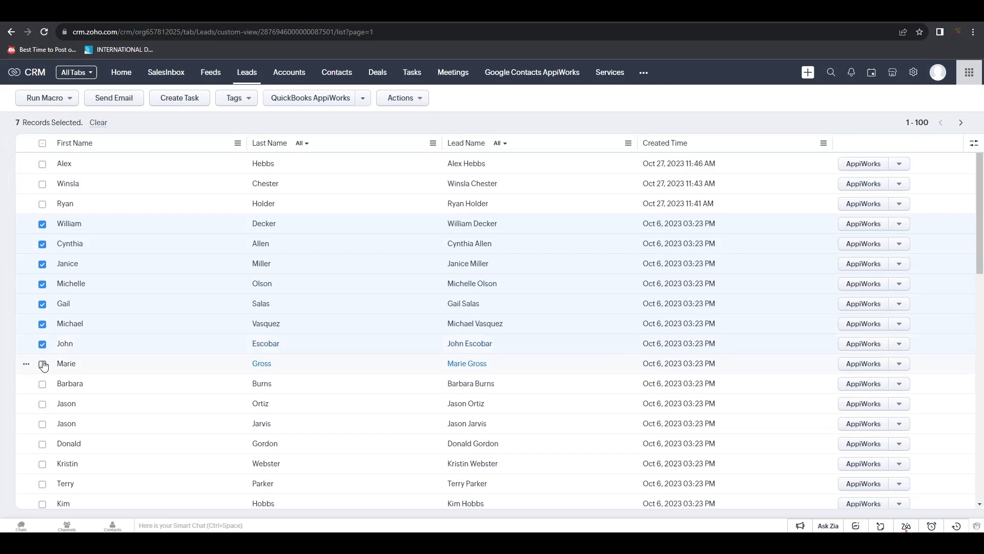
{"action": "left_click", "coordinate": [43, 365]}
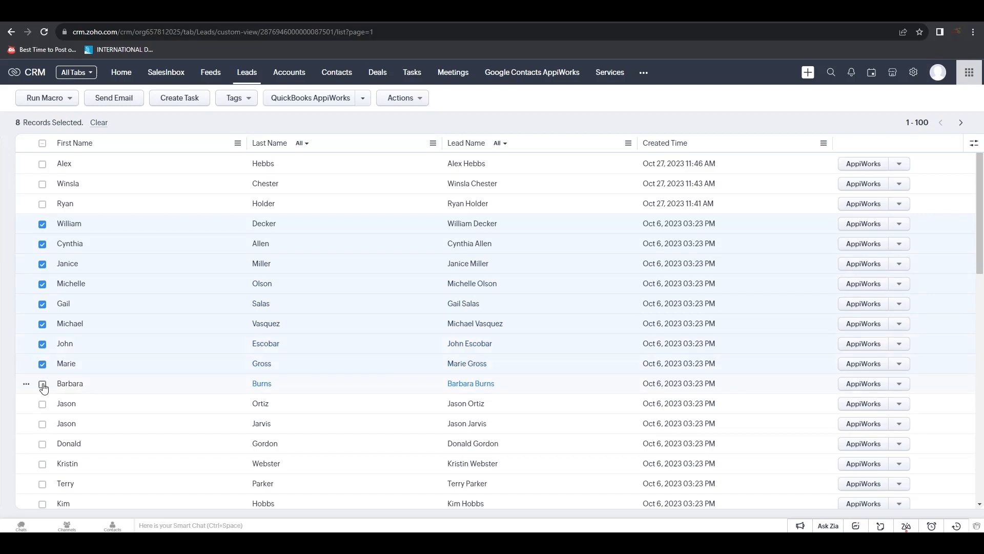
{"action": "left_click", "coordinate": [43, 386]}
{"action": "left_click", "coordinate": [43, 406]}
{"action": "left_click", "coordinate": [43, 426]}
Execute "Service 1 : Export Leads" from Google Contacts AppiWorks on the selected leads and open its execution details
{"action": "left_click", "coordinate": [363, 99]}
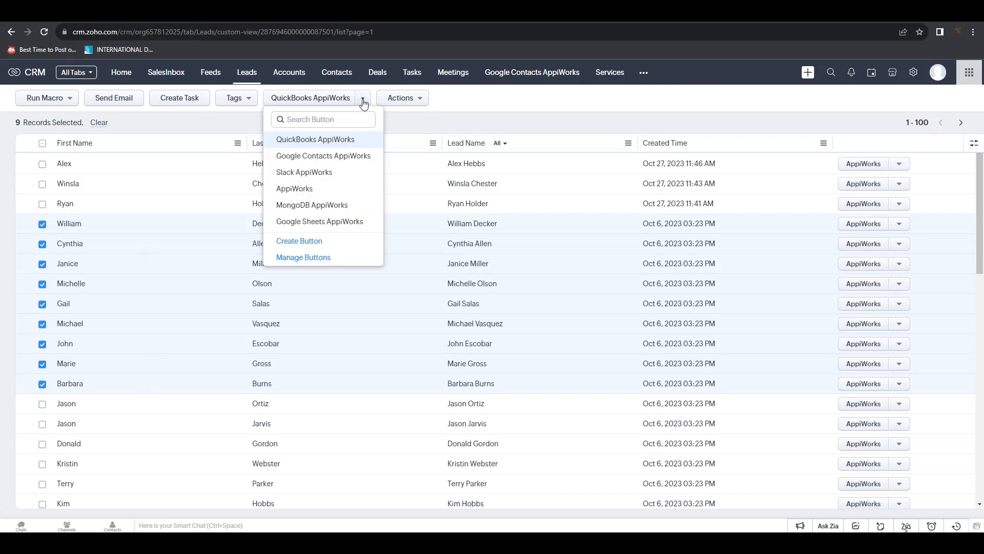
{"action": "left_click", "coordinate": [336, 160]}
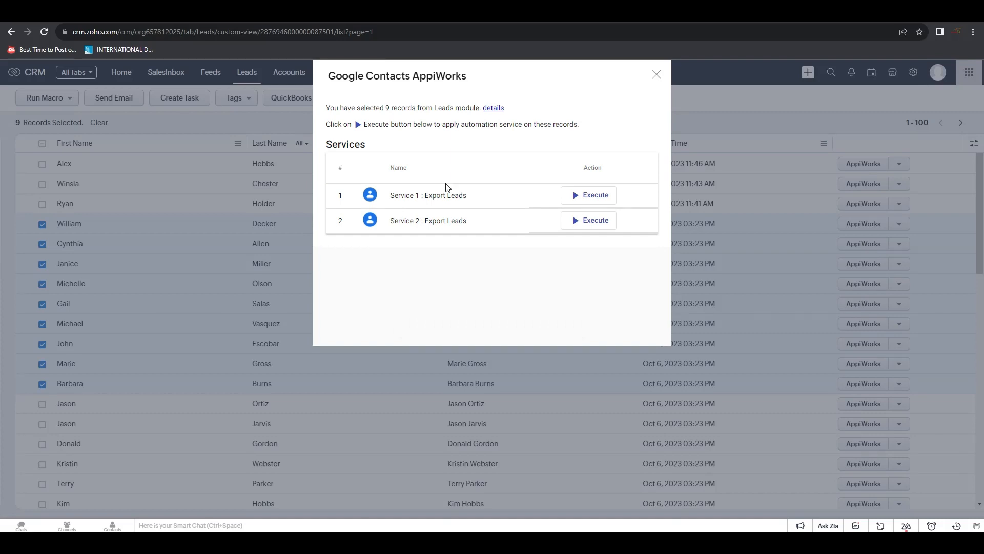
{"action": "left_click", "coordinate": [596, 197]}
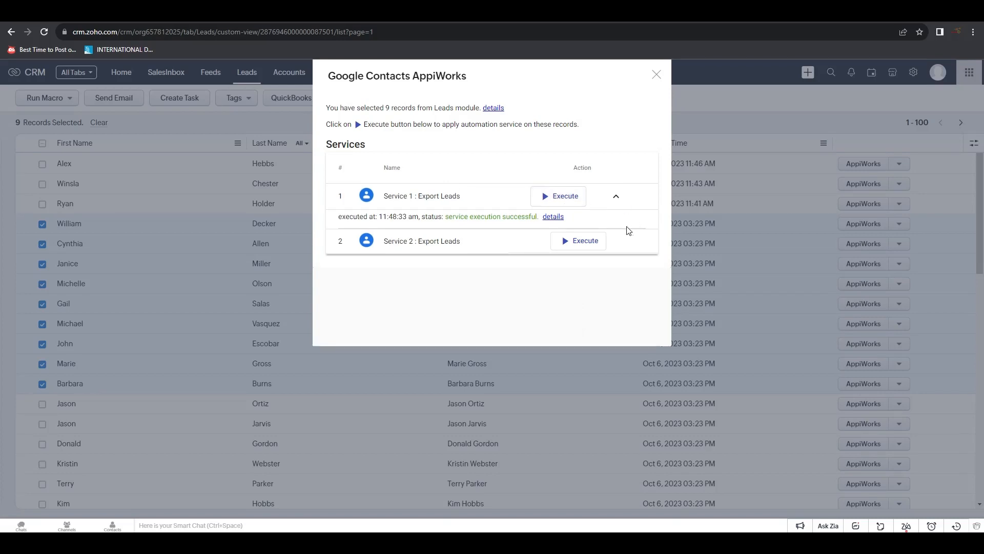
{"action": "left_click", "coordinate": [553, 217]}
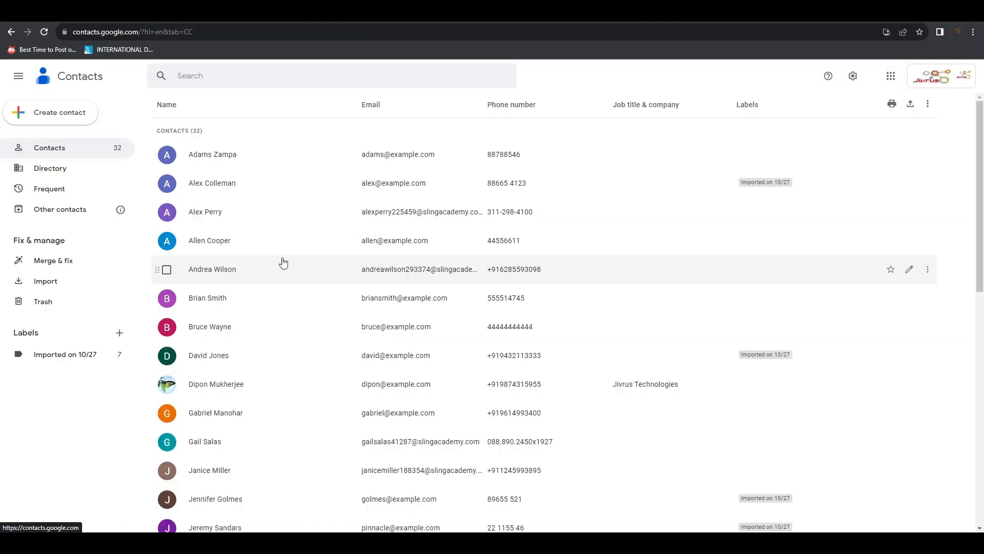
Switch to Google Contacts, look through the contacts list and mark three contacts that match the selected leads
{"action": "scroll", "coordinate": [259, 347], "scroll_direction": "down", "scroll_amount": 2}
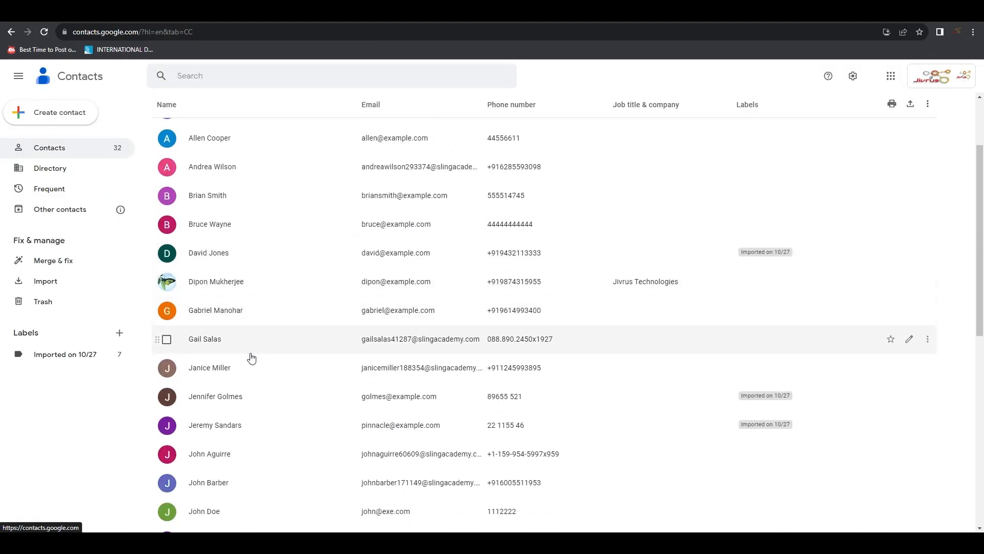
{"action": "left_click", "coordinate": [166, 340]}
{"action": "left_click", "coordinate": [168, 370]}
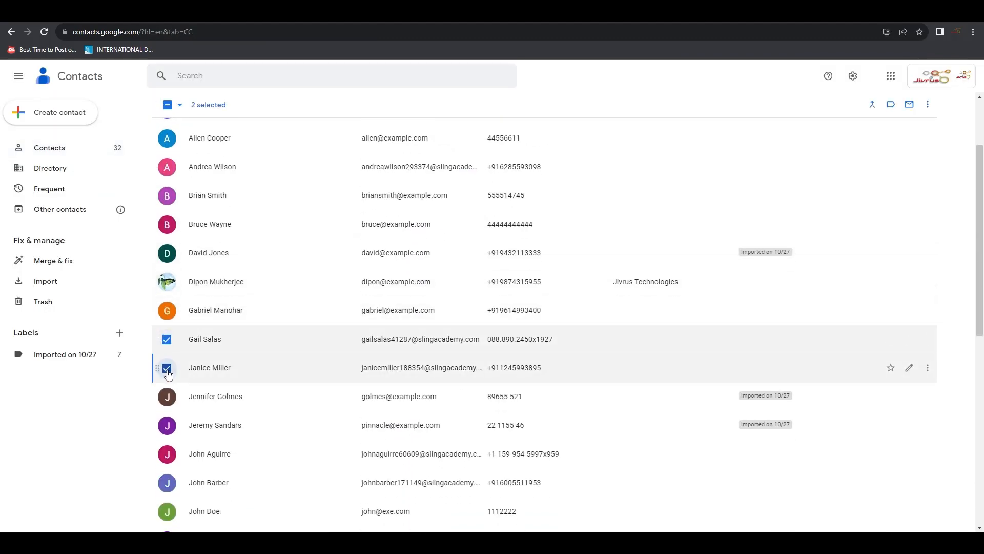
{"action": "scroll", "coordinate": [171, 377], "scroll_direction": "down", "scroll_amount": 3}
{"action": "scroll", "coordinate": [172, 377], "scroll_direction": "down", "scroll_amount": 4}
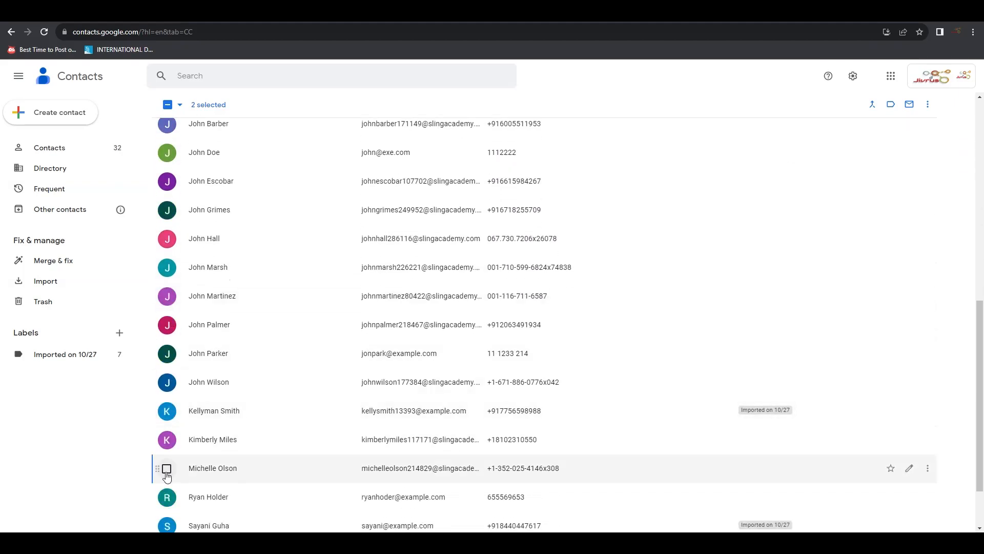
{"action": "left_click", "coordinate": [167, 470]}
{"action": "scroll", "coordinate": [762, 402], "scroll_direction": "up", "scroll_amount": 1}
{"action": "scroll", "coordinate": [761, 402], "scroll_direction": "up", "scroll_amount": 4}
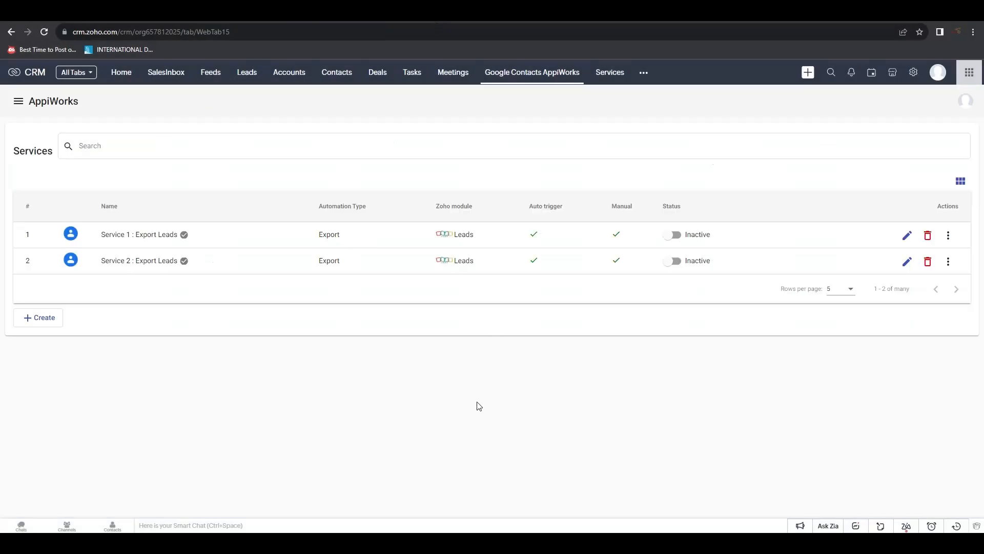
Start a fresh Import service named "Service 3 : Import Contacts" with the description "Import contacts from Google Contacts"
{"action": "left_click", "coordinate": [43, 322]}
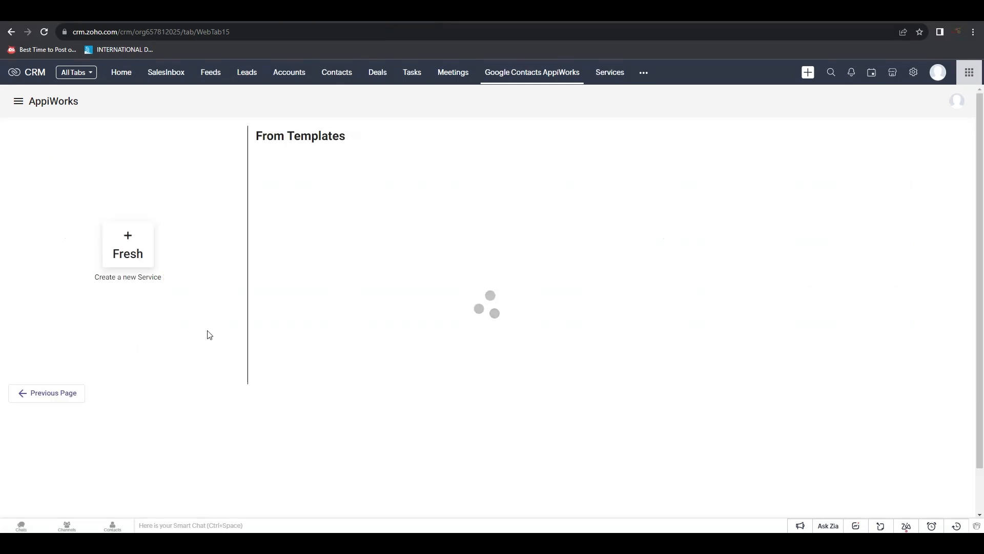
{"action": "left_click", "coordinate": [136, 247]}
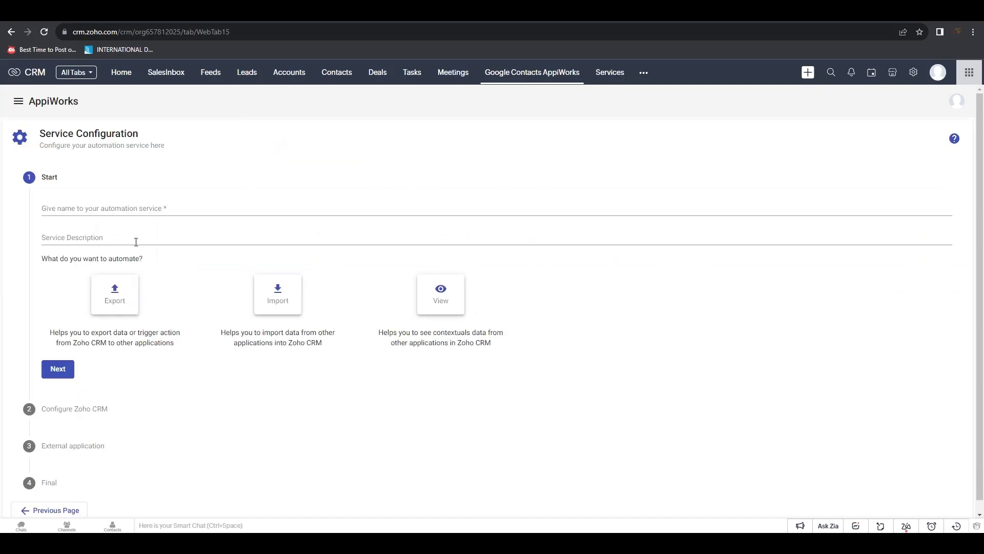
{"action": "left_click", "coordinate": [158, 208]}
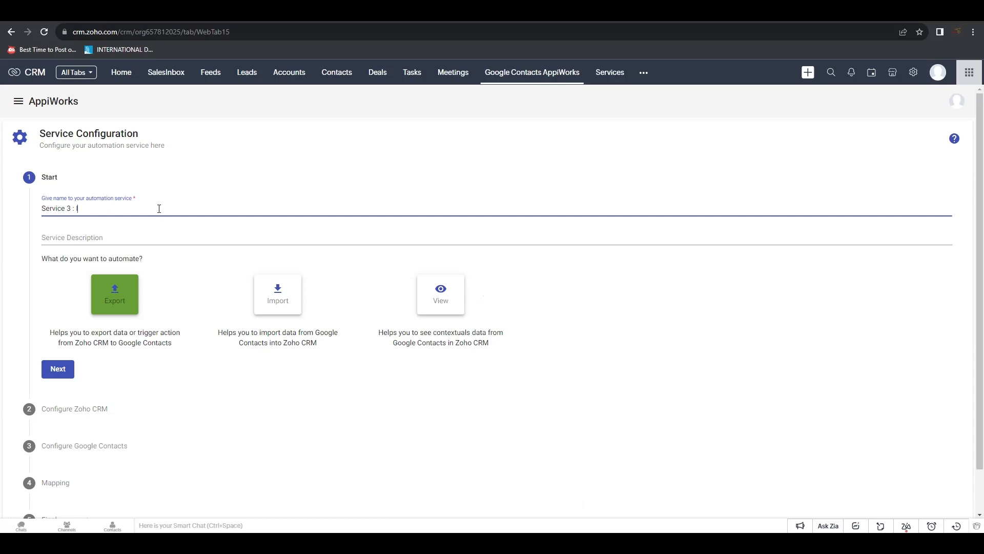
{"action": "type", "text": ": Import Contacts"}
{"action": "left_click", "coordinate": [117, 239]}
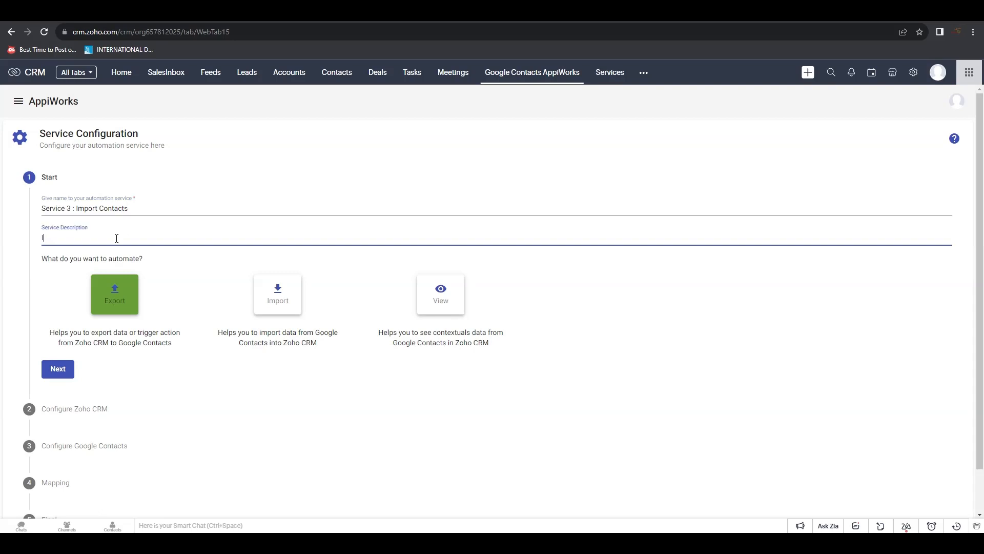
{"action": "type", "text": "Import contacts from Google Contacts"}
{"action": "left_click", "coordinate": [277, 293]}
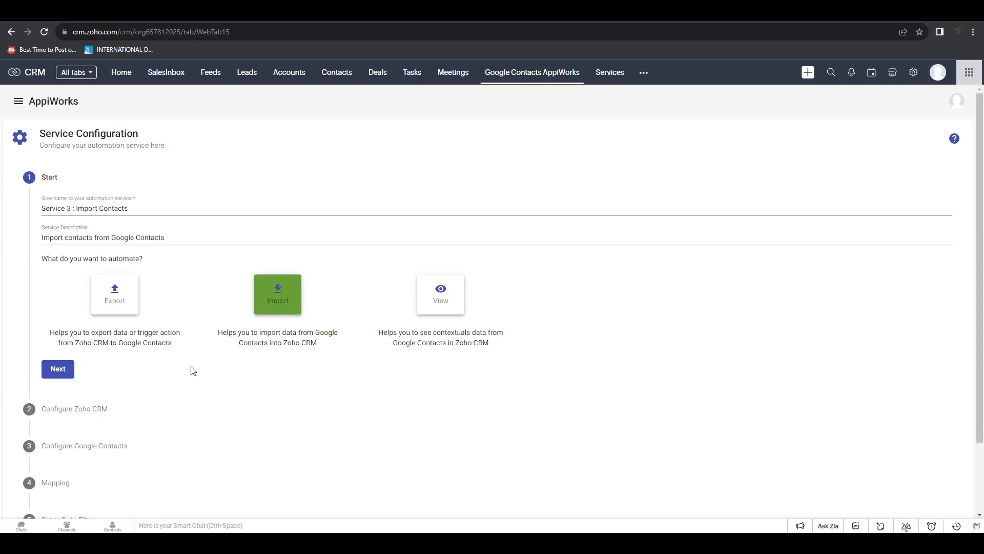
{"action": "left_click", "coordinate": [58, 369]}
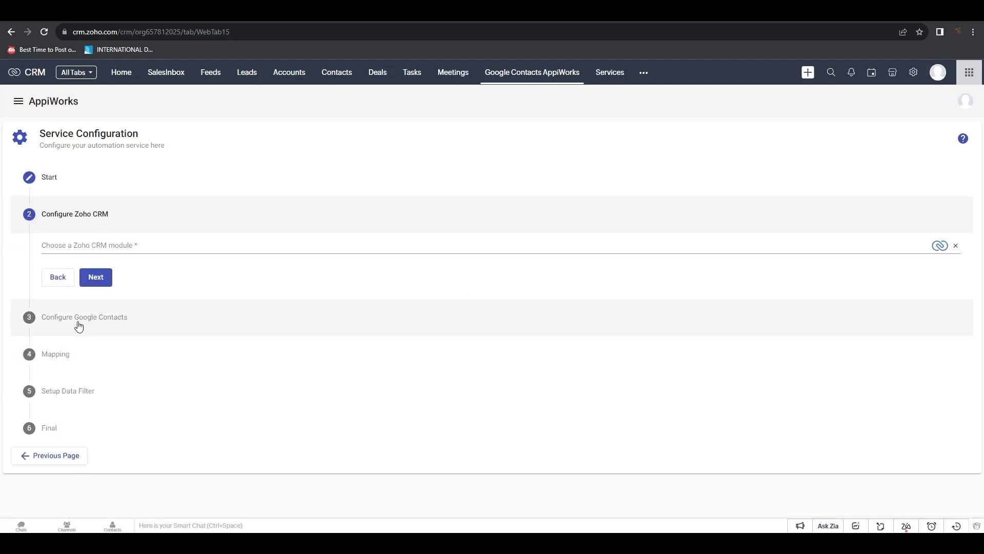
Set Contacts as the service's Zoho CRM module and continue to the Google Contacts configuration
{"action": "left_click", "coordinate": [77, 246]}
{"action": "scroll", "coordinate": [84, 346], "scroll_direction": "down", "scroll_amount": 1}
{"action": "left_click", "coordinate": [85, 342]}
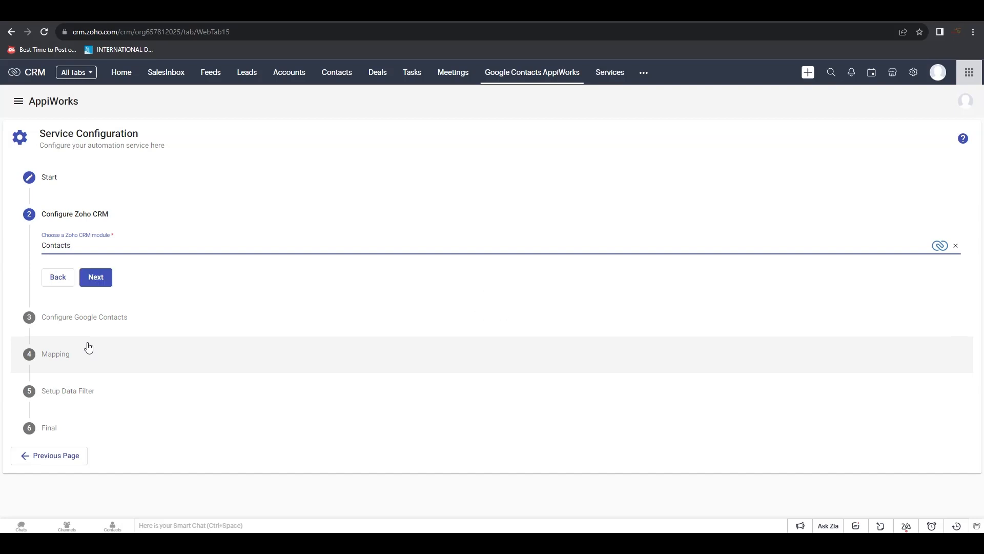
{"action": "left_click", "coordinate": [96, 277]}
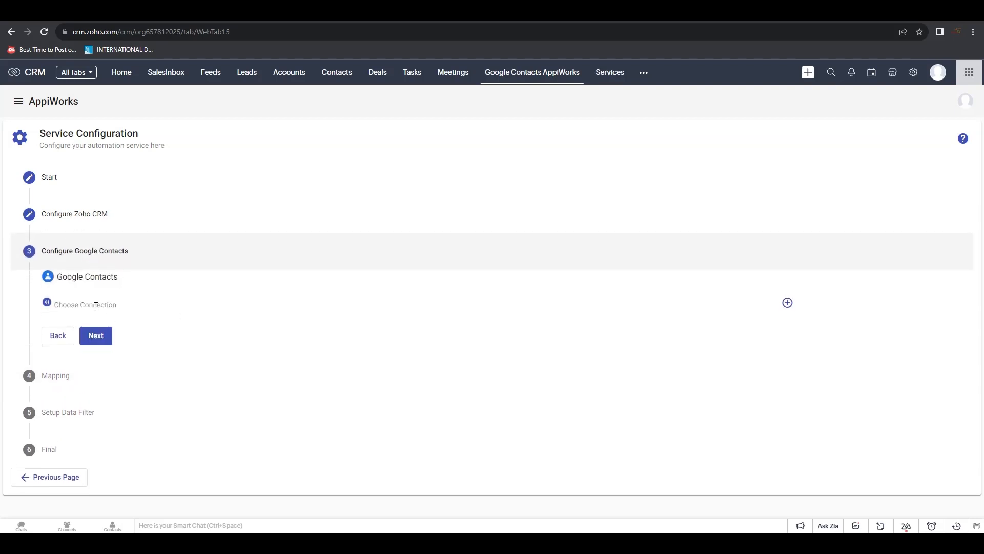
Set the connection to "Connection 40 (Google Contacts)" and the object to contact, and proceed to the mapping
{"action": "left_click", "coordinate": [96, 305]}
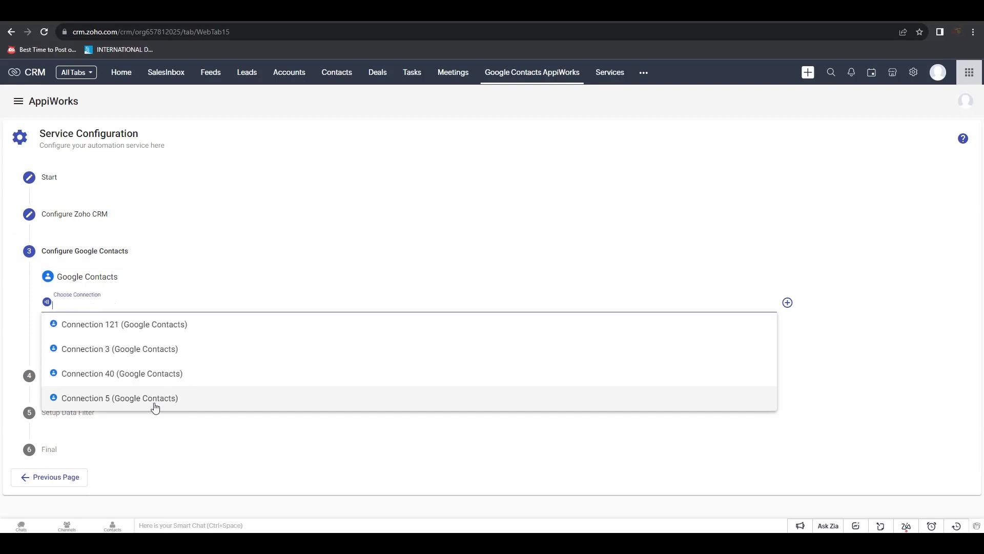
{"action": "left_click", "coordinate": [161, 373]}
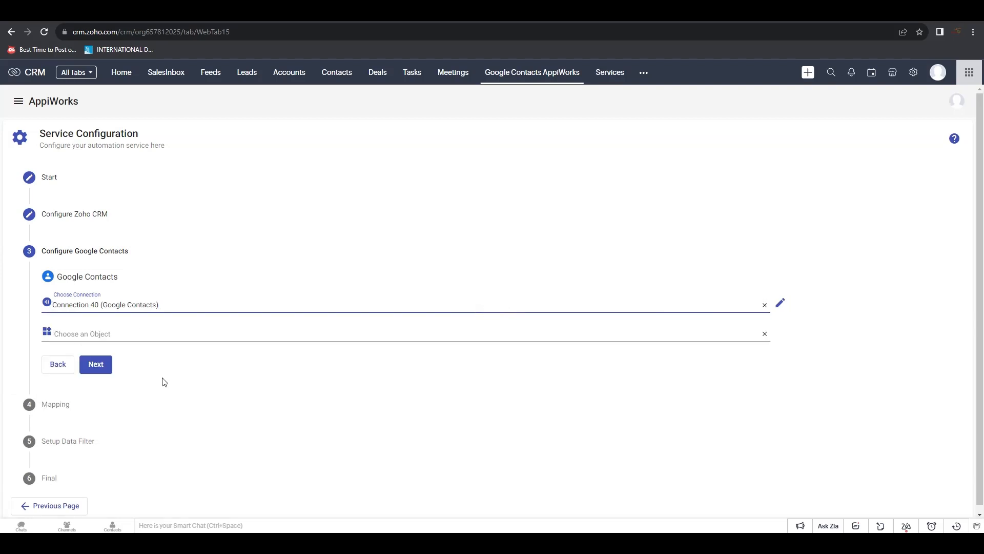
{"action": "left_click", "coordinate": [170, 334]}
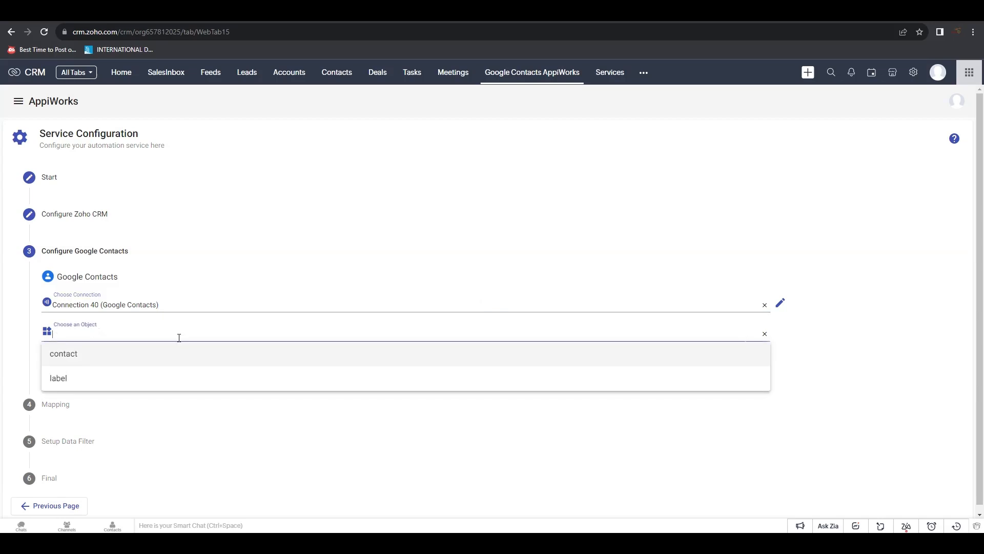
{"action": "left_click", "coordinate": [170, 352]}
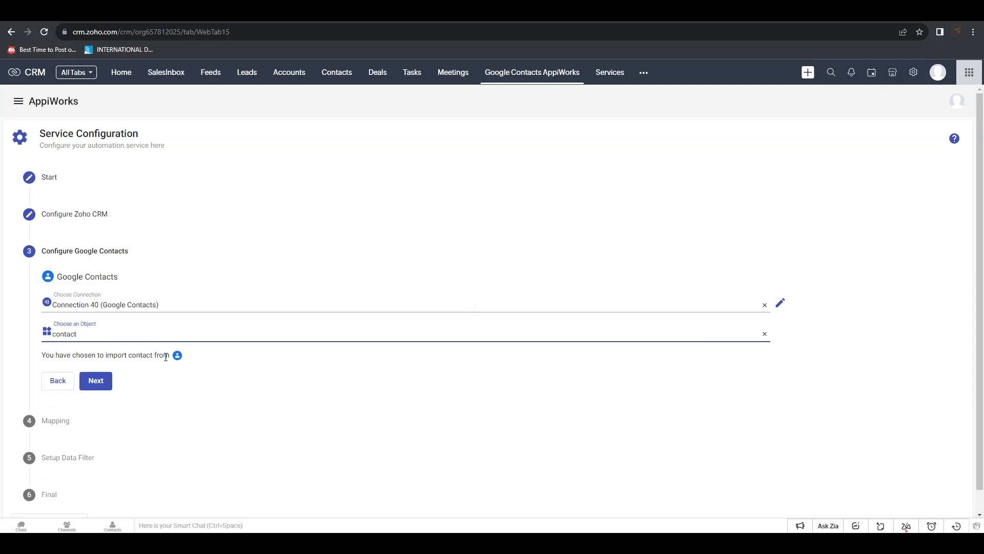
{"action": "left_click", "coordinate": [96, 380]}
Add a mapping from the Zoho CRM First Name field to the source field Given Name
{"action": "left_click", "coordinate": [125, 336]}
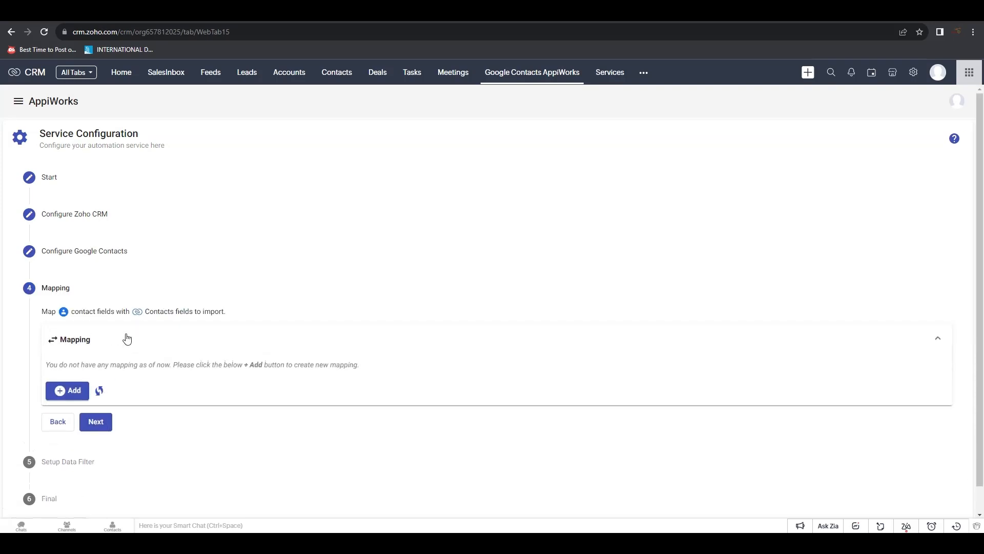
{"action": "left_click", "coordinate": [66, 390]}
{"action": "scroll", "coordinate": [251, 327], "scroll_direction": "down", "scroll_amount": 3}
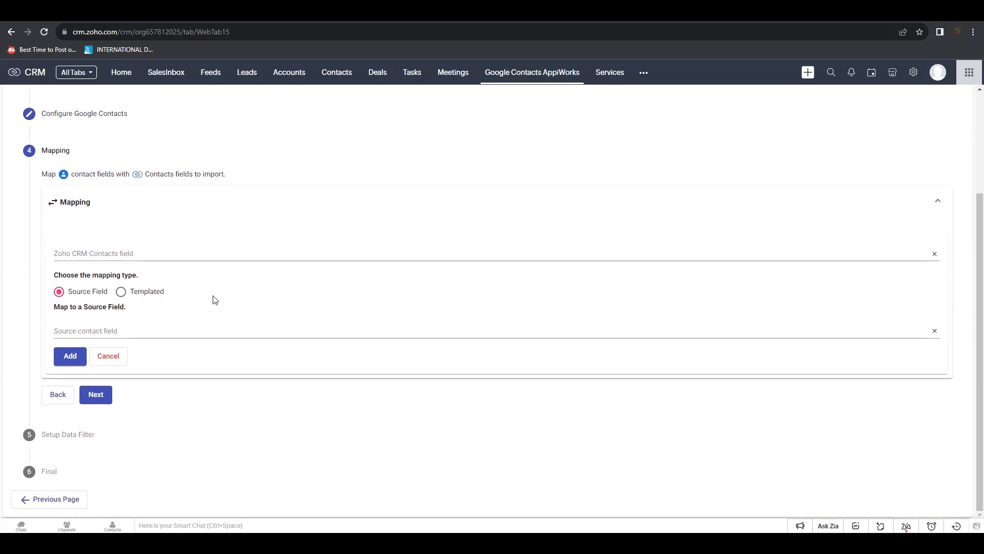
{"action": "left_click", "coordinate": [140, 249]}
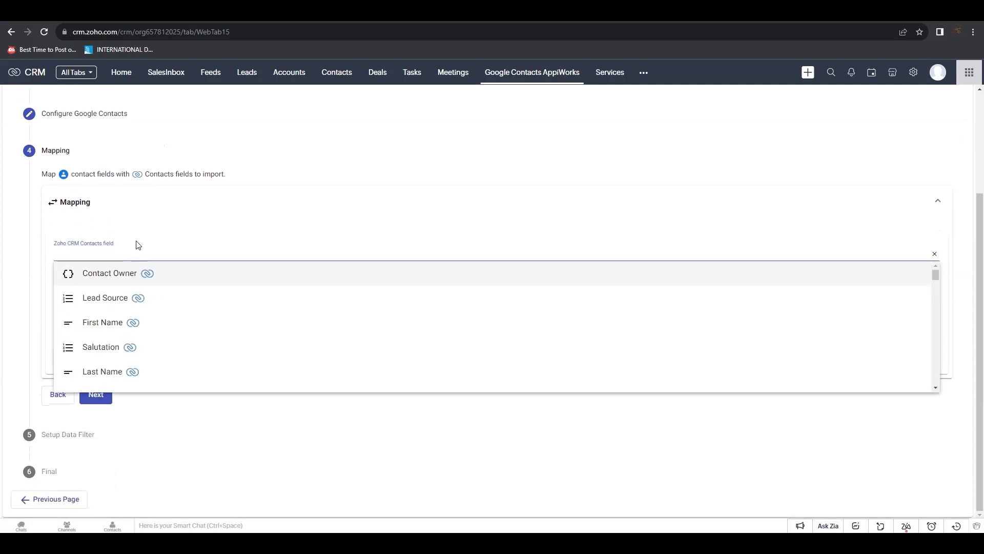
{"action": "left_click", "coordinate": [116, 324]}
{"action": "left_click", "coordinate": [105, 331]}
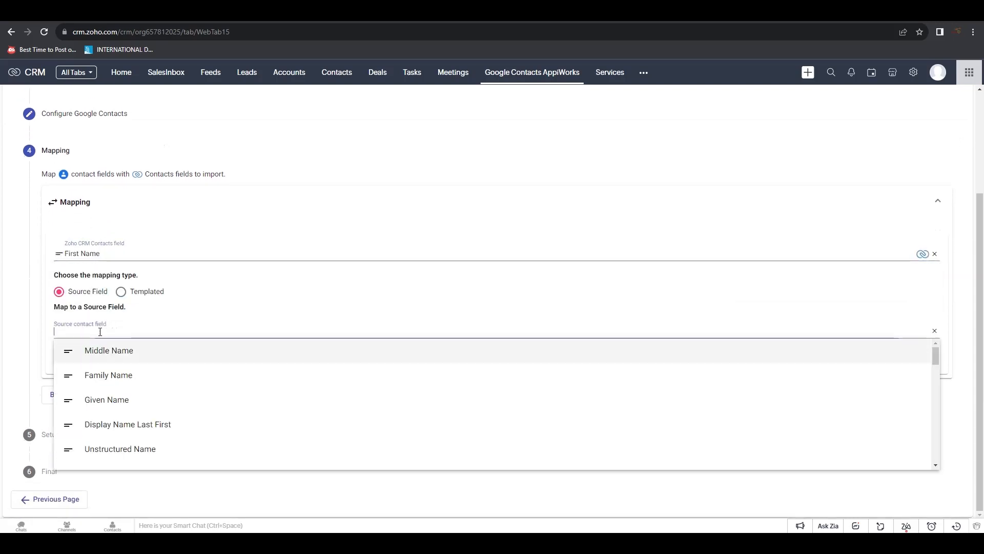
{"action": "left_click", "coordinate": [117, 399]}
{"action": "left_click", "coordinate": [74, 355]}
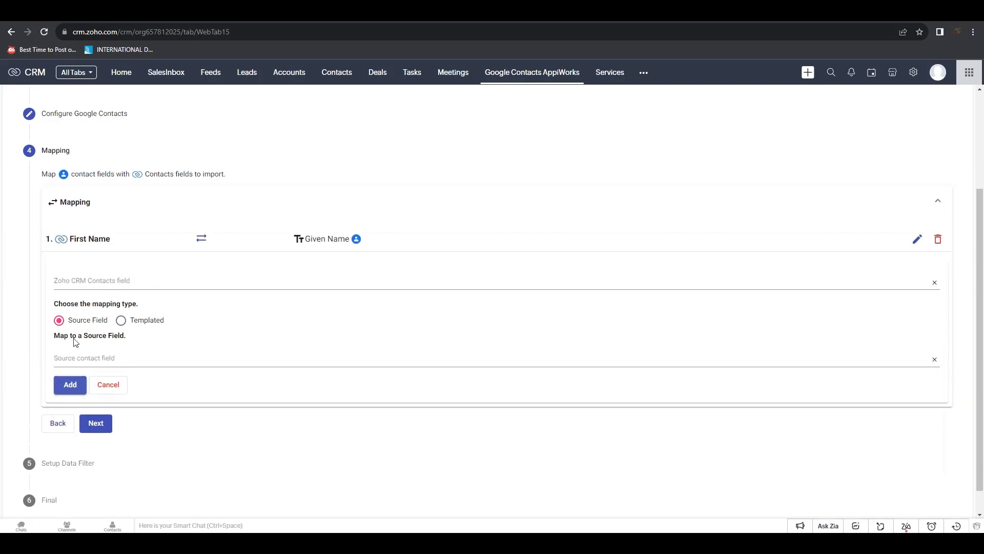
Add a mapping from the Zoho CRM Last Name field to the source field Family Name
{"action": "left_click", "coordinate": [93, 281]}
{"action": "left_click", "coordinate": [110, 400]}
{"action": "left_click", "coordinate": [100, 360]}
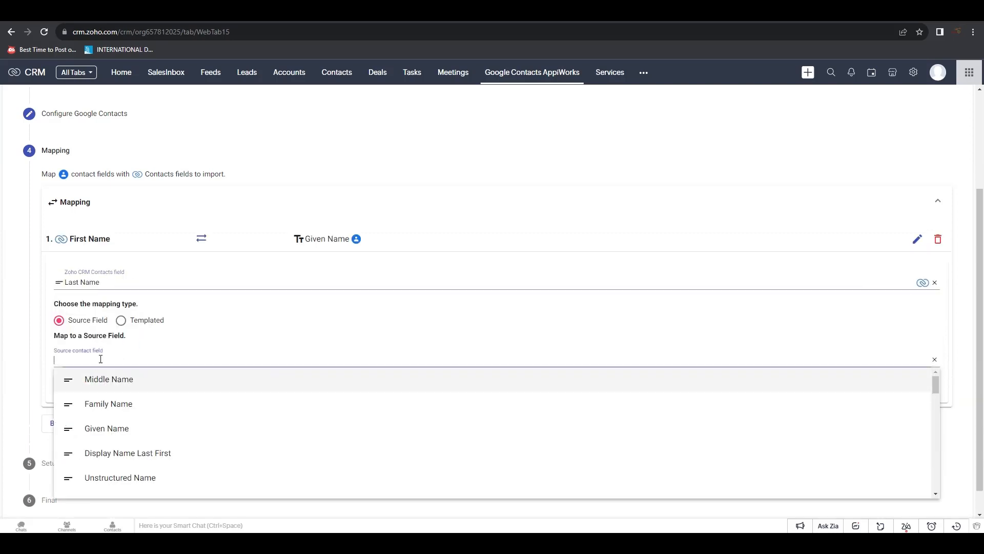
{"action": "left_click", "coordinate": [111, 403]}
{"action": "left_click", "coordinate": [80, 387]}
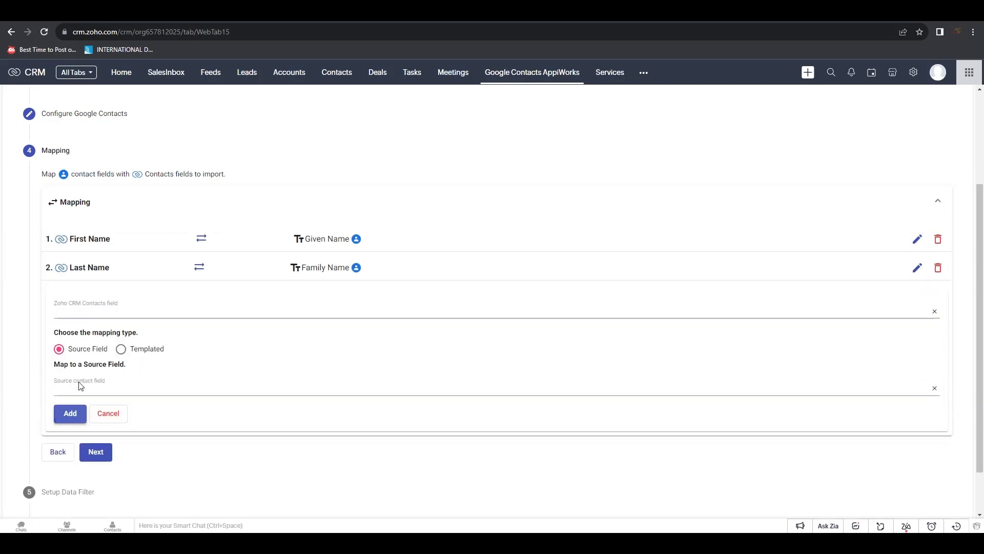
Add a mapping from the Zoho CRM Email field to the source field Email Address
{"action": "left_click", "coordinate": [94, 310]}
{"action": "scroll", "coordinate": [106, 427], "scroll_direction": "down", "scroll_amount": 3}
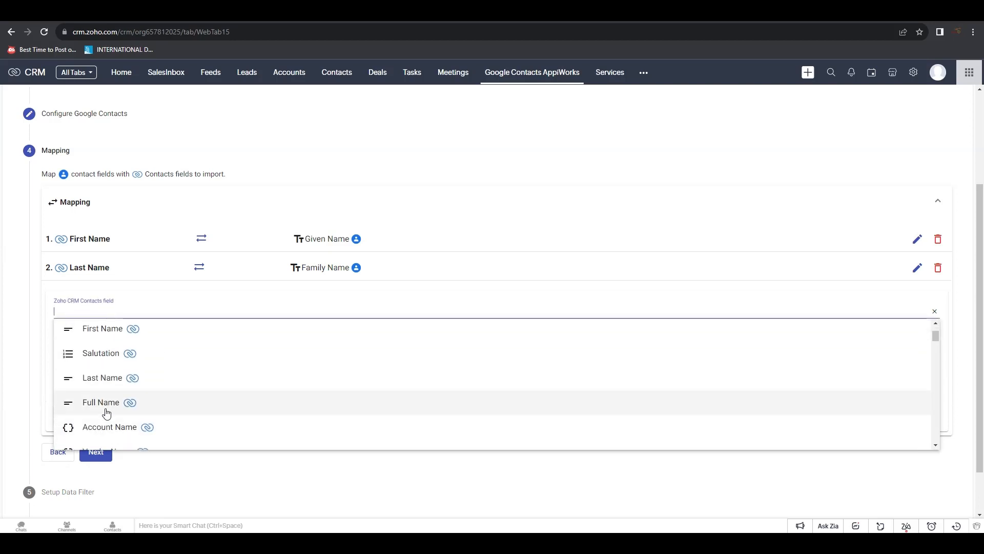
{"action": "left_click", "coordinate": [94, 374]}
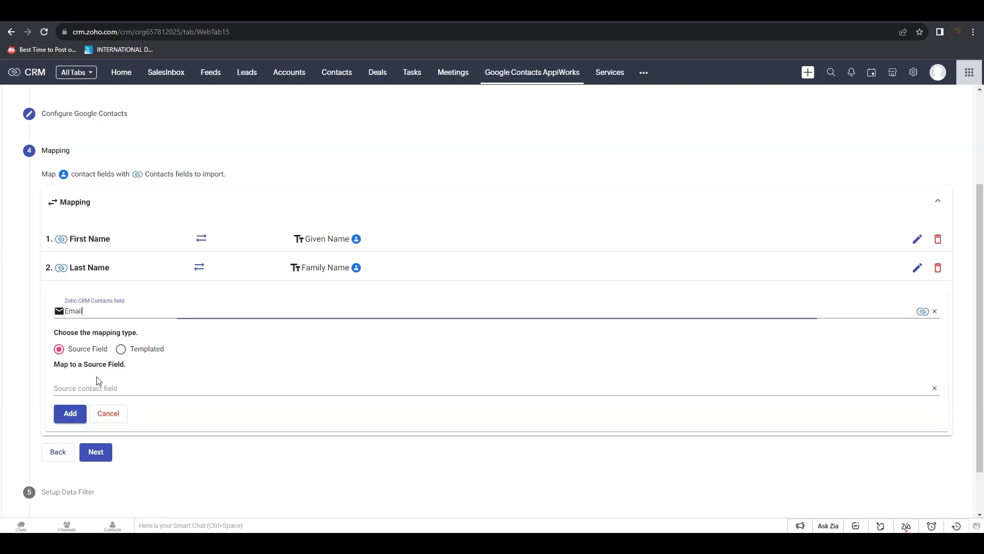
{"action": "left_click", "coordinate": [98, 386]}
{"action": "scroll", "coordinate": [132, 459], "scroll_direction": "down", "scroll_amount": 2}
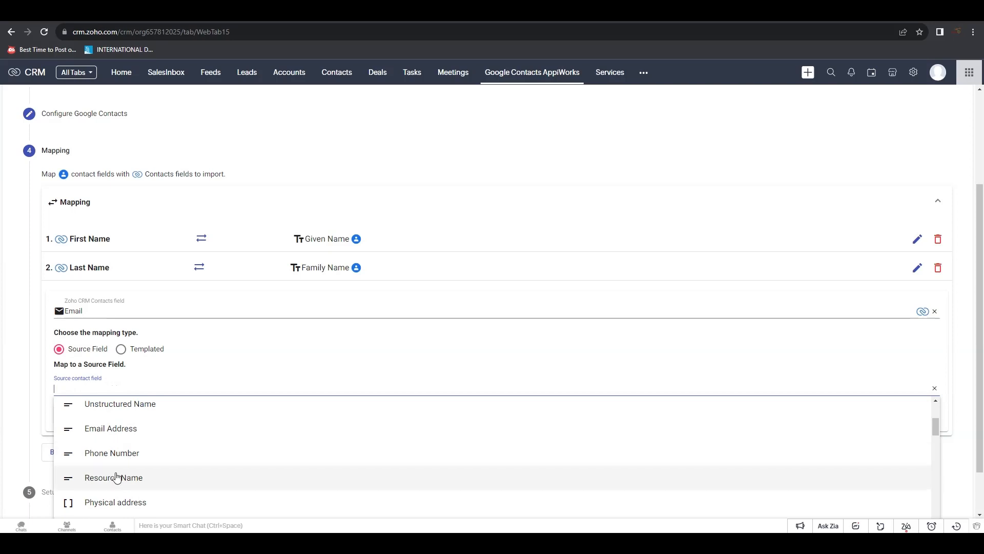
{"action": "left_click", "coordinate": [110, 429]}
{"action": "left_click", "coordinate": [71, 412]}
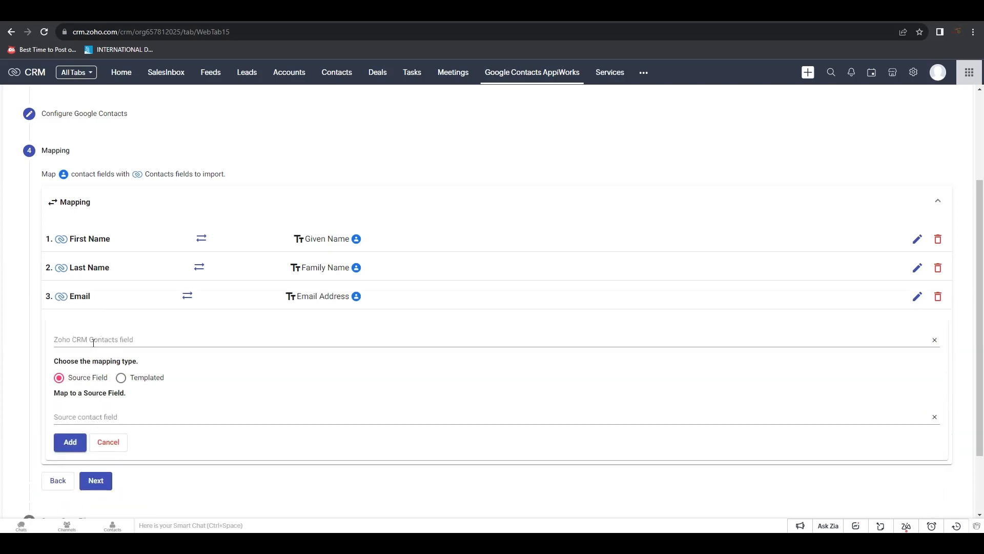
Add a mapping from the Zoho CRM Phone field to the source field Phone Number, and proceed to the data filter setup
{"action": "left_click", "coordinate": [128, 338]}
{"action": "scroll", "coordinate": [128, 395], "scroll_direction": "down", "scroll_amount": 4}
{"action": "scroll", "coordinate": [118, 451], "scroll_direction": "down", "scroll_amount": 1}
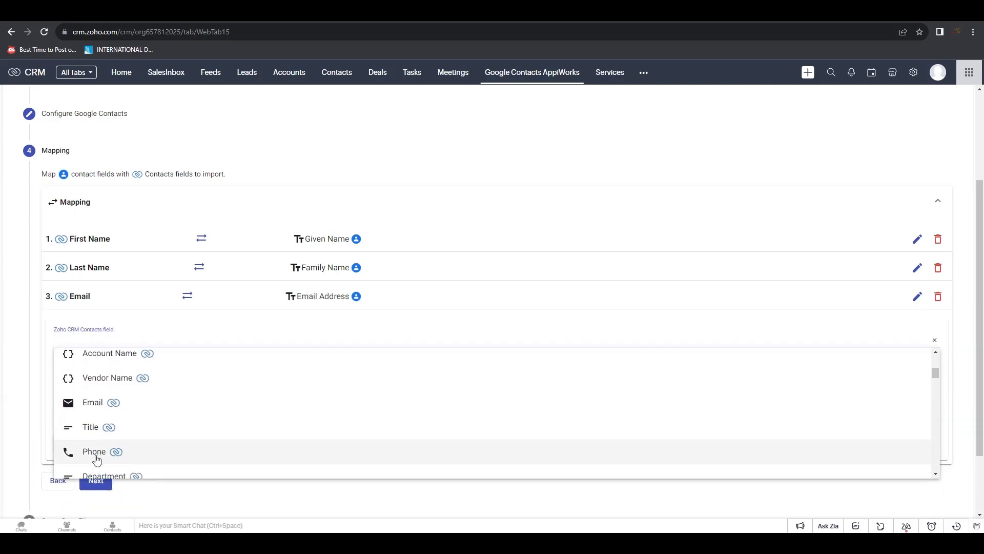
{"action": "left_click", "coordinate": [97, 452]}
{"action": "scroll", "coordinate": [174, 377], "scroll_direction": "down", "scroll_amount": 2}
{"action": "left_click", "coordinate": [159, 355]}
{"action": "scroll", "coordinate": [132, 433], "scroll_direction": "down", "scroll_amount": 2}
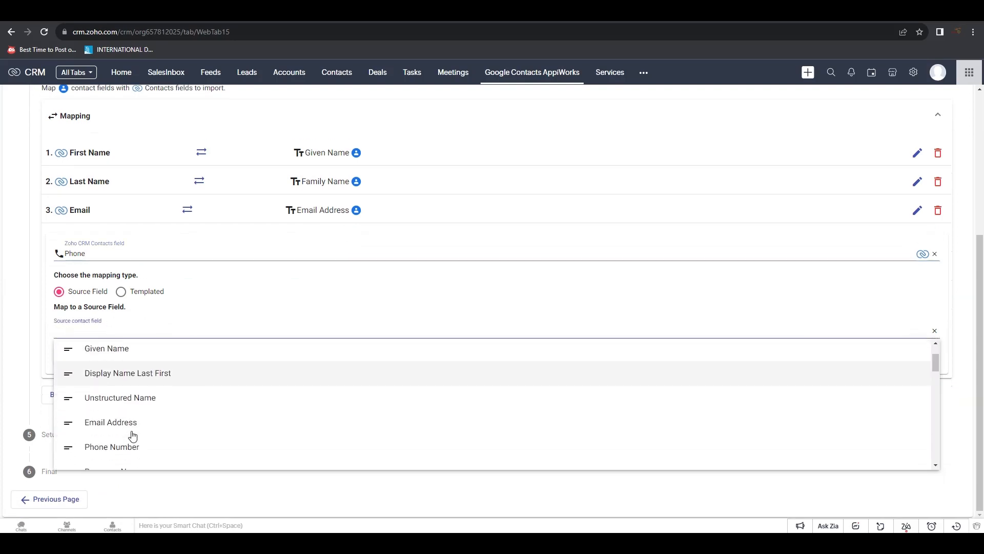
{"action": "left_click", "coordinate": [125, 449]}
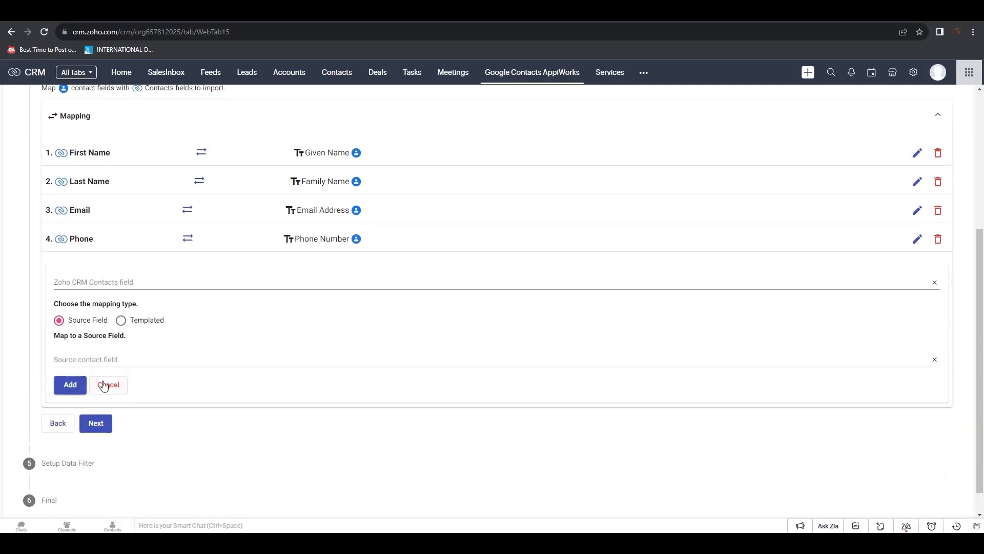
{"action": "left_click", "coordinate": [106, 384]}
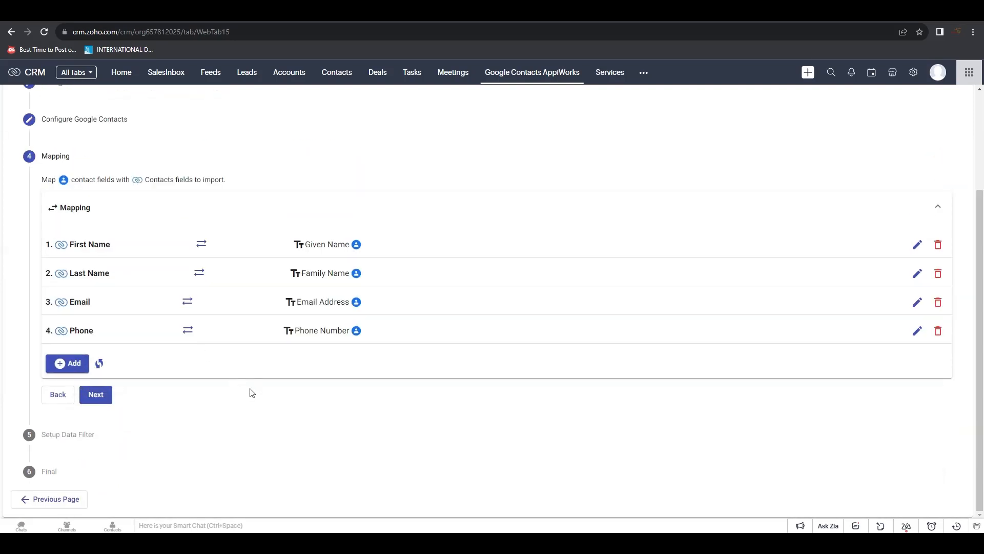
{"action": "left_click", "coordinate": [94, 395]}
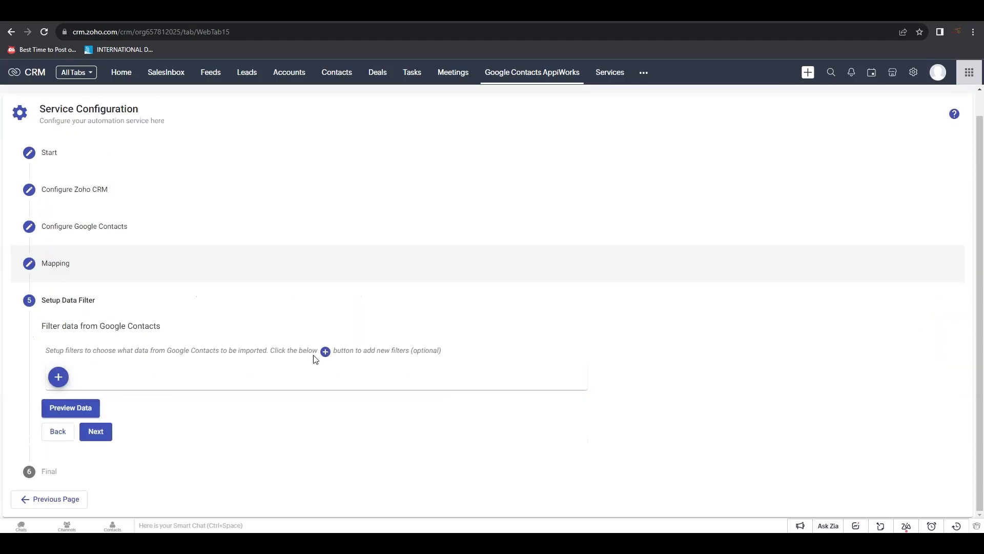
Add a filter where Given Name equals the sample first name, and preview the filtered Google Contacts data
{"action": "left_click", "coordinate": [59, 377]}
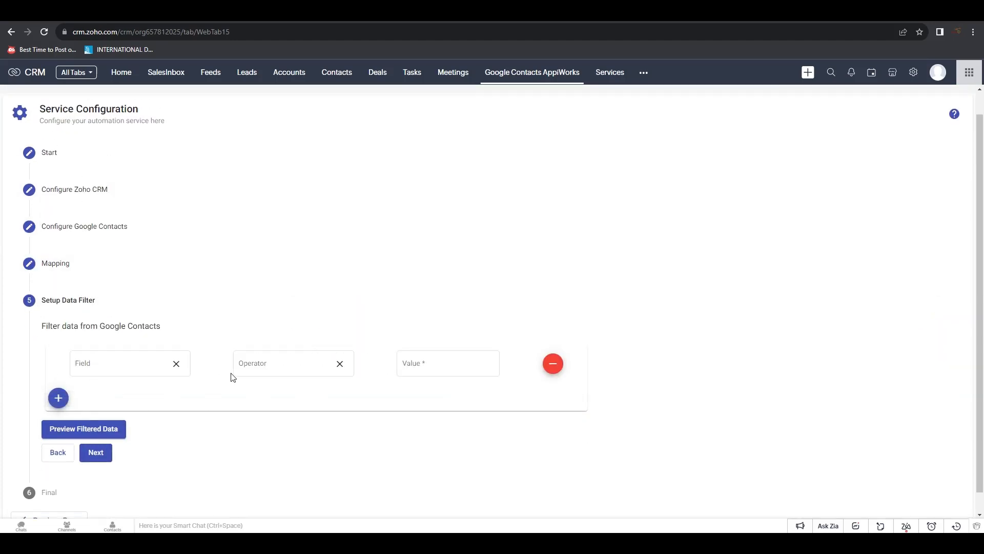
{"action": "left_click", "coordinate": [114, 343]}
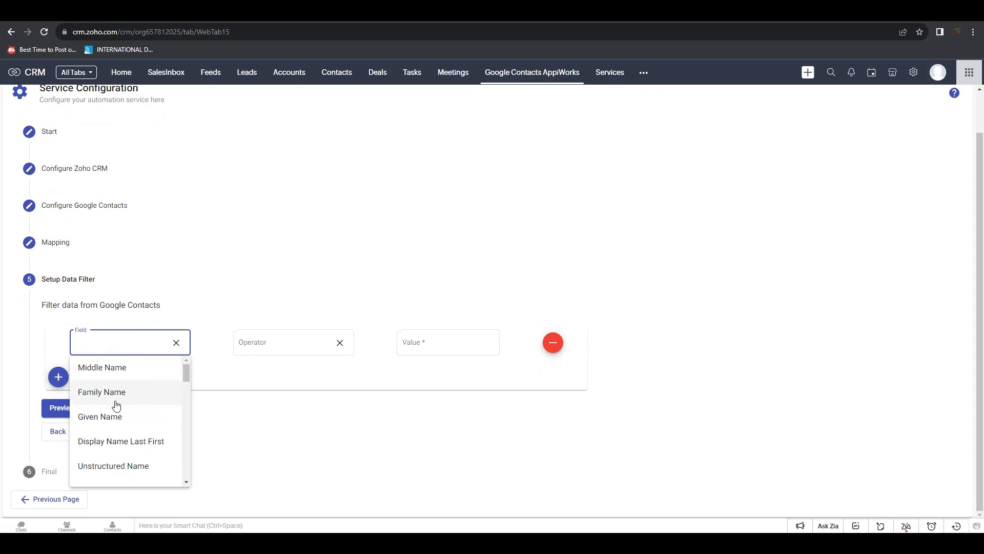
{"action": "left_click", "coordinate": [121, 418]}
{"action": "left_click", "coordinate": [287, 352]}
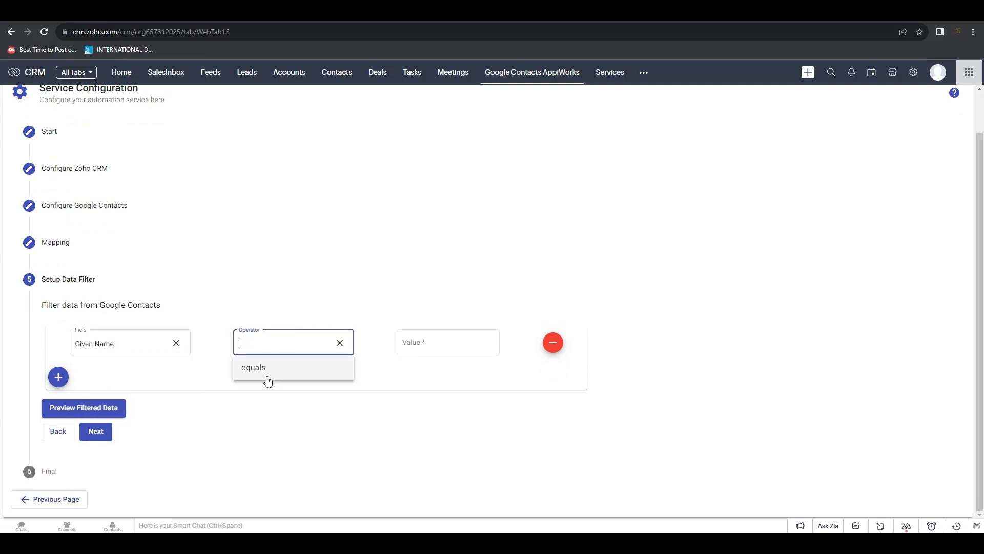
{"action": "left_click", "coordinate": [266, 377]}
{"action": "left_click", "coordinate": [438, 342]}
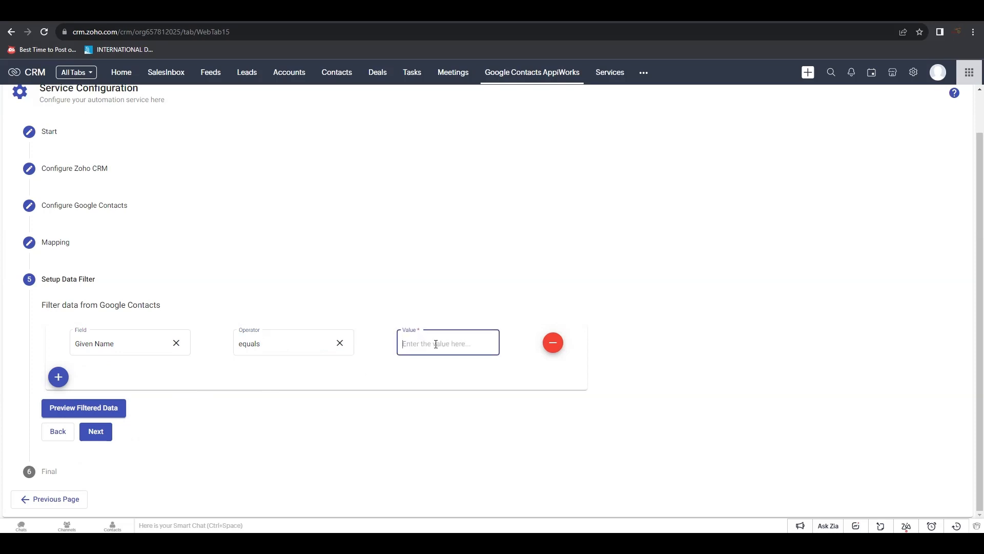
{"action": "type", "text": "John"}
{"action": "left_click", "coordinate": [97, 407]}
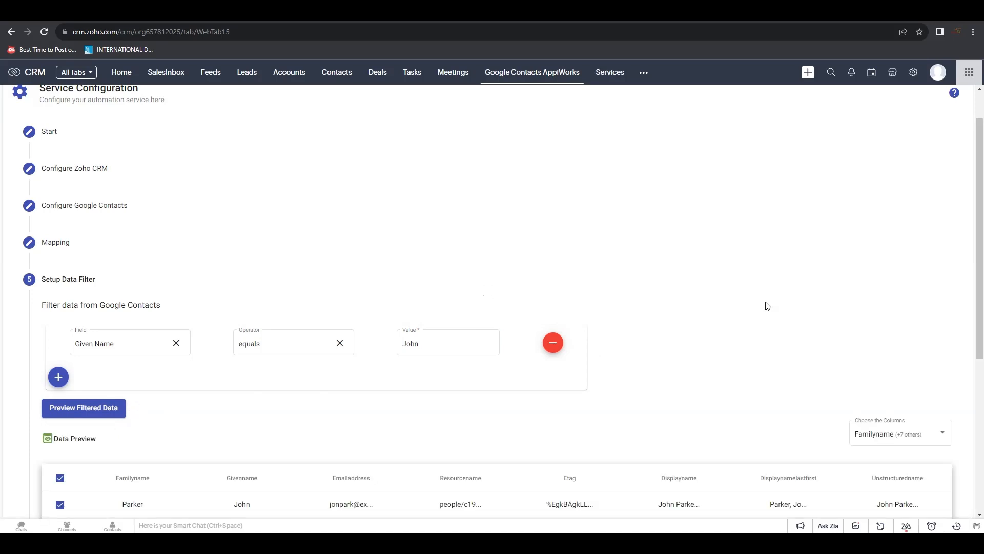
Deselect all records in the data preview and set the items per page to 50
{"action": "scroll", "coordinate": [768, 306], "scroll_direction": "down", "scroll_amount": 4}
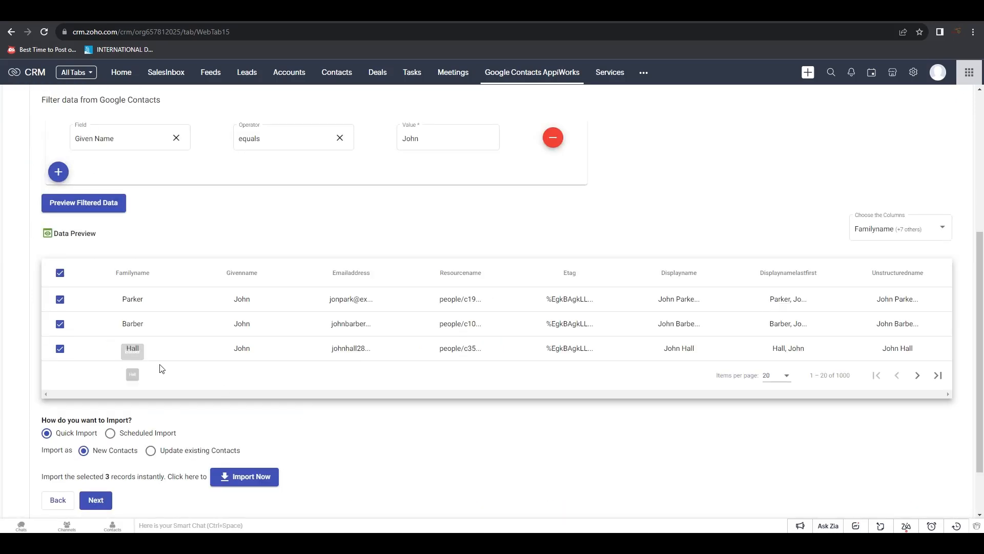
{"action": "left_click", "coordinate": [60, 272]}
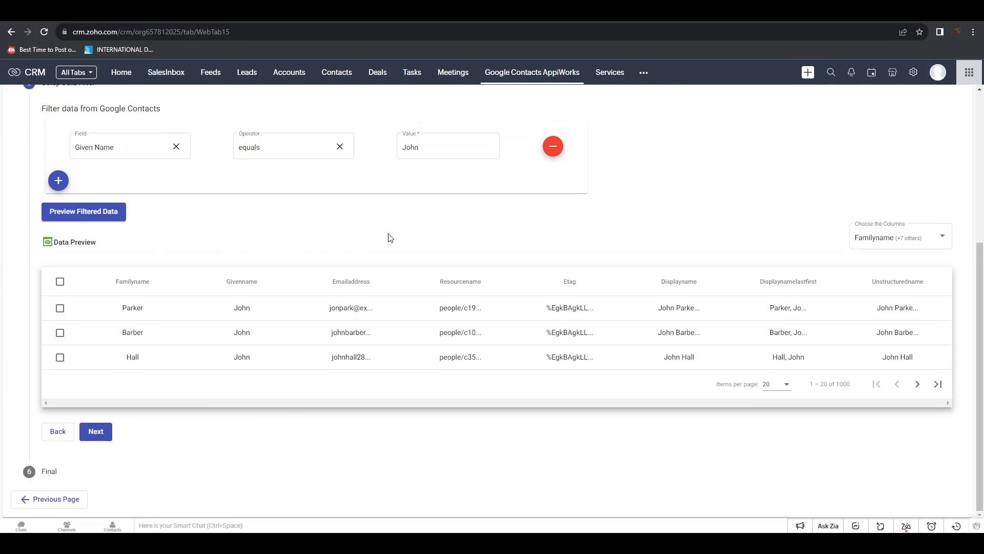
{"action": "left_click", "coordinate": [788, 385]}
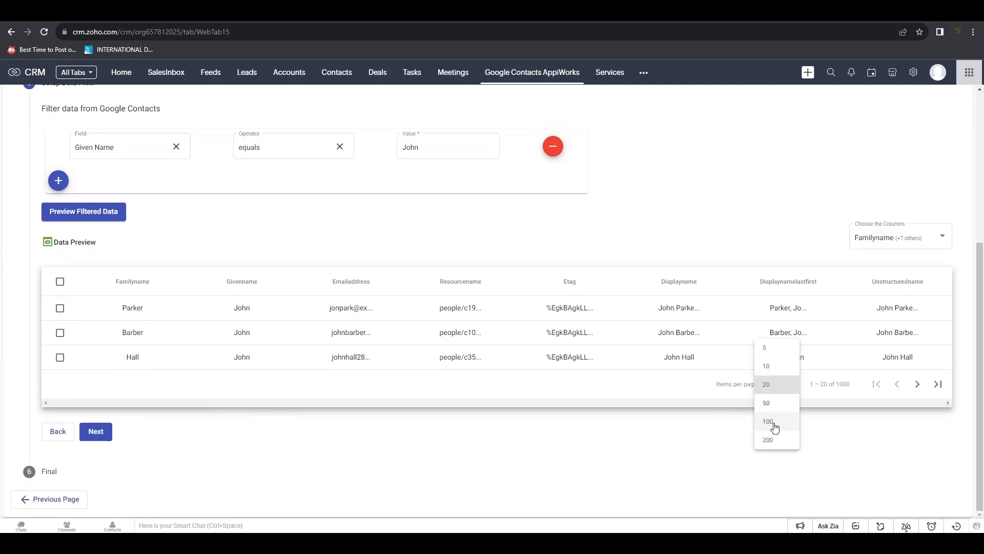
{"action": "left_click", "coordinate": [767, 403]}
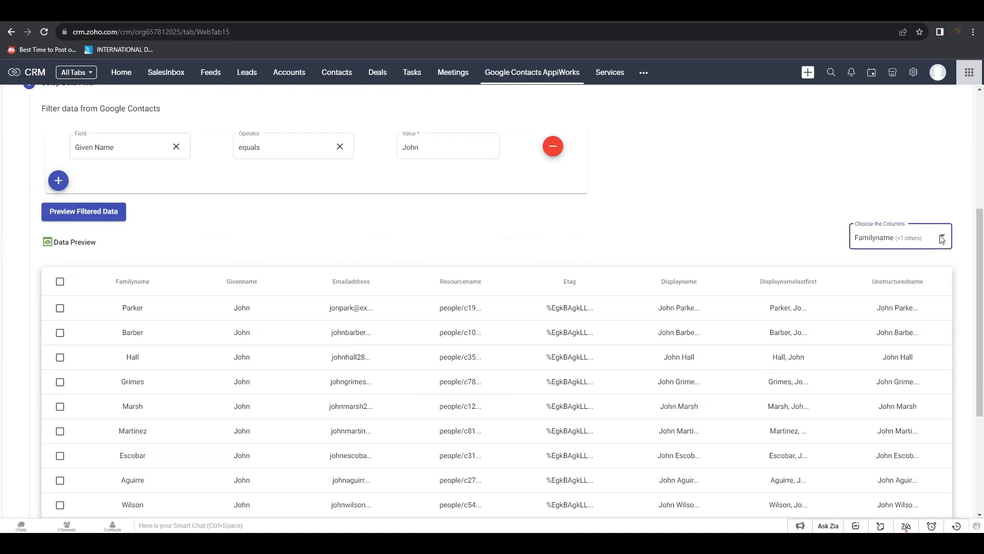
Hide the Resourcename, Etag, Displayname, Displaynamelastfirst and Unstructuredname columns in the data preview
{"action": "left_click", "coordinate": [942, 239]}
{"action": "left_click", "coordinate": [847, 238]}
{"action": "left_click", "coordinate": [849, 264]}
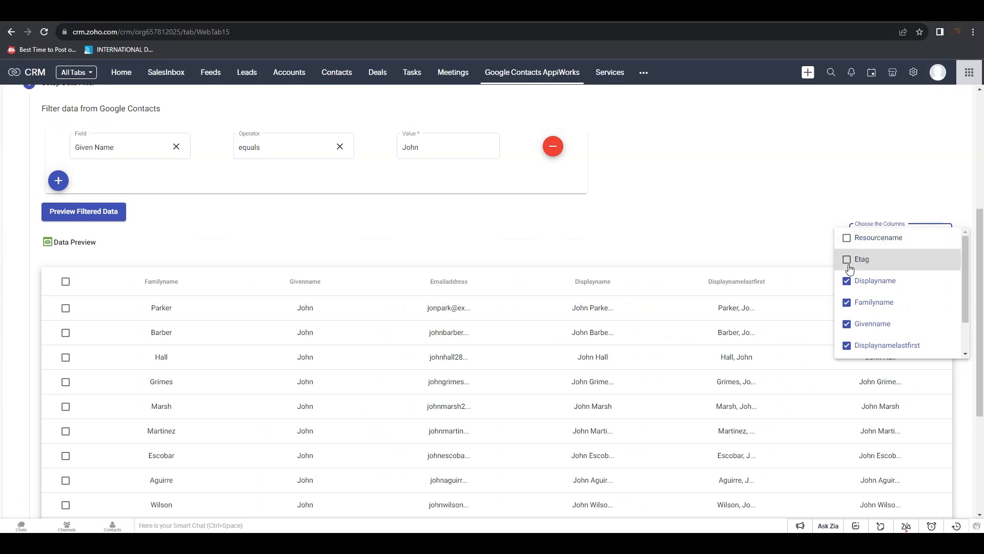
{"action": "left_click", "coordinate": [849, 282]}
{"action": "left_click", "coordinate": [846, 346]}
{"action": "scroll", "coordinate": [871, 343], "scroll_direction": "down", "scroll_amount": 1}
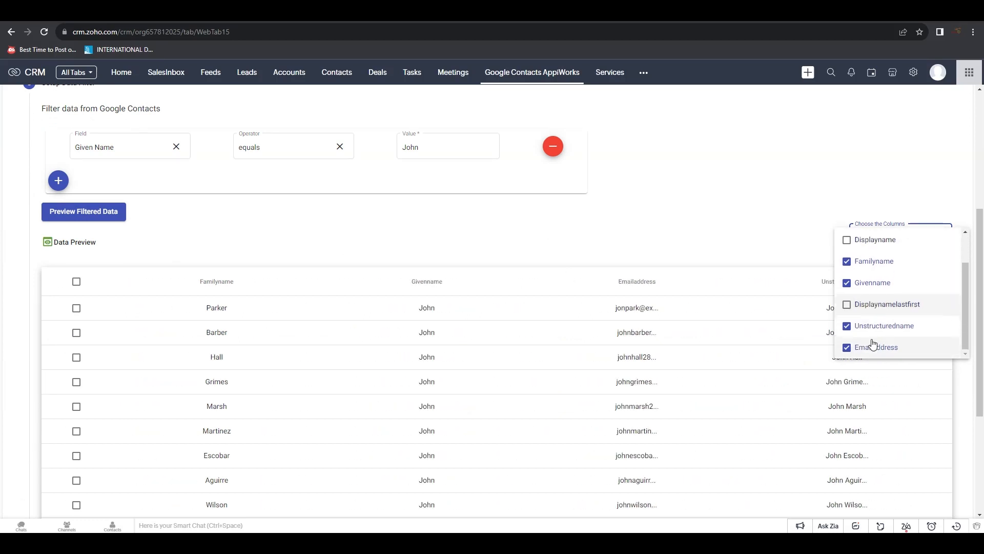
{"action": "left_click", "coordinate": [847, 325]}
{"action": "scroll", "coordinate": [769, 350], "scroll_direction": "down", "scroll_amount": 4}
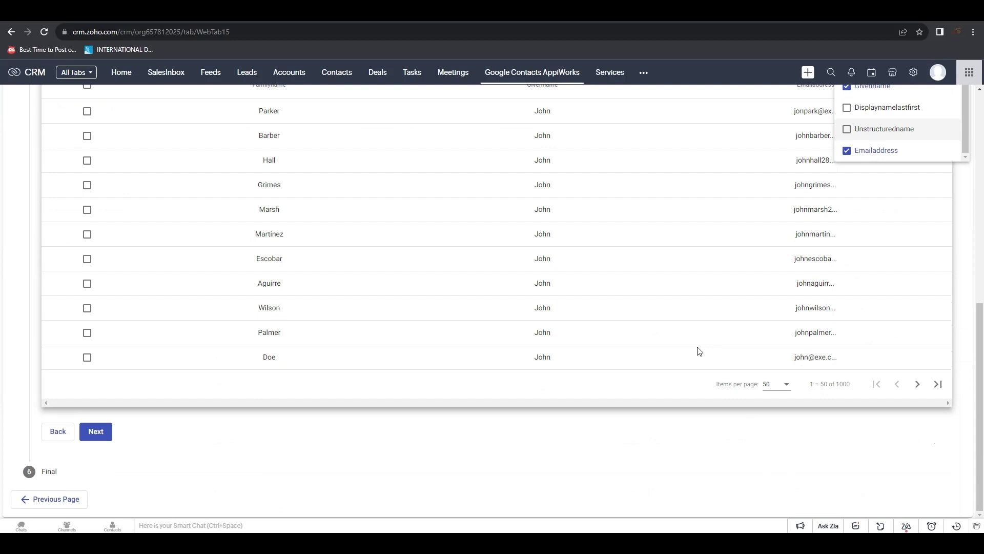
{"action": "left_click", "coordinate": [756, 427]}
{"action": "scroll", "coordinate": [369, 310], "scroll_direction": "up", "scroll_amount": 4}
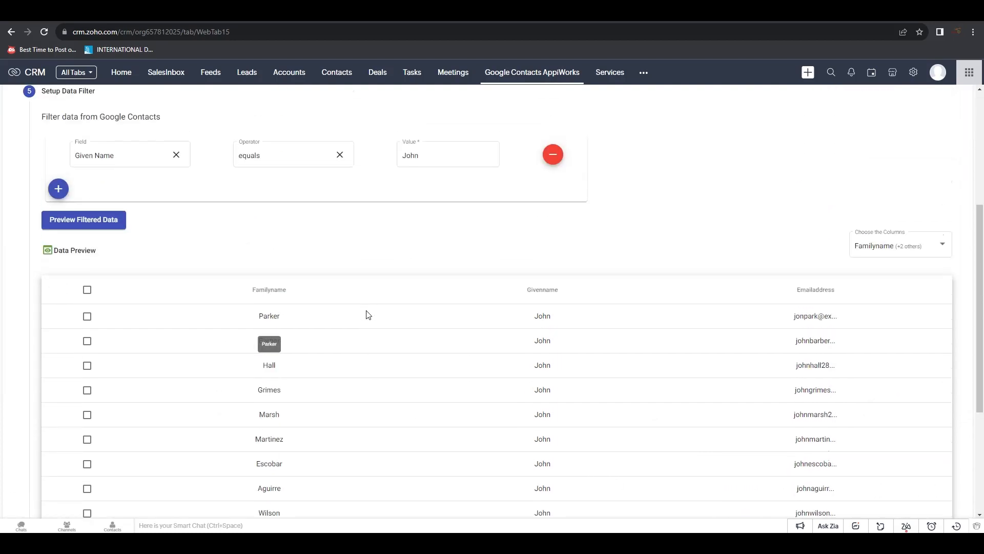
Select all the filtered records in the data preview
{"action": "scroll", "coordinate": [366, 317], "scroll_direction": "down", "scroll_amount": 2}
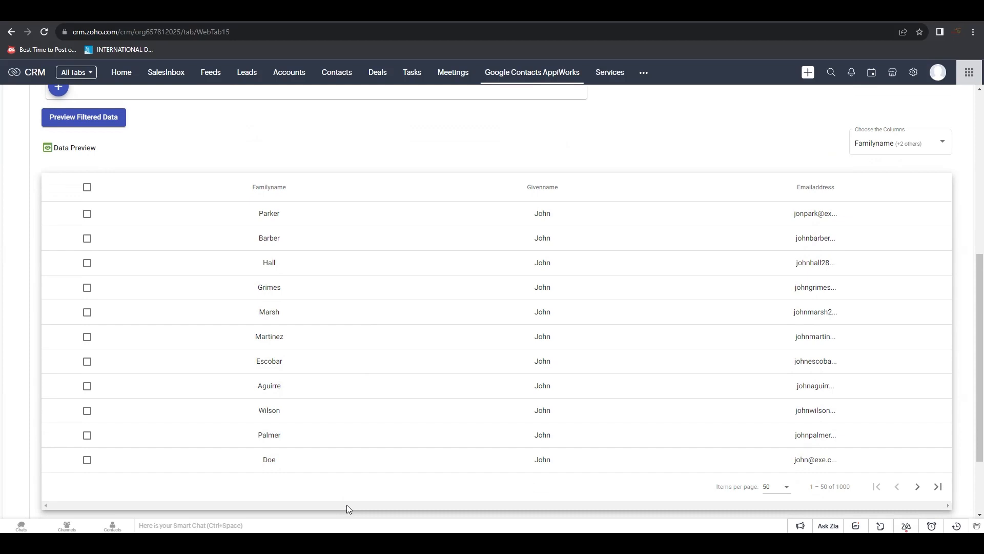
{"action": "left_click", "coordinate": [87, 213]}
{"action": "left_click", "coordinate": [86, 238]}
{"action": "left_click", "coordinate": [88, 189]}
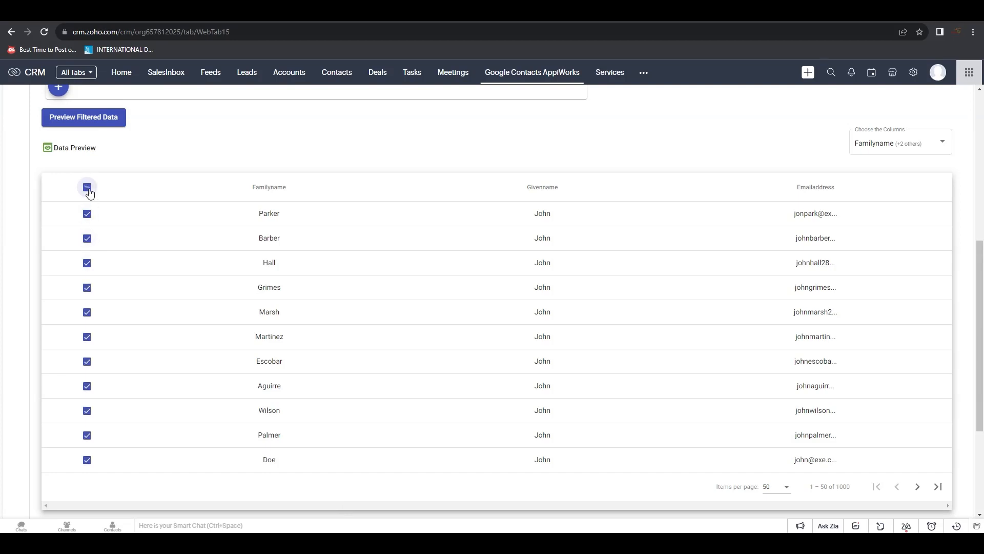
{"action": "left_click", "coordinate": [89, 190]}
{"action": "left_click", "coordinate": [88, 189]}
{"action": "scroll", "coordinate": [385, 323], "scroll_direction": "down", "scroll_amount": 3}
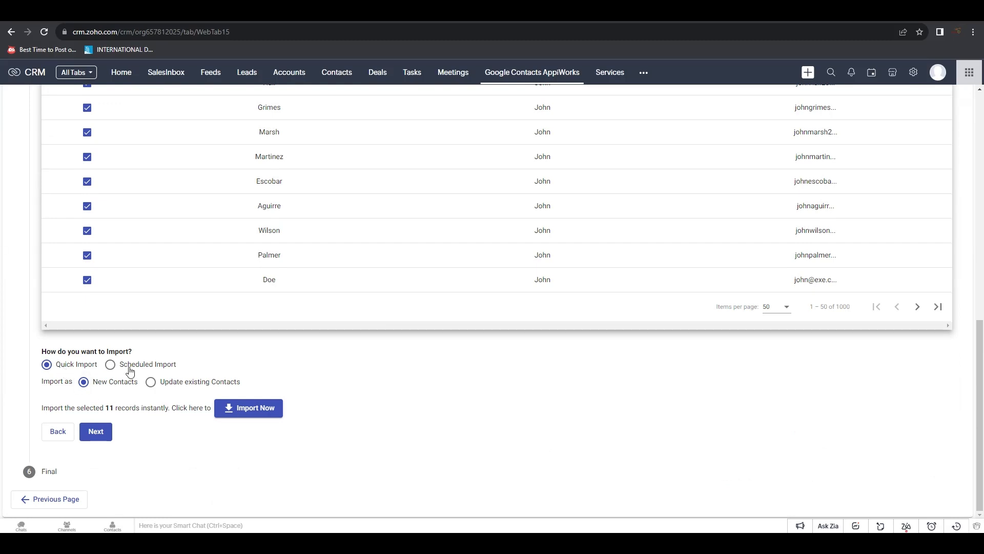
Run the quick import of the selected records as New Contacts, and save the service with activation enabled
{"action": "left_click", "coordinate": [258, 413]}
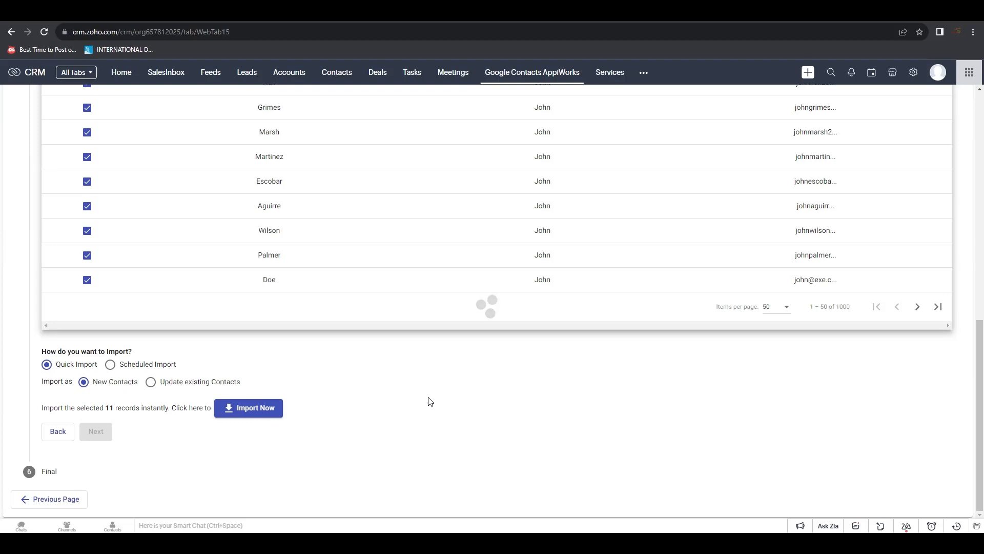
{"action": "scroll", "coordinate": [429, 401], "scroll_direction": "down", "scroll_amount": 1}
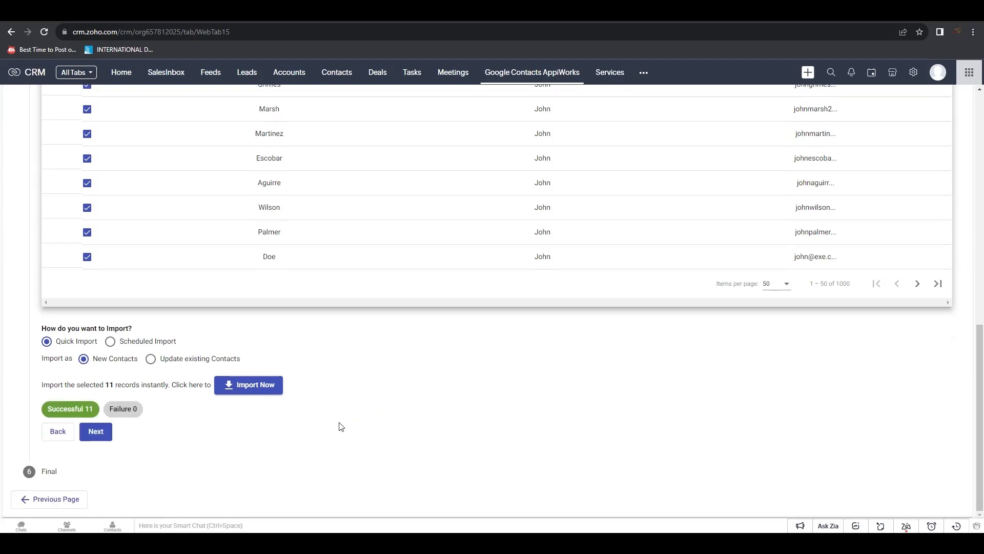
{"action": "left_click", "coordinate": [105, 438]}
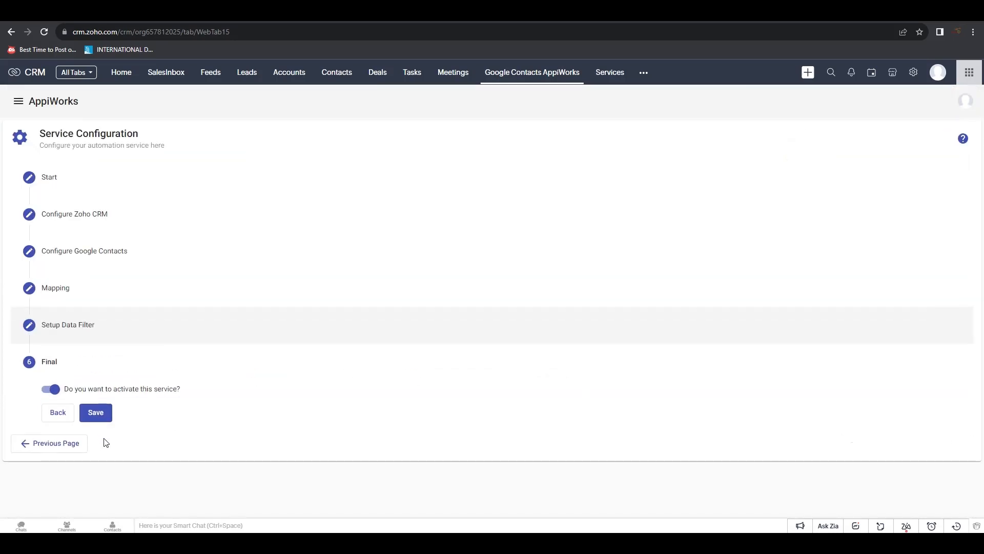
{"action": "left_click", "coordinate": [98, 417]}
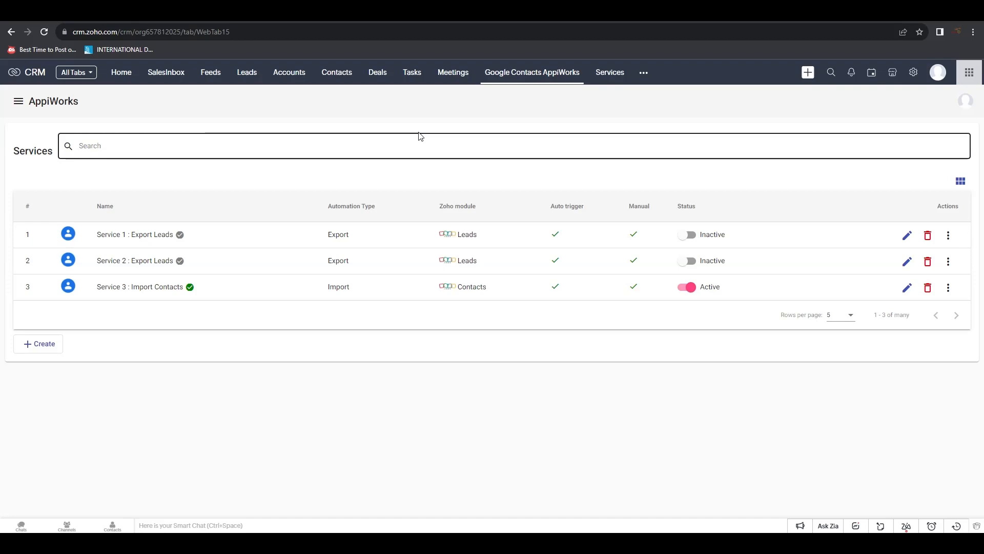
Refresh the list in the Contacts module to check the imported records, and mark the first two imported contacts
{"action": "left_click", "coordinate": [336, 72]}
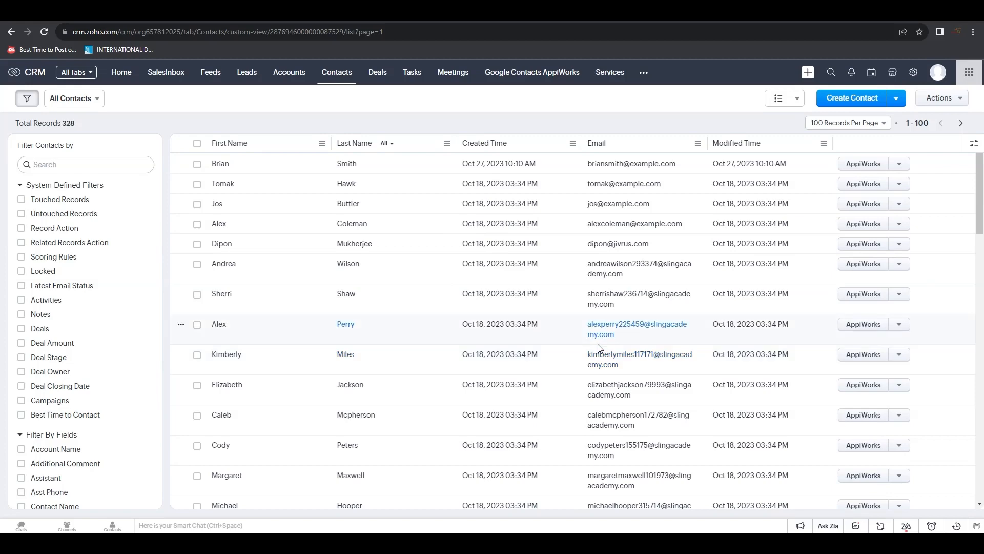
{"action": "scroll", "coordinate": [599, 349], "scroll_direction": "down", "scroll_amount": 5}
{"action": "scroll", "coordinate": [599, 348], "scroll_direction": "up", "scroll_amount": 5}
{"action": "left_click", "coordinate": [131, 100]}
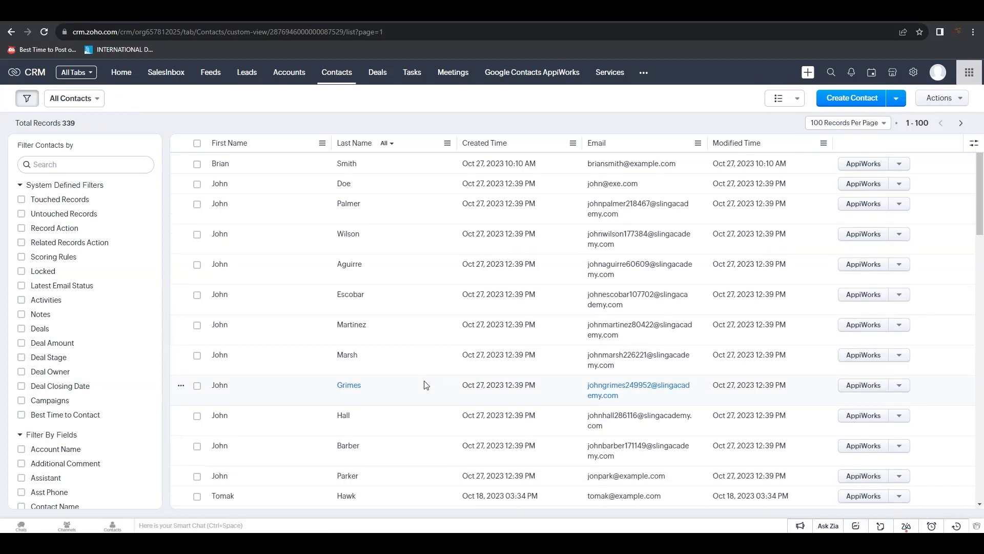
{"action": "left_click", "coordinate": [197, 185]}
{"action": "left_click", "coordinate": [198, 206]}
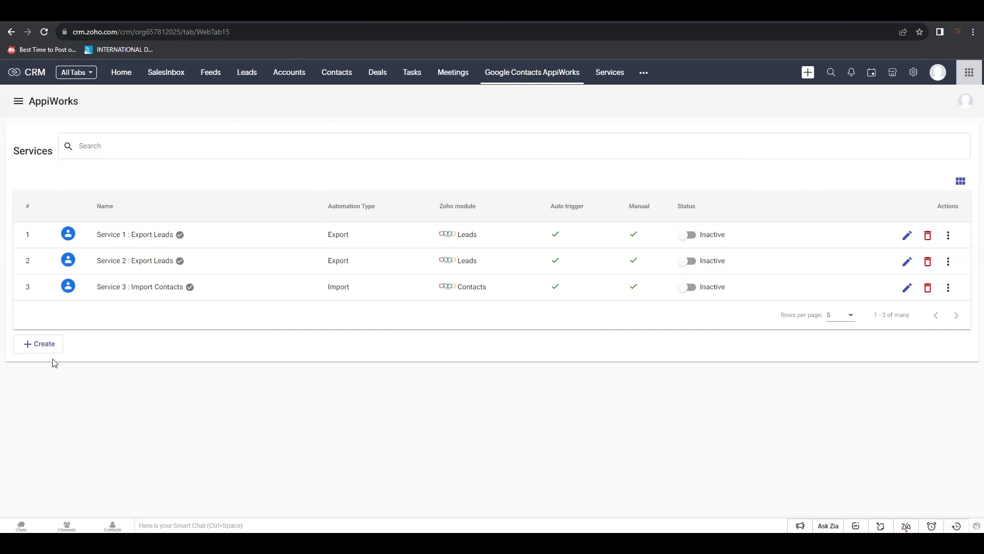
Create a fresh AppiWorks service and name it "Service 4 : Scheduled Import"
{"action": "left_click", "coordinate": [49, 346]}
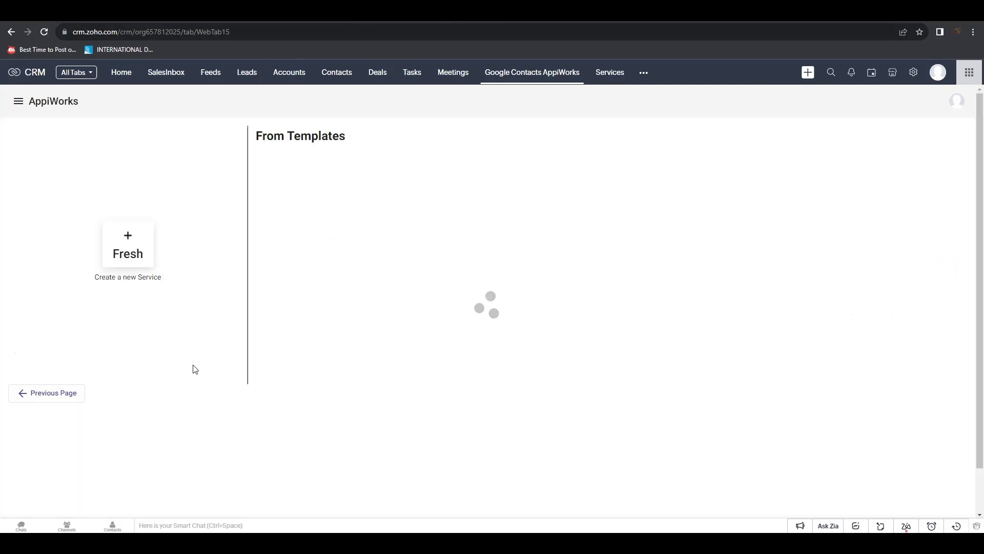
{"action": "left_click", "coordinate": [131, 241]}
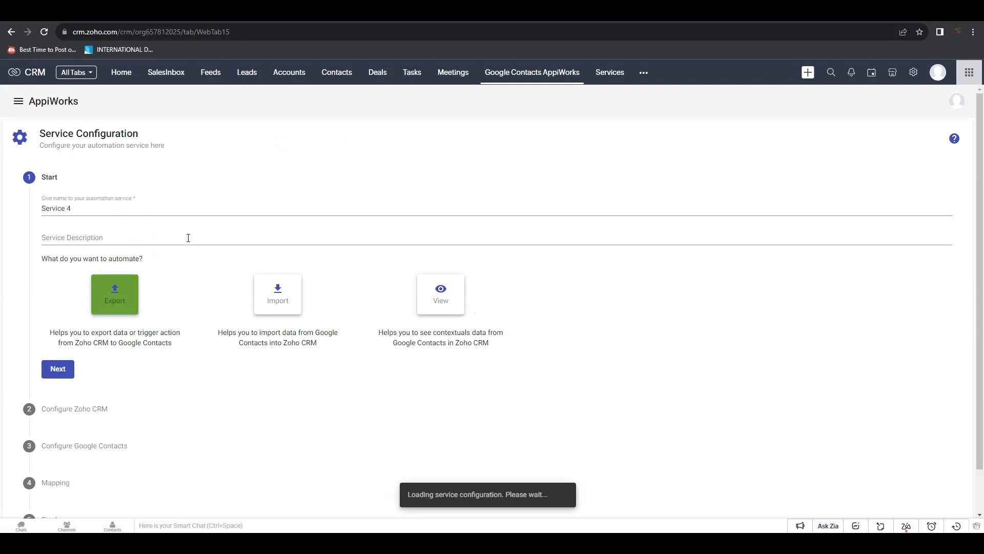
{"action": "left_click", "coordinate": [146, 209]}
{"action": "type", "text": ": Sc"}
{"action": "type", "text": "heduled Import"}
Describe the service as "Import Contacts from Google contacts at a specific time" and set its automation type to Import
{"action": "left_click", "coordinate": [118, 237]}
{"action": "type", "text": "Import from"}
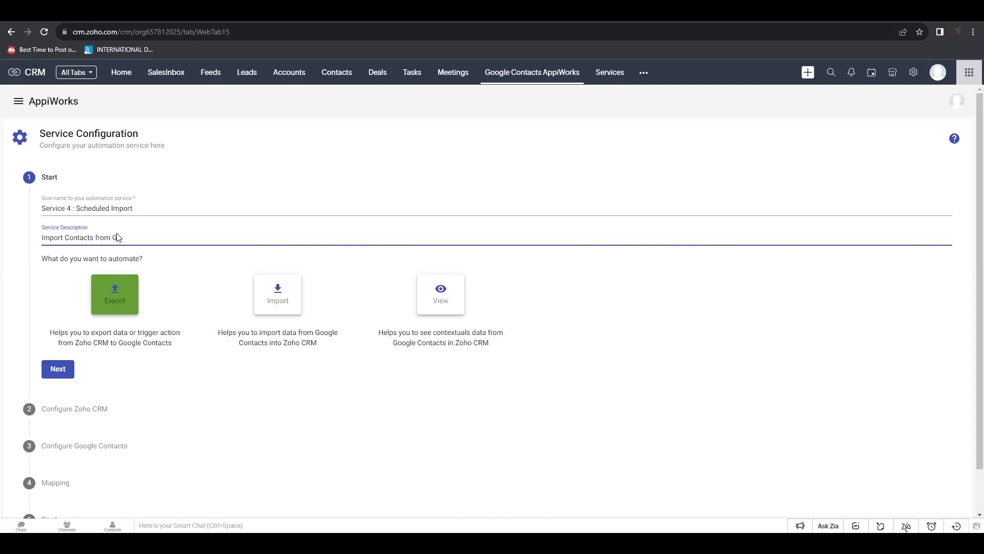
{"action": "type", "text": "contacts at a specific time"}
{"action": "left_click", "coordinate": [279, 288]}
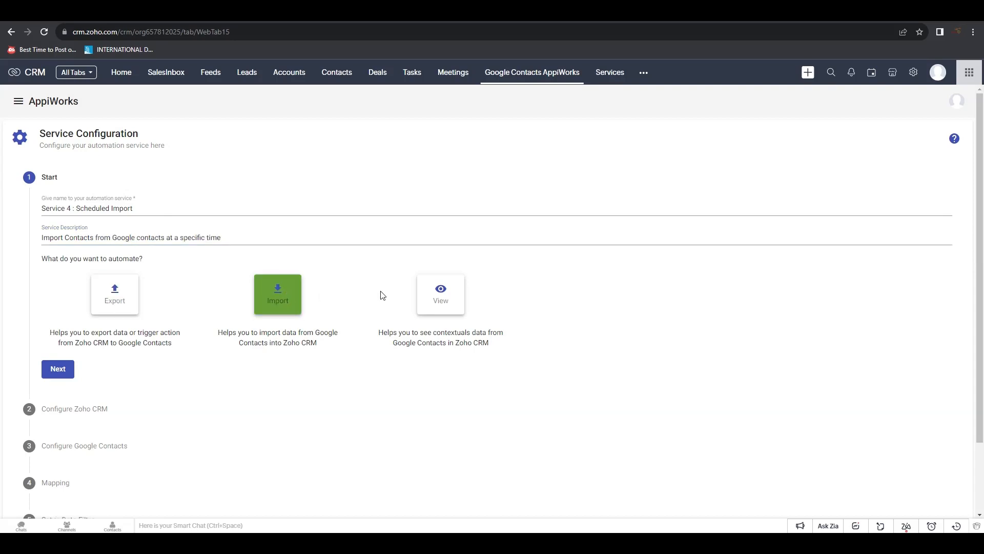
{"action": "left_click", "coordinate": [60, 371]}
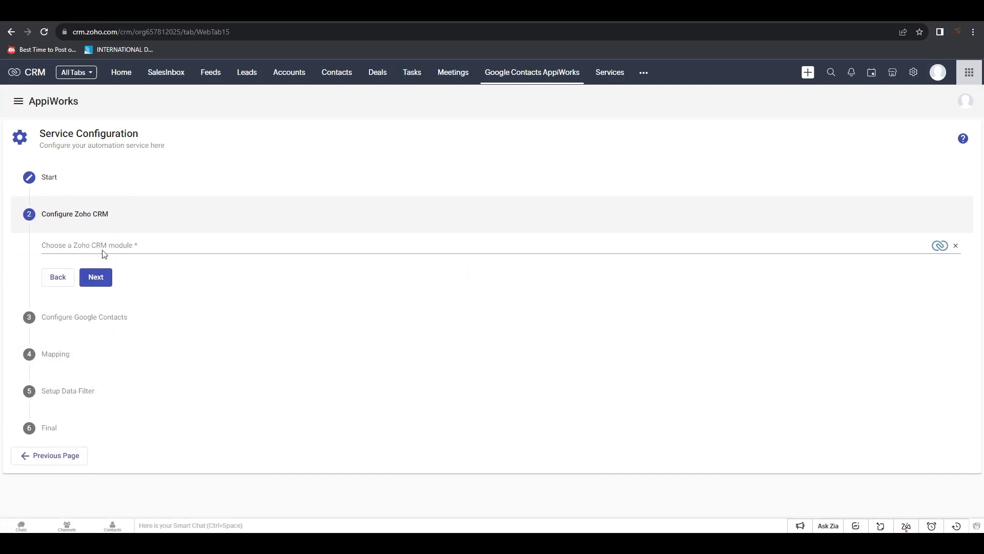
Set Contacts as the service's Zoho CRM module and continue to the Google Contacts configuration
{"action": "left_click", "coordinate": [105, 245]}
{"action": "scroll", "coordinate": [149, 347], "scroll_direction": "down", "scroll_amount": 2}
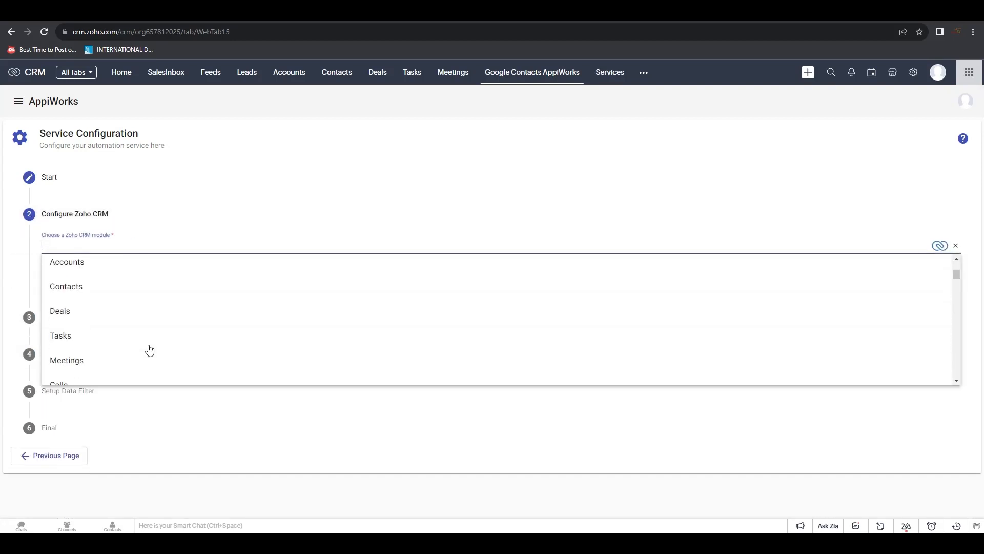
{"action": "left_click", "coordinate": [138, 289]}
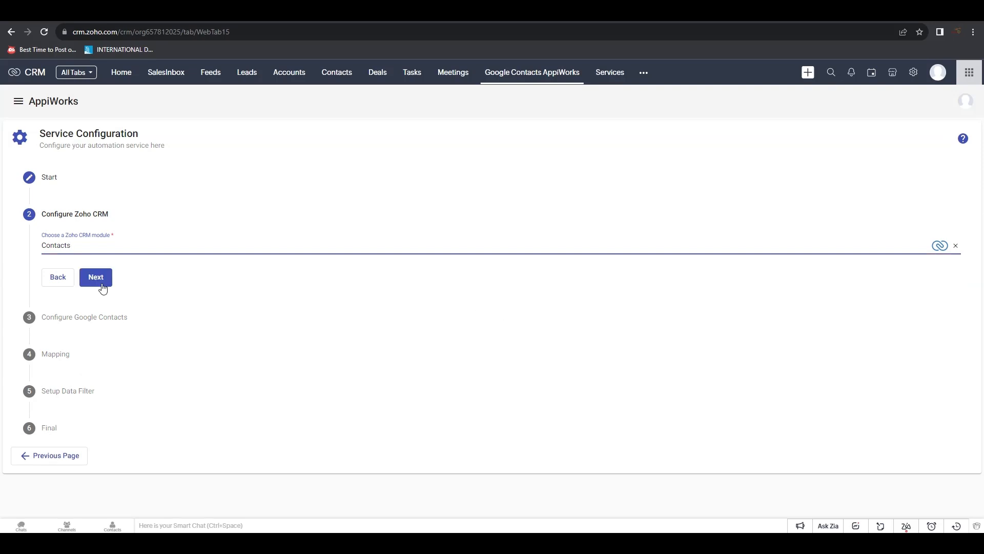
{"action": "left_click", "coordinate": [103, 284]}
Configure Google Contacts with Connection 5 and the contact object, and continue to the field mapping
{"action": "left_click", "coordinate": [105, 304]}
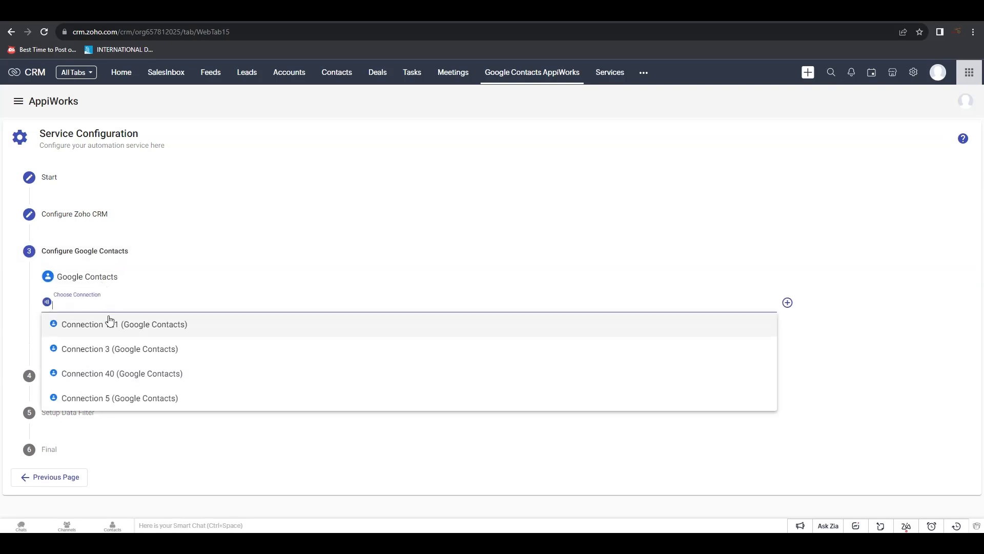
{"action": "left_click", "coordinate": [141, 399]}
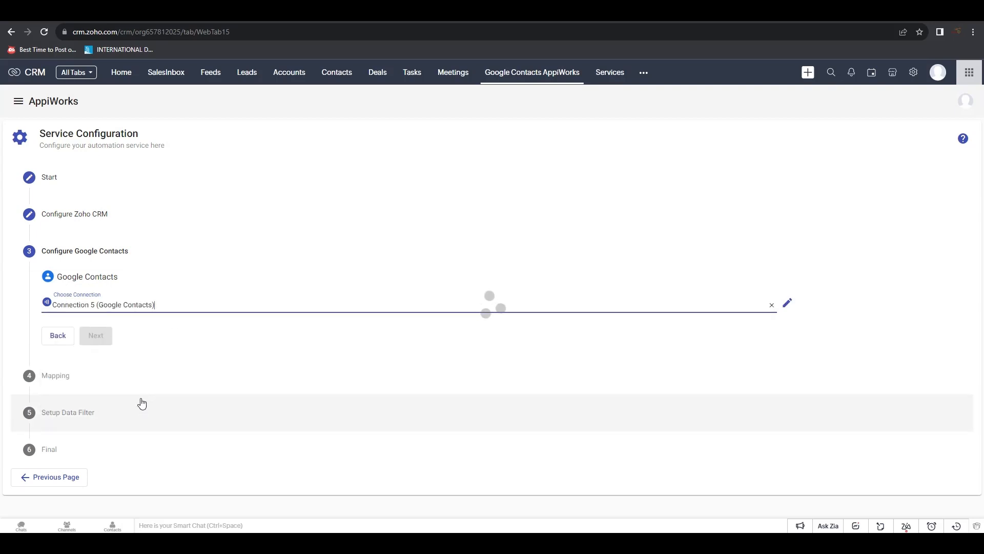
{"action": "left_click", "coordinate": [138, 334]}
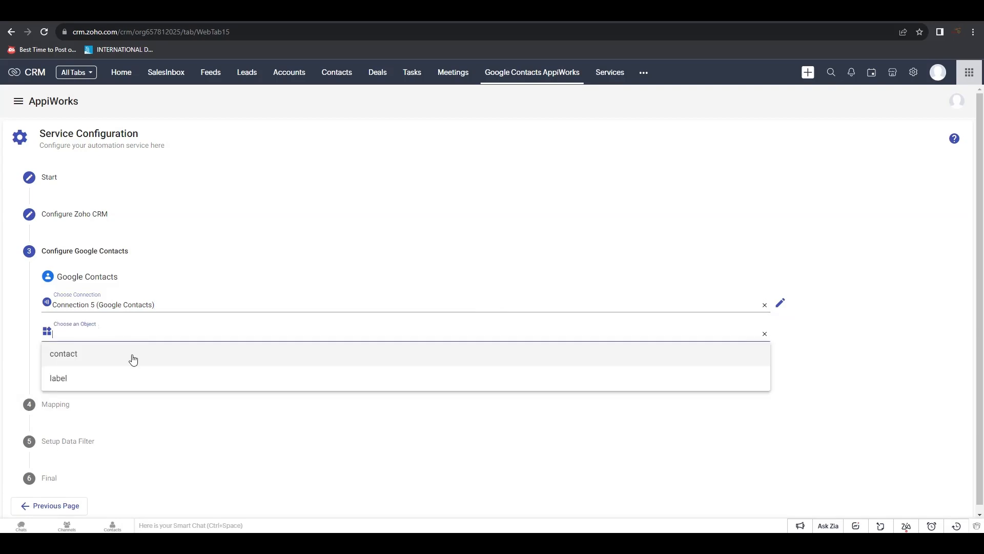
{"action": "left_click", "coordinate": [132, 358]}
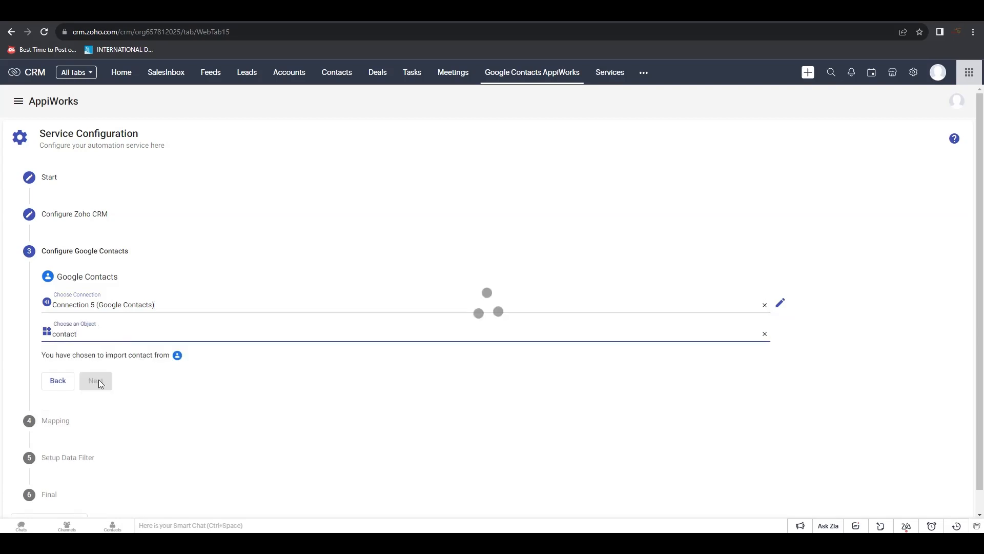
{"action": "left_click", "coordinate": [99, 379]}
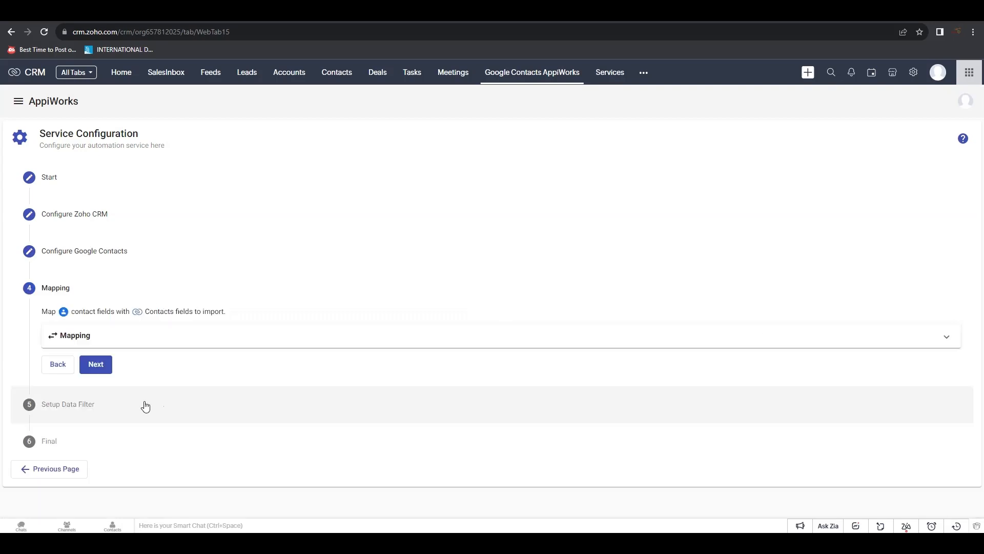
Add a mapping from the Zoho CRM First Name field to the Google Contacts source field Given Name
{"action": "left_click", "coordinate": [117, 341]}
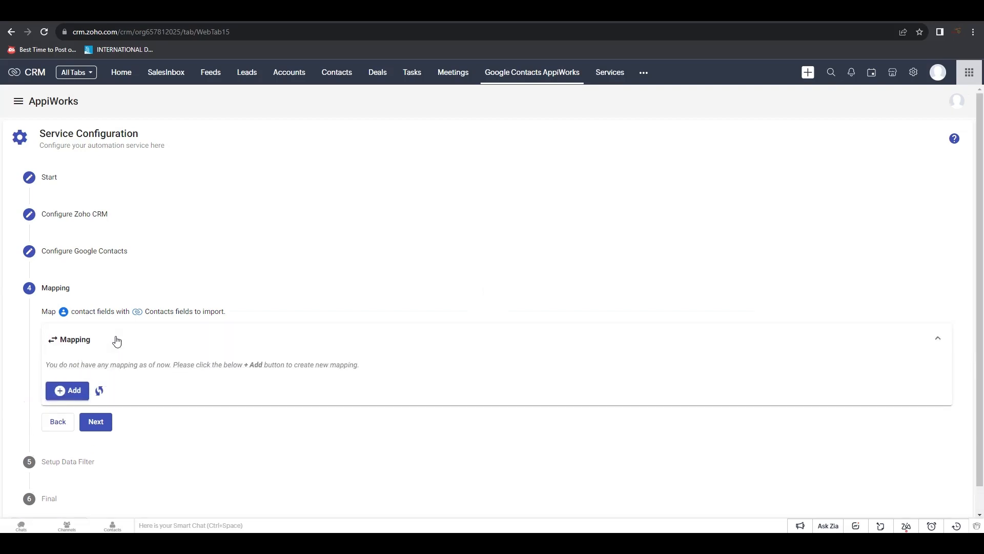
{"action": "left_click", "coordinate": [67, 391]}
{"action": "left_click", "coordinate": [307, 388]}
{"action": "scroll", "coordinate": [530, 237], "scroll_direction": "down", "scroll_amount": 1}
{"action": "scroll", "coordinate": [530, 238], "scroll_direction": "down", "scroll_amount": 2}
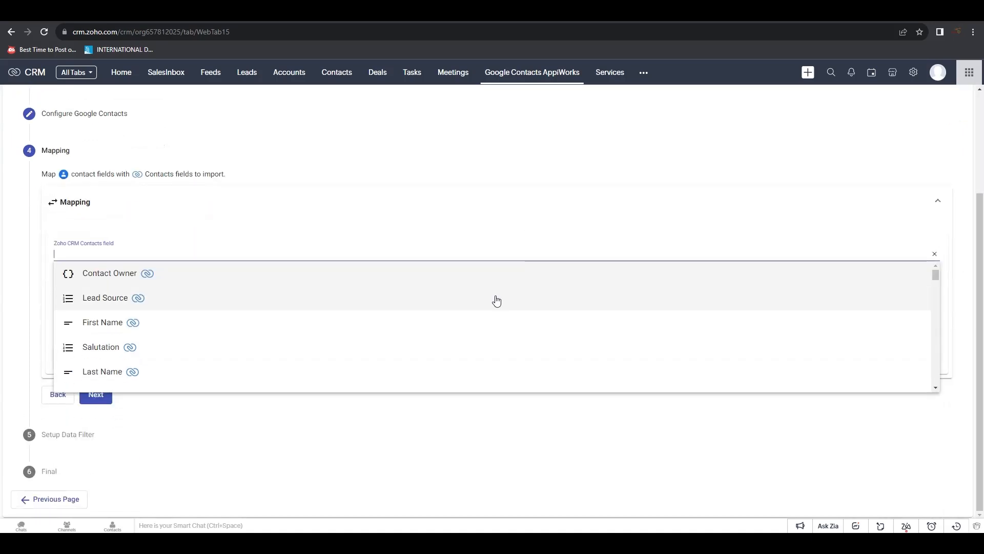
{"action": "left_click", "coordinate": [165, 325]}
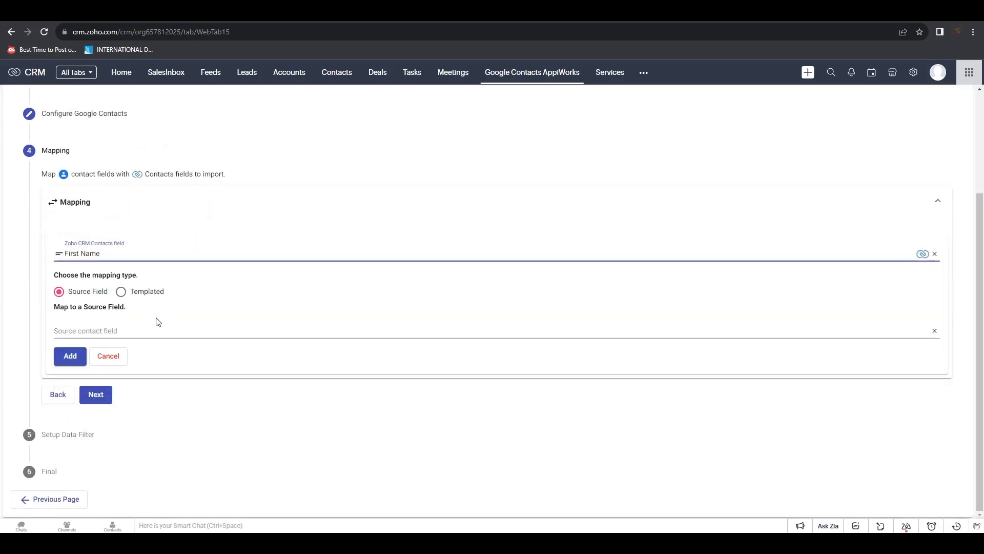
{"action": "left_click", "coordinate": [107, 331]}
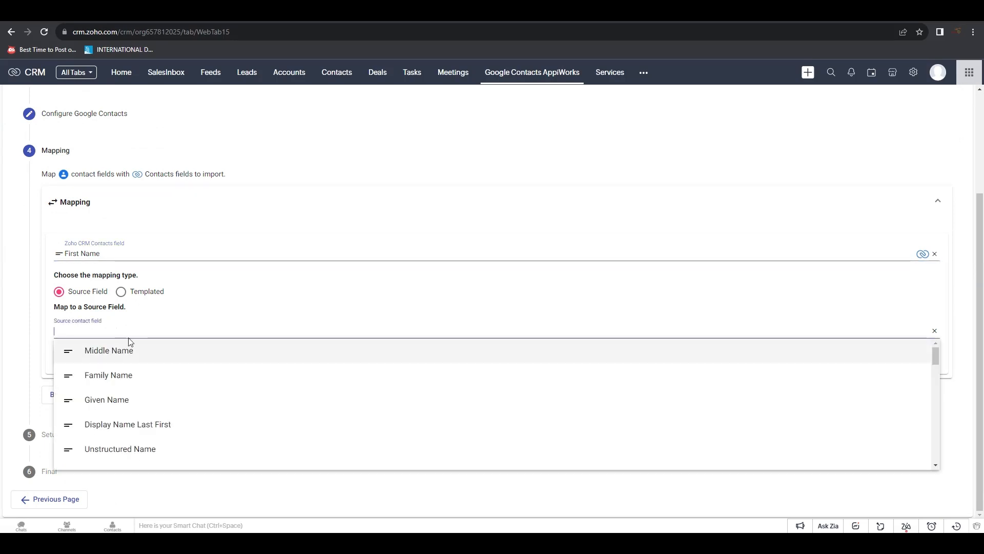
{"action": "left_click", "coordinate": [142, 398]}
{"action": "left_click", "coordinate": [70, 355]}
Add a mapping from the Zoho CRM Last Name field to the source field Family Name
{"action": "left_click", "coordinate": [80, 283]}
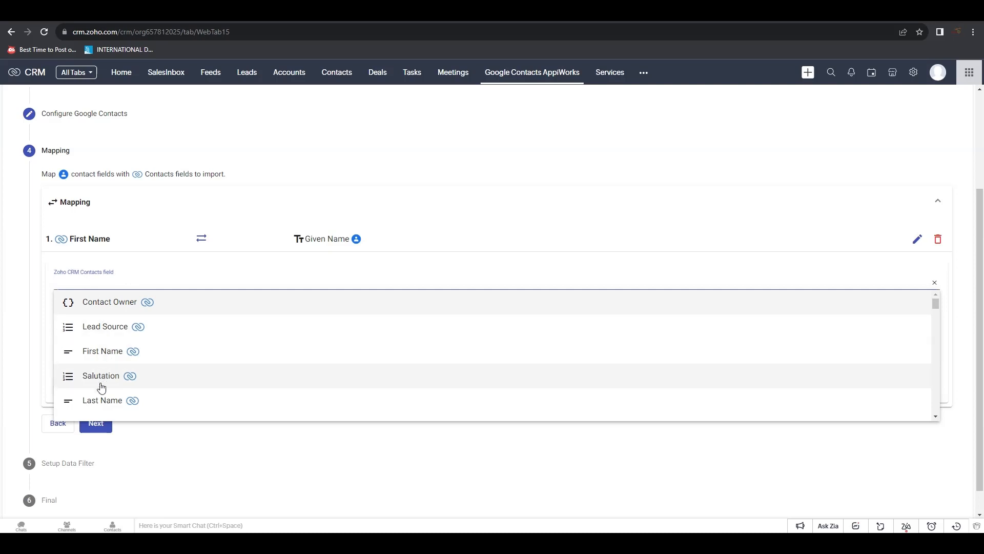
{"action": "left_click", "coordinate": [99, 401]}
{"action": "left_click", "coordinate": [95, 361]}
{"action": "left_click", "coordinate": [86, 402]}
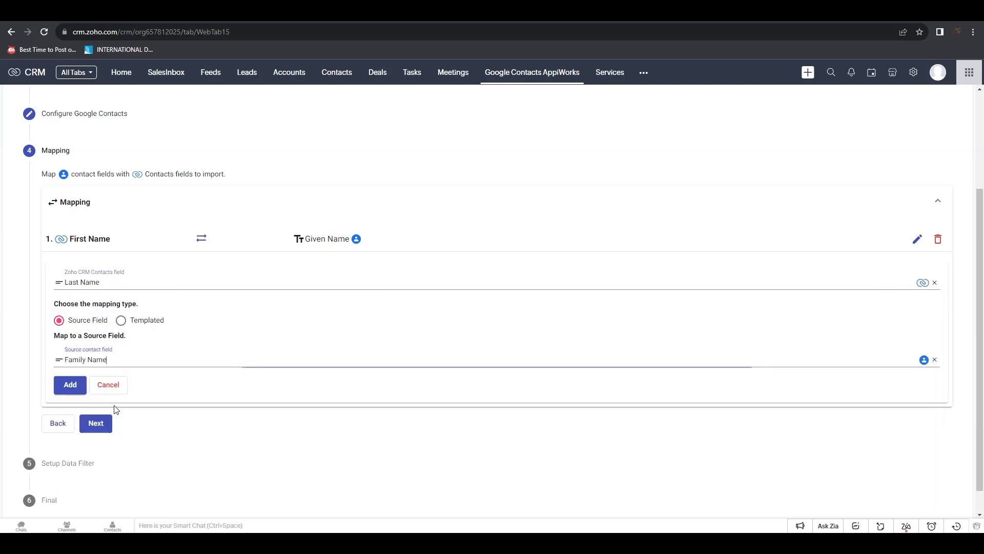
{"action": "left_click", "coordinate": [70, 384]}
Add a mapping from the Zoho CRM Email field to the source field Email Address
{"action": "left_click", "coordinate": [101, 310]}
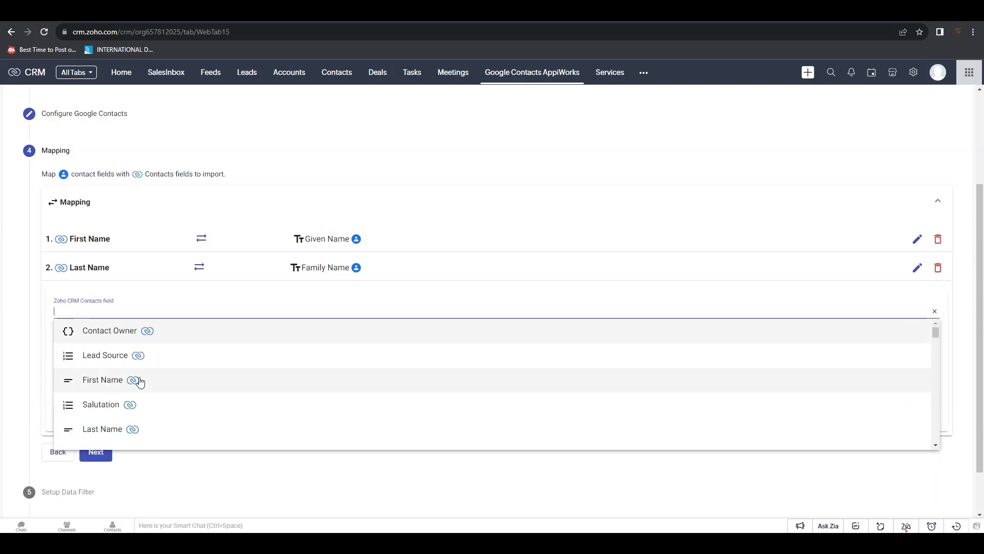
{"action": "scroll", "coordinate": [138, 379], "scroll_direction": "down", "scroll_amount": 1}
{"action": "scroll", "coordinate": [111, 430], "scroll_direction": "down", "scroll_amount": 2}
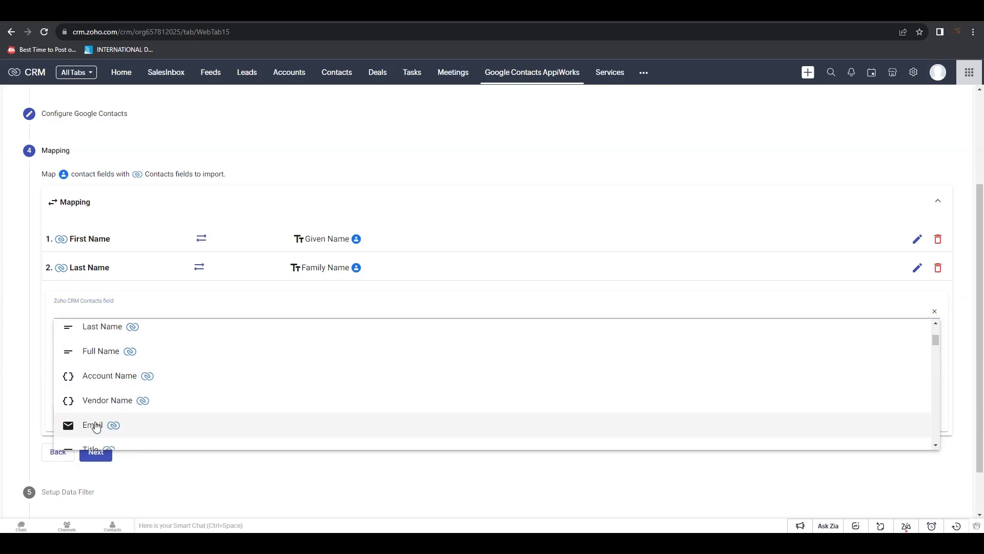
{"action": "left_click", "coordinate": [125, 422]}
{"action": "scroll", "coordinate": [127, 420], "scroll_direction": "down", "scroll_amount": 2}
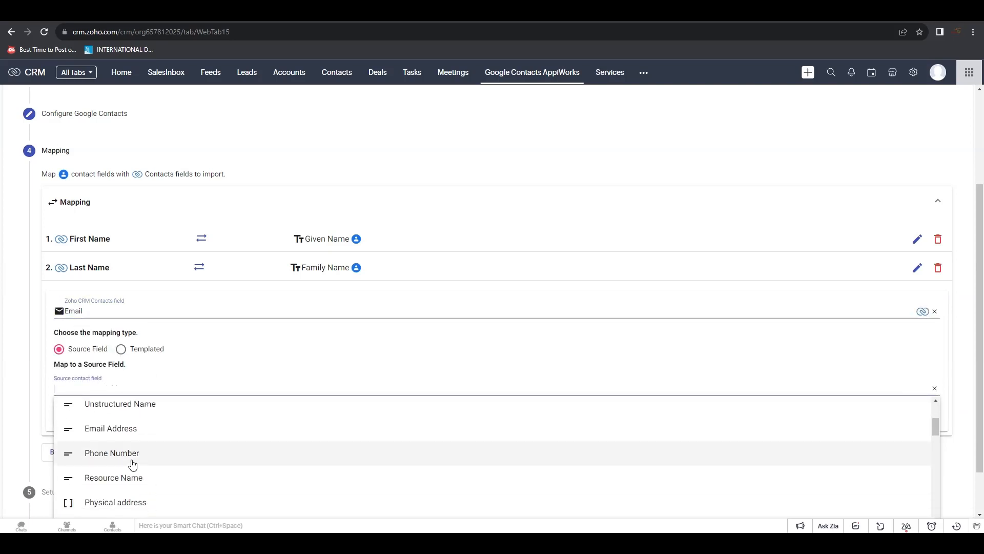
{"action": "left_click", "coordinate": [103, 429]}
{"action": "left_click", "coordinate": [71, 413]}
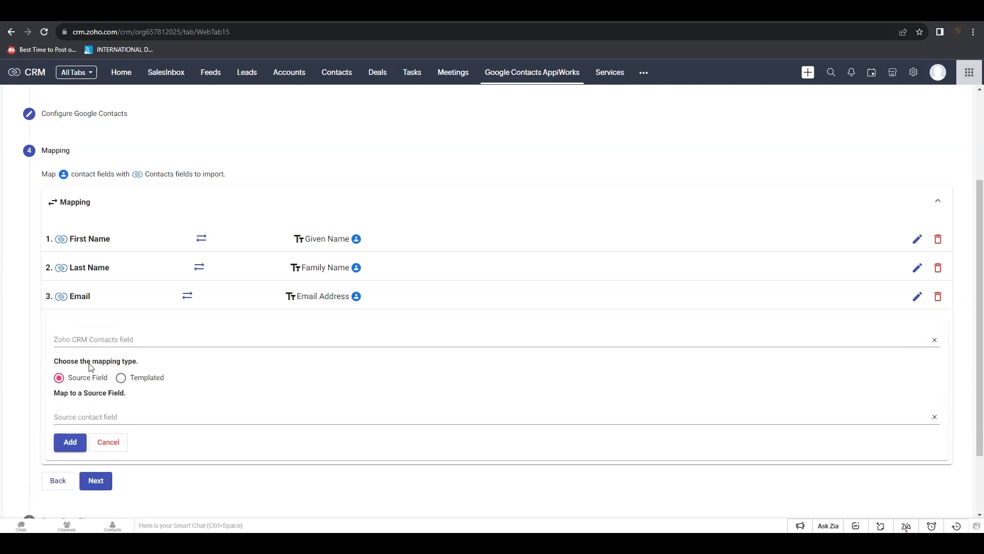
Add a mapping from the Zoho CRM Phone field to the source field Phone Number, and continue to the data filter setup
{"action": "left_click", "coordinate": [98, 339]}
{"action": "scroll", "coordinate": [128, 445], "scroll_direction": "down", "scroll_amount": 3}
{"action": "scroll", "coordinate": [128, 444], "scroll_direction": "down", "scroll_amount": 5}
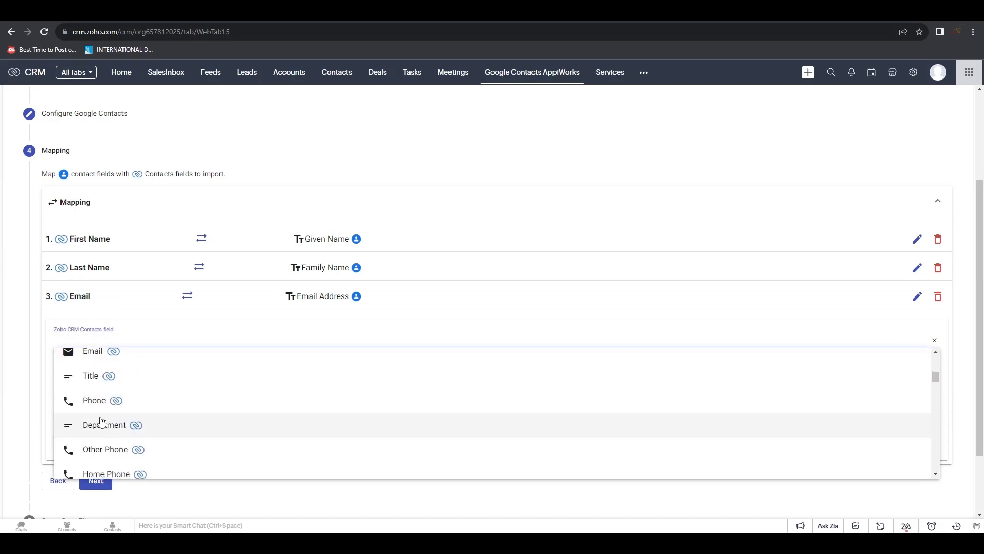
{"action": "left_click", "coordinate": [102, 402]}
{"action": "left_click", "coordinate": [98, 415]}
{"action": "scroll", "coordinate": [138, 426], "scroll_direction": "down", "scroll_amount": 4}
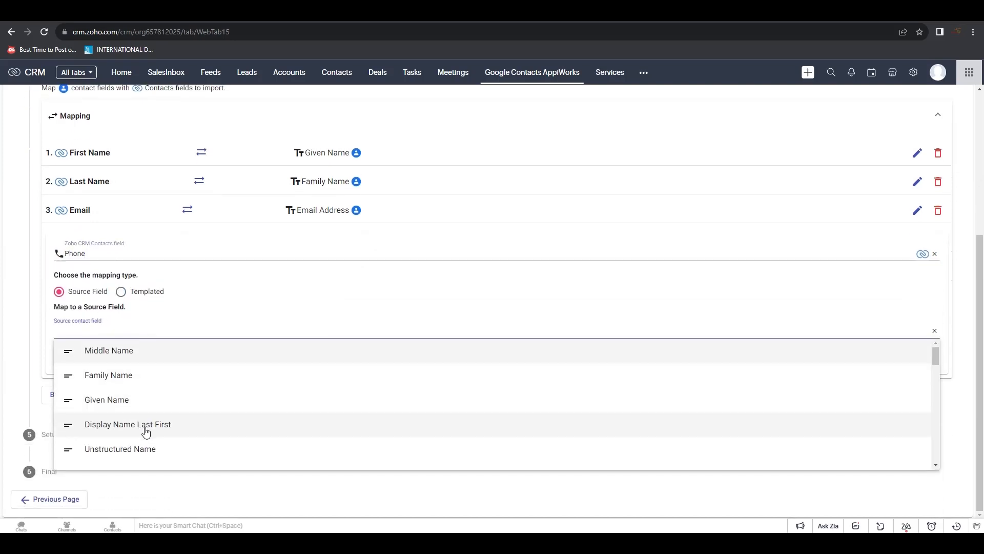
{"action": "left_click", "coordinate": [120, 396]}
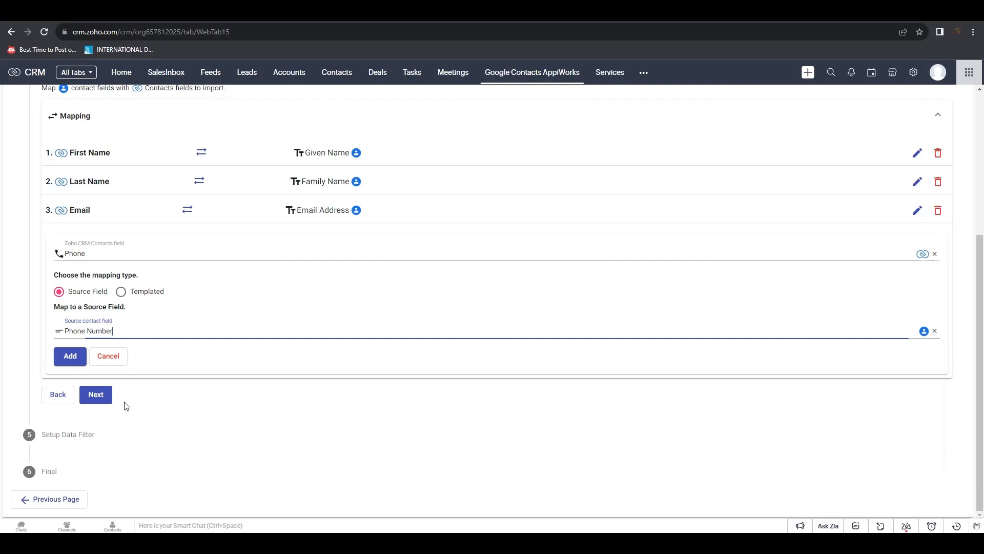
{"action": "left_click", "coordinate": [70, 365]}
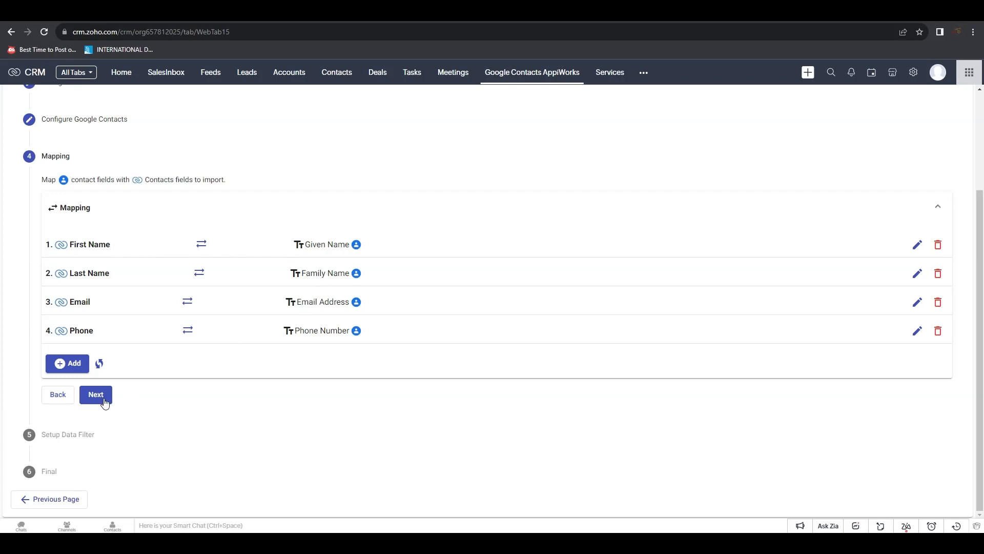
{"action": "left_click", "coordinate": [99, 398]}
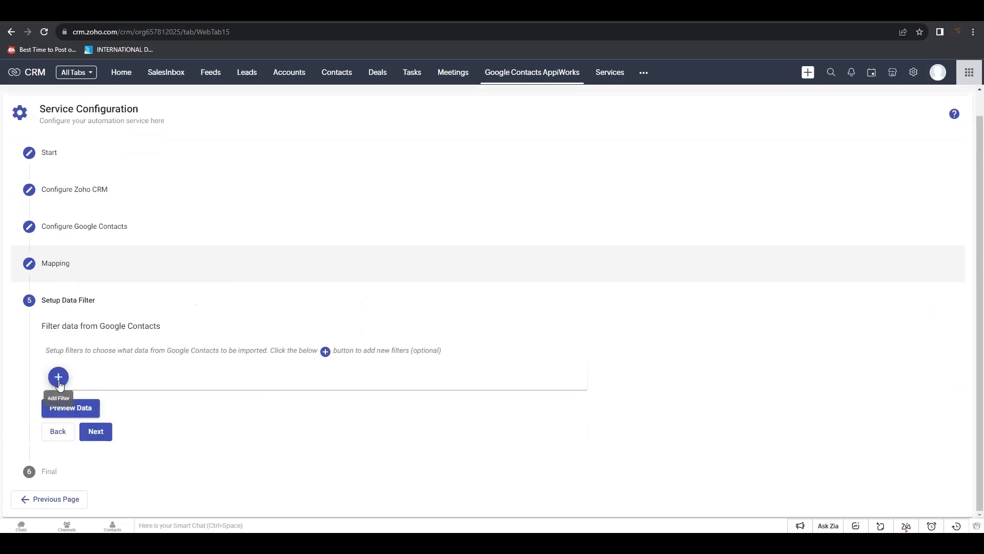
Preview the Google Contacts data without filters and select all the listed records
{"action": "left_click", "coordinate": [66, 410]}
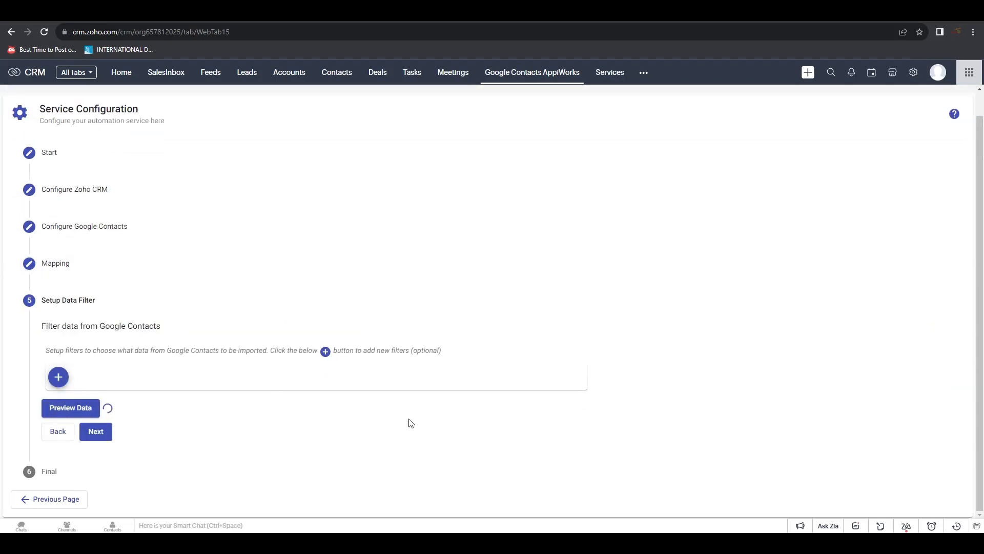
{"action": "scroll", "coordinate": [410, 423], "scroll_direction": "down", "scroll_amount": 5}
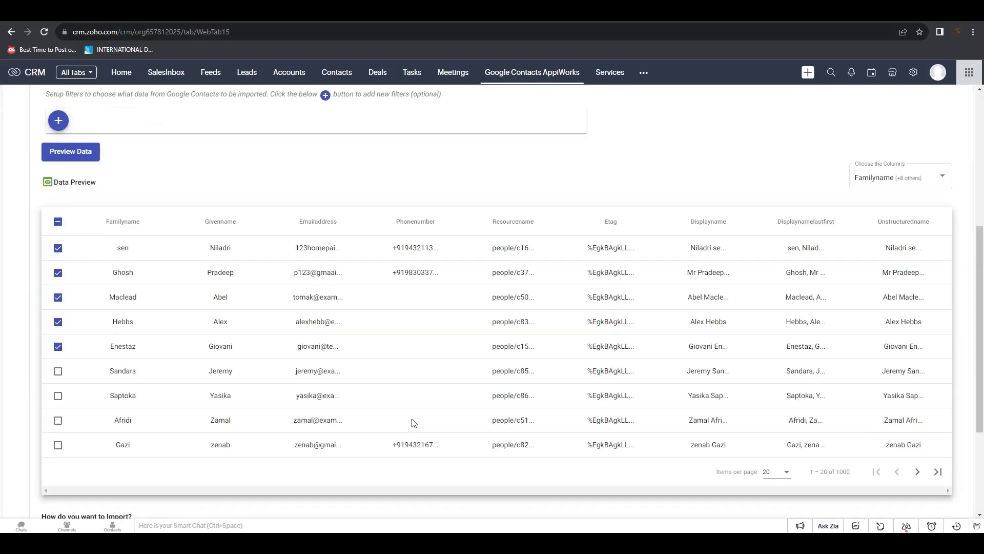
{"action": "left_click", "coordinate": [58, 223]}
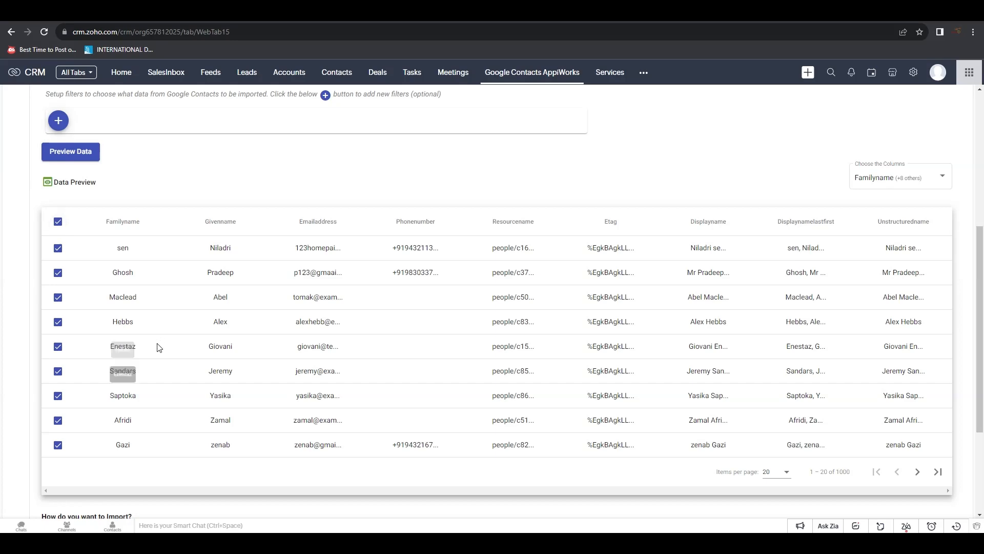
Set the import method to Scheduled Import and continue to the scheduler
{"action": "scroll", "coordinate": [158, 360], "scroll_direction": "up", "scroll_amount": 1}
{"action": "scroll", "coordinate": [110, 322], "scroll_direction": "down", "scroll_amount": 4}
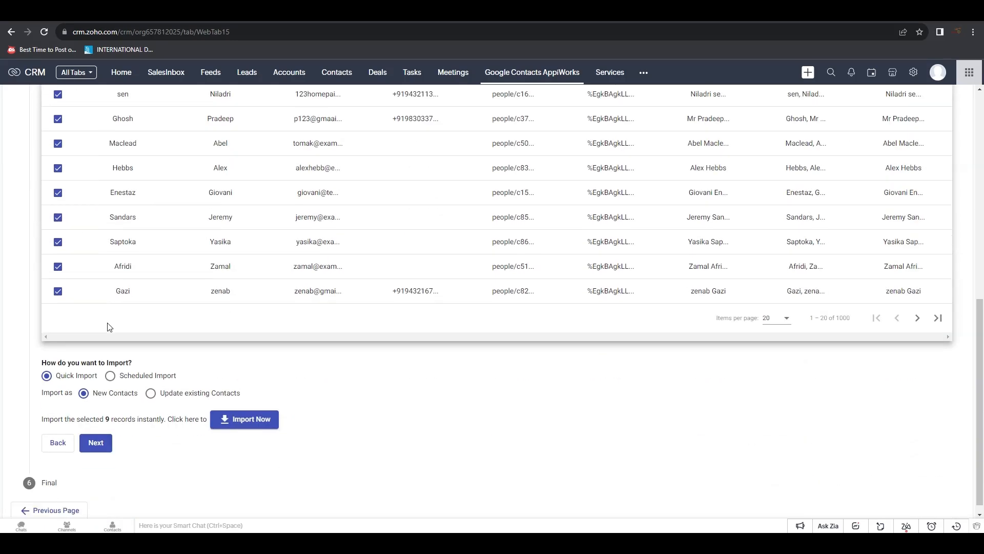
{"action": "left_click", "coordinate": [109, 376]}
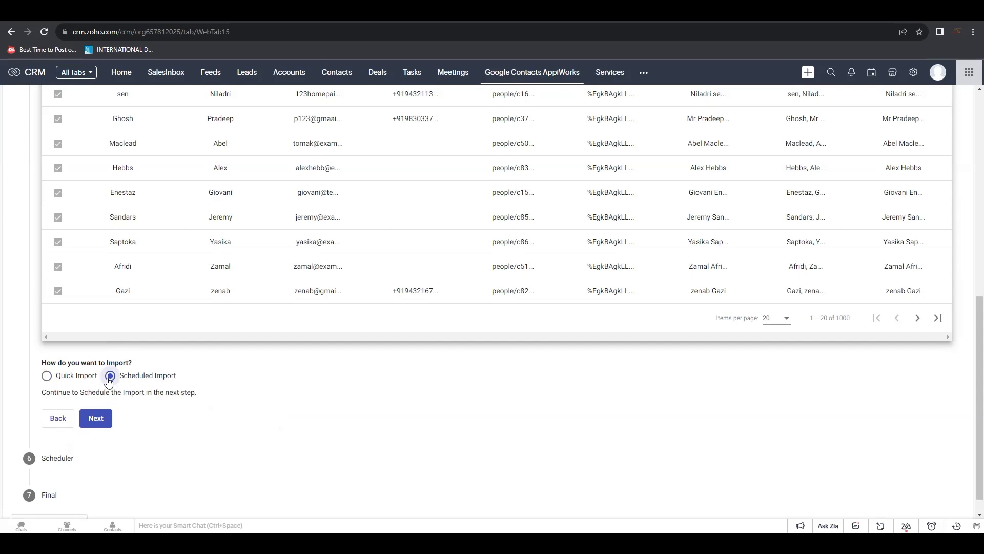
{"action": "left_click", "coordinate": [94, 354]}
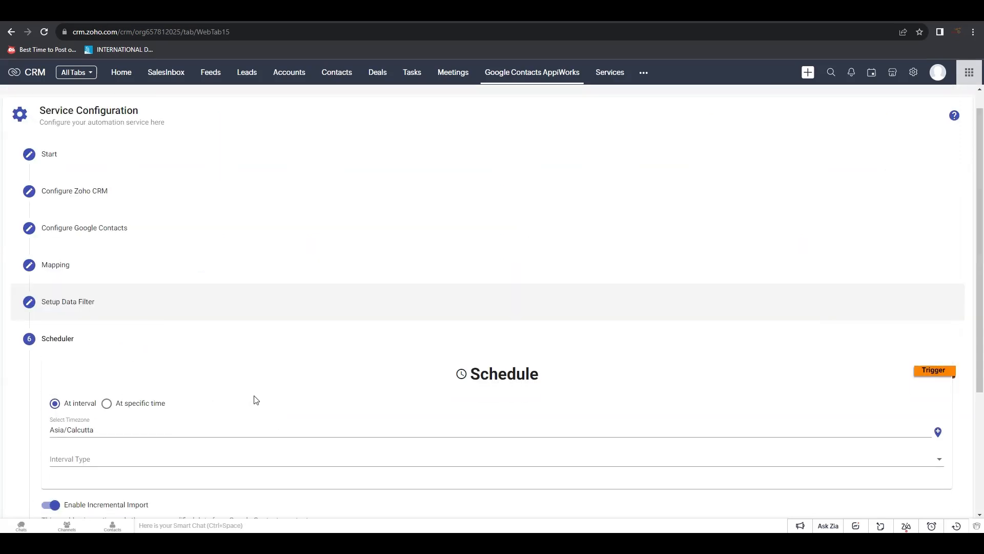
Schedule the import at a specific time, on 10/27/2023 at 12:47, in the Asia/Calcutta timezone
{"action": "scroll", "coordinate": [255, 399], "scroll_direction": "down", "scroll_amount": 3}
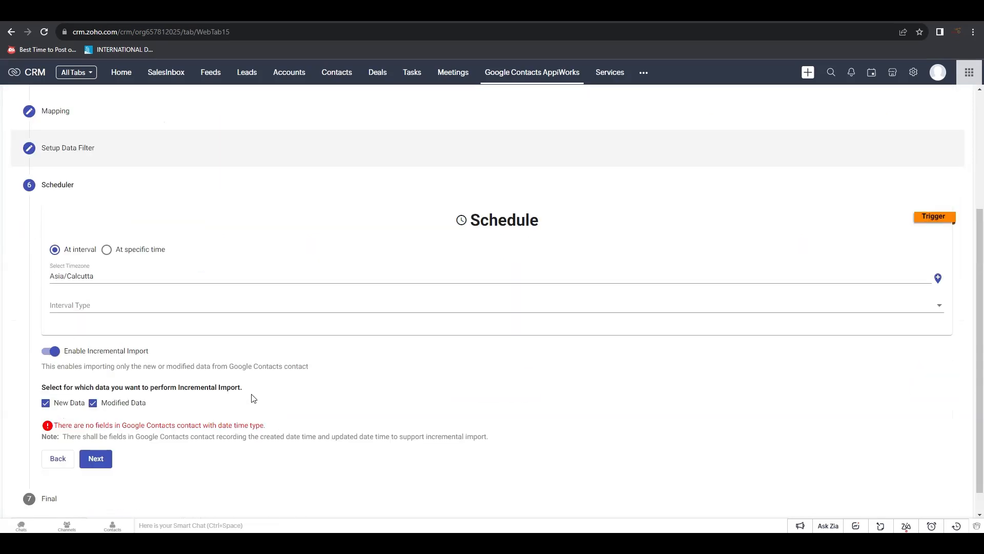
{"action": "left_click", "coordinate": [89, 309]}
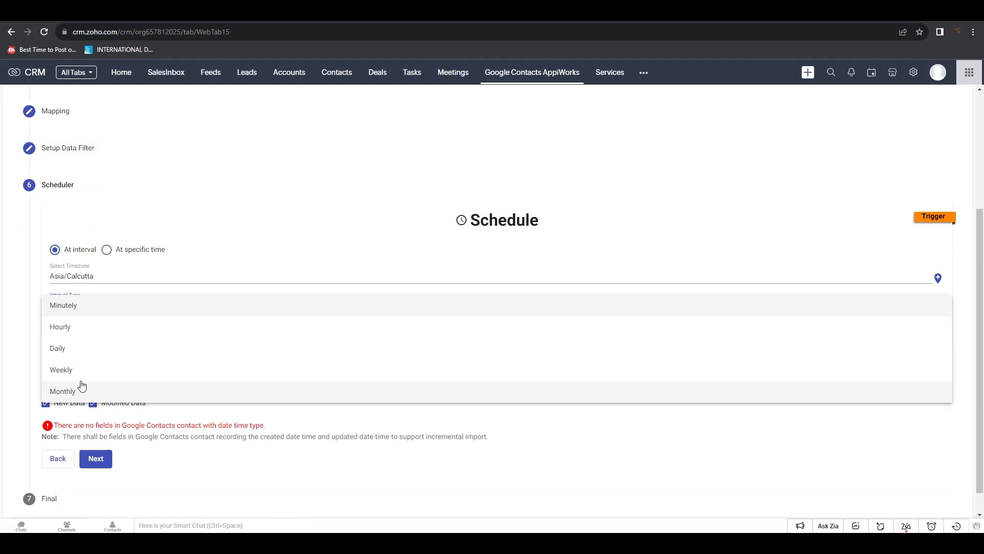
{"action": "left_click", "coordinate": [82, 352]}
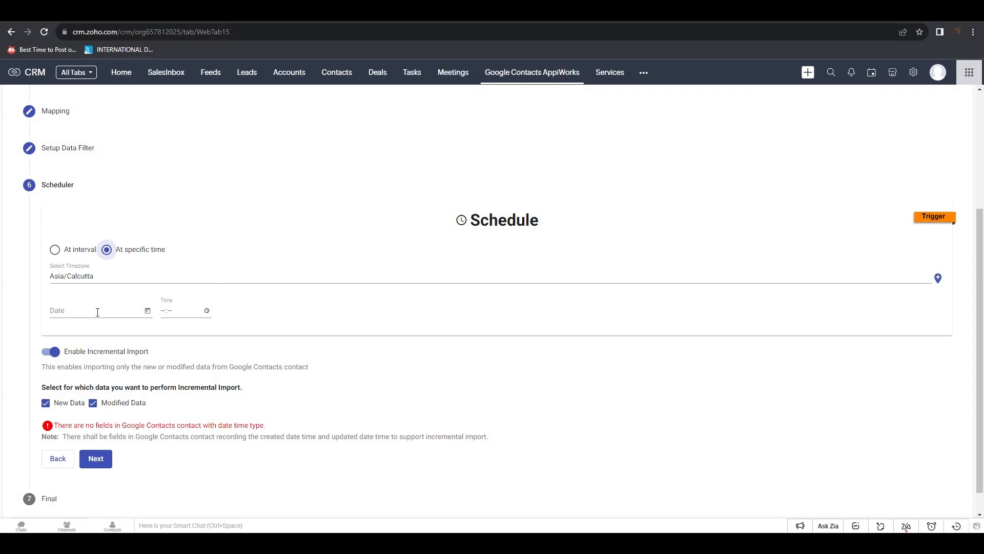
{"action": "left_click", "coordinate": [148, 311]}
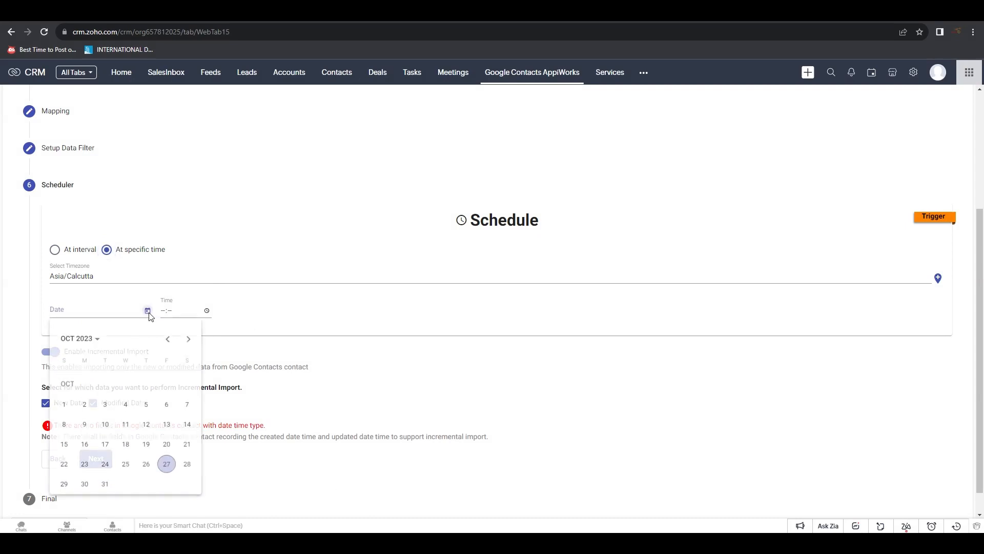
{"action": "left_click", "coordinate": [167, 468]}
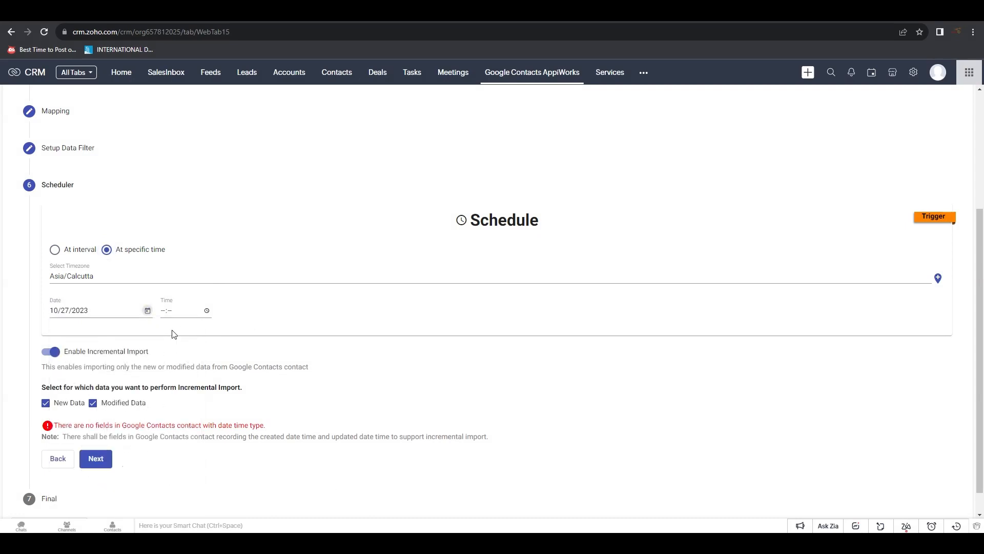
{"action": "left_click", "coordinate": [207, 311]}
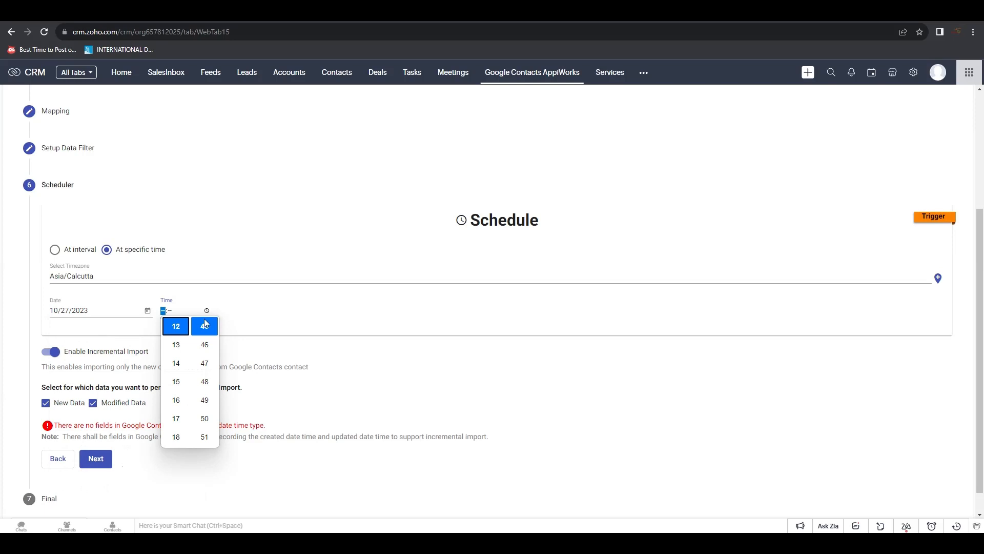
{"action": "left_click", "coordinate": [206, 362]}
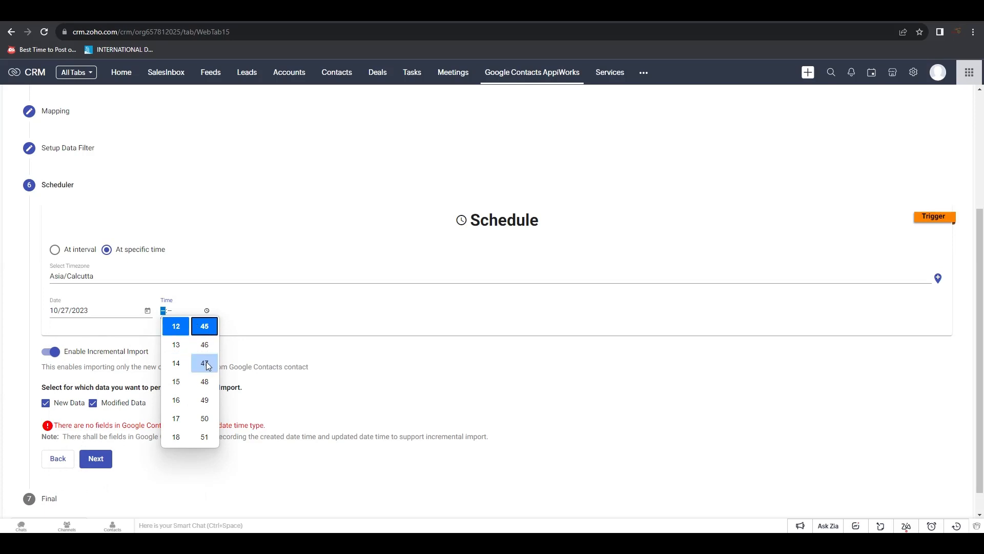
{"action": "left_click", "coordinate": [206, 363]}
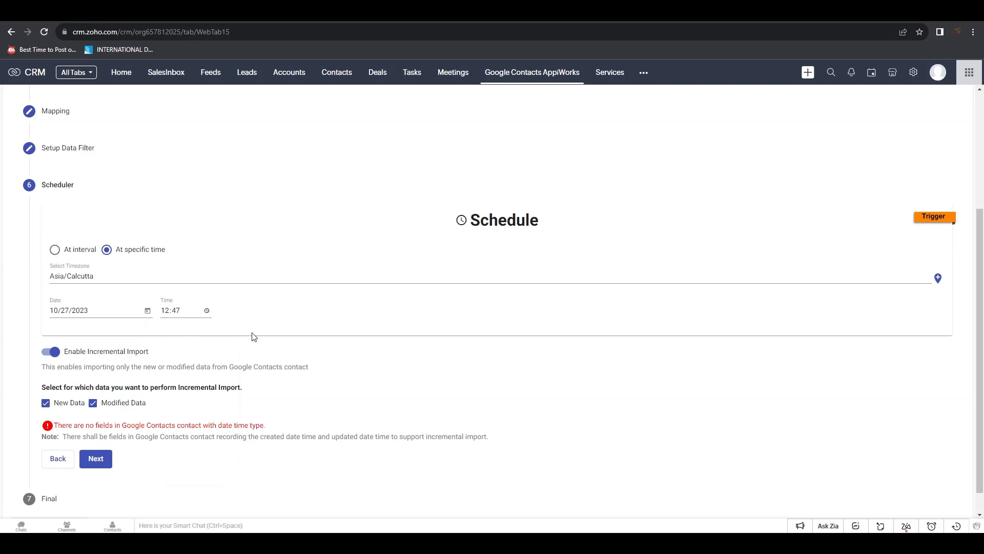
Disable incremental import and save the scheduled import service with activation left on
{"action": "left_click", "coordinate": [57, 358]}
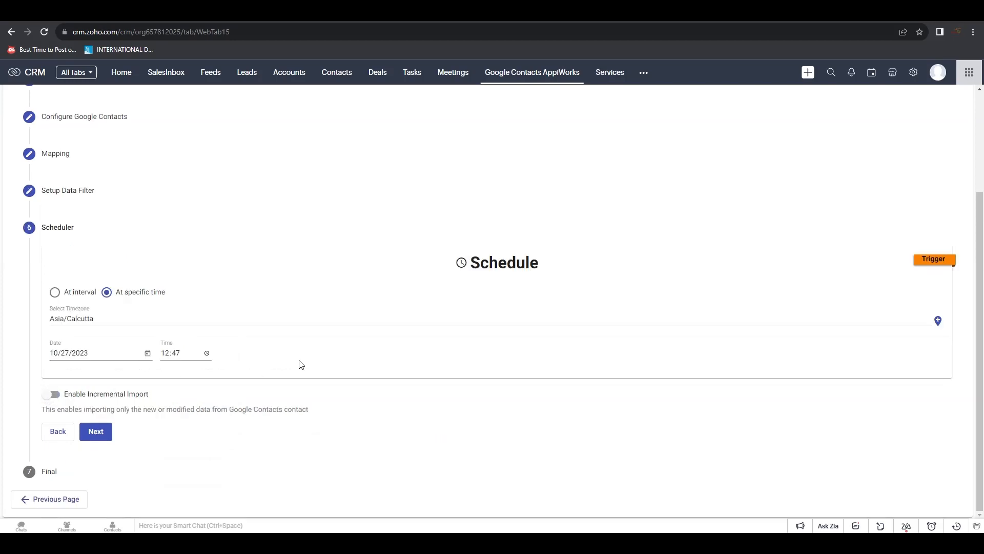
{"action": "left_click", "coordinate": [100, 433]}
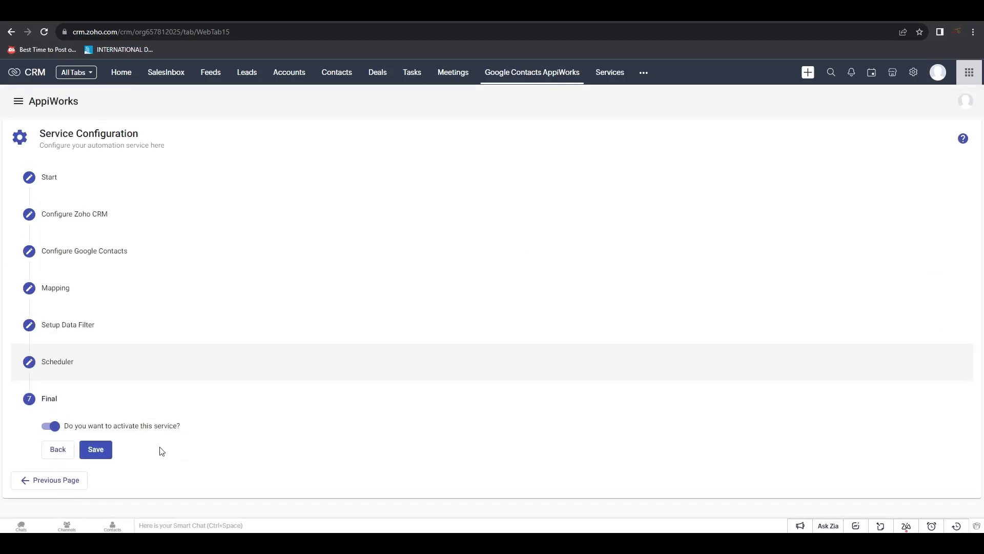
{"action": "left_click", "coordinate": [96, 450]}
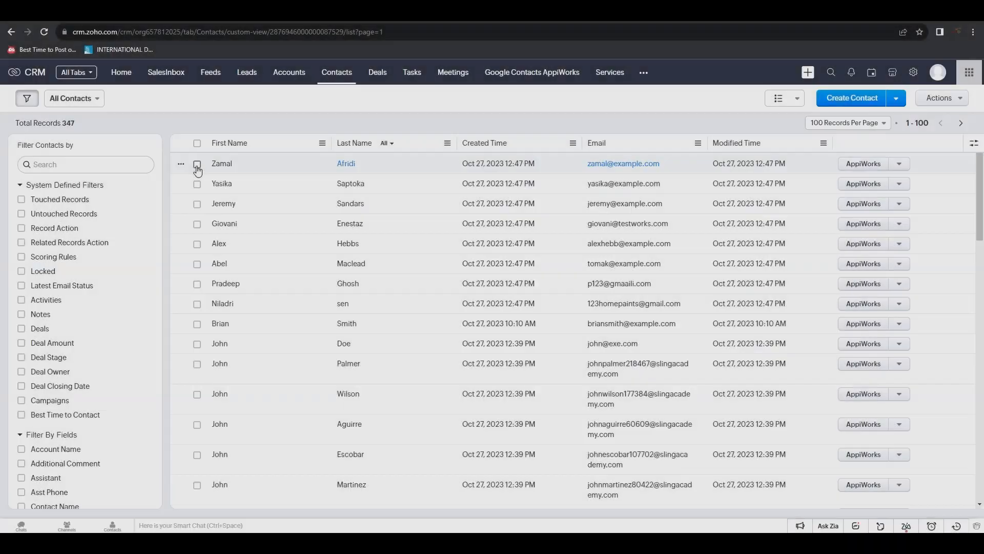
Mark the first seven newly imported records in the Contacts list to check the scheduled import
{"action": "left_click", "coordinate": [197, 164]}
{"action": "left_click", "coordinate": [197, 184]}
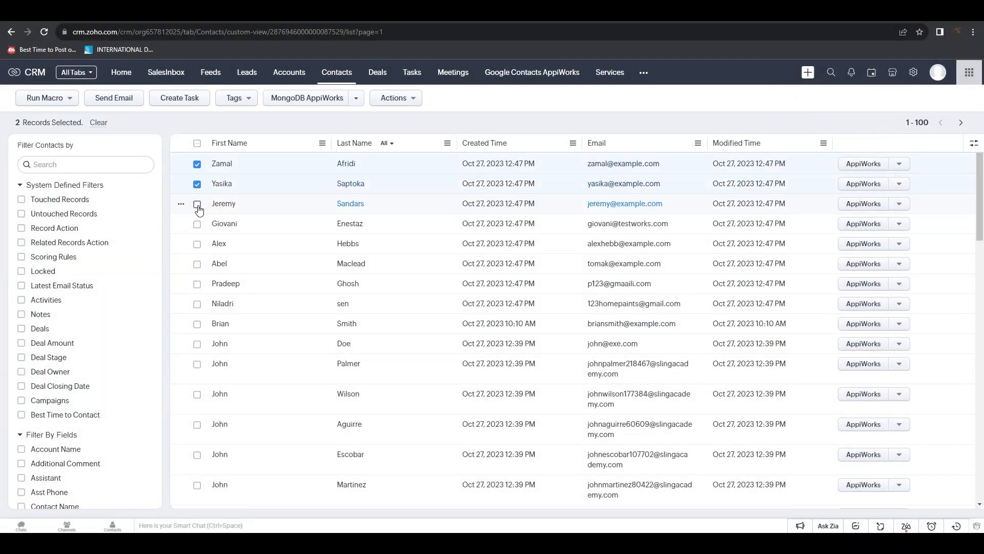
{"action": "left_click", "coordinate": [197, 203]}
{"action": "left_click", "coordinate": [197, 223]}
{"action": "left_click", "coordinate": [197, 243]}
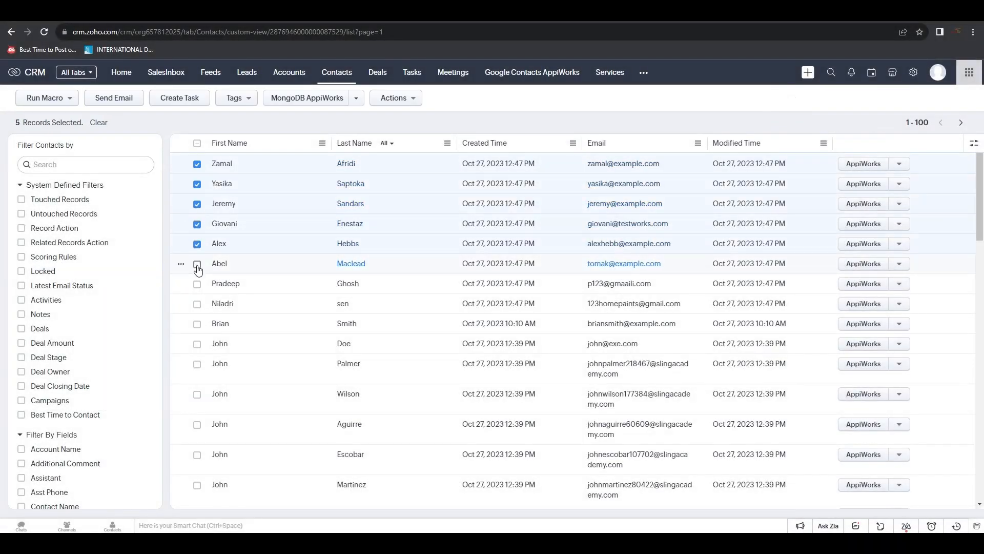
{"action": "left_click", "coordinate": [197, 264]}
{"action": "left_click", "coordinate": [197, 284]}
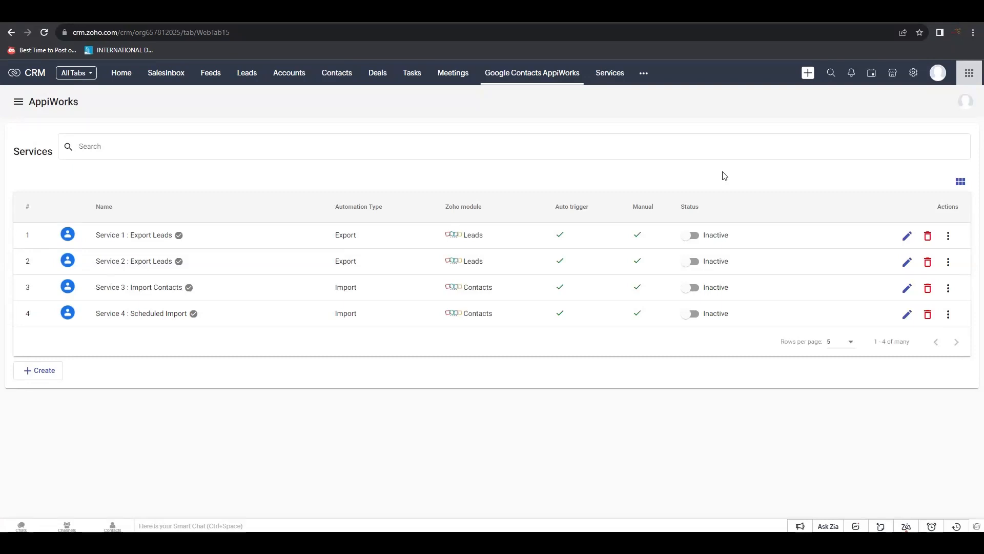
Create a fresh View service named "Service 5 : View Contacts" with the description "View related Contacts from Google Contacts", and continue
{"action": "left_click", "coordinate": [44, 372]}
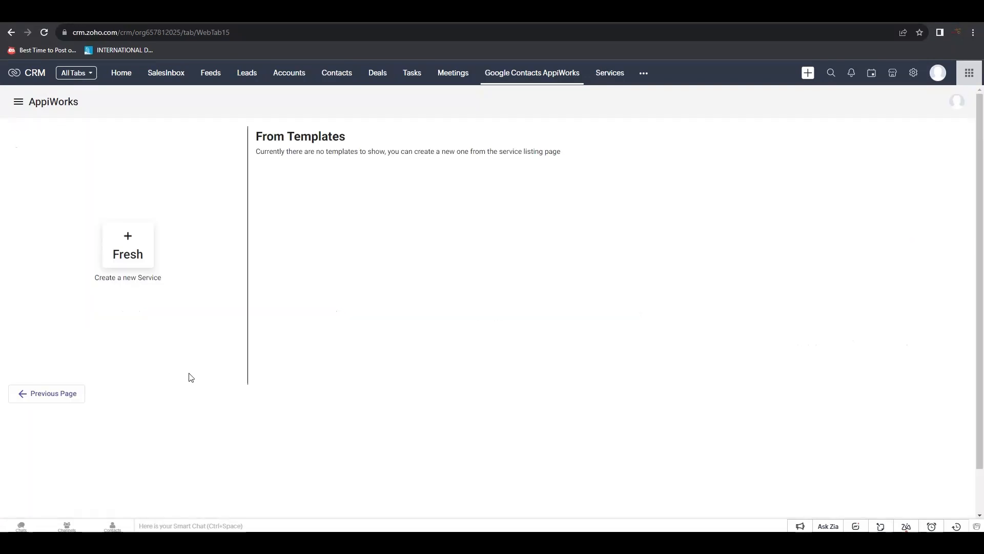
{"action": "left_click", "coordinate": [136, 255]}
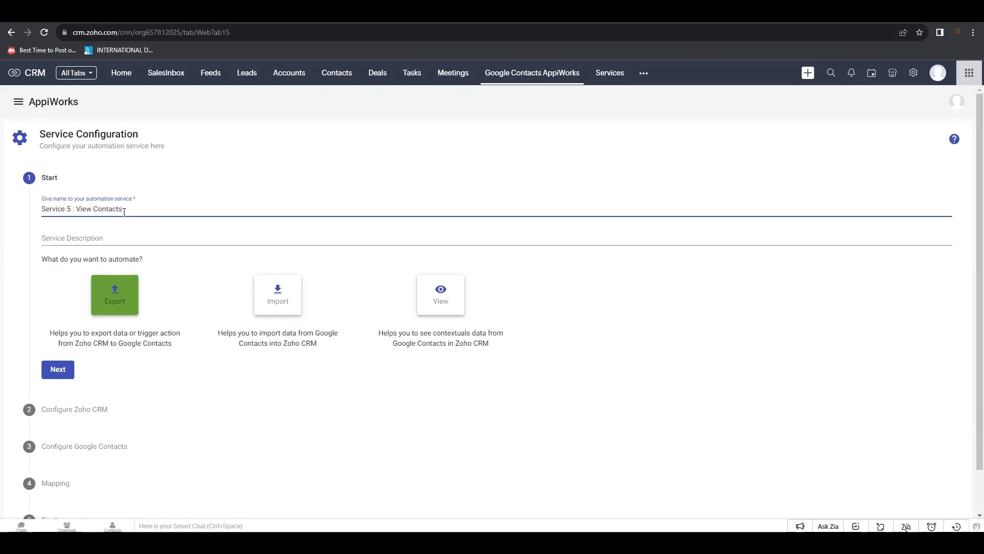
{"action": "left_click", "coordinate": [130, 239]}
{"action": "type", "text": "Vi"}
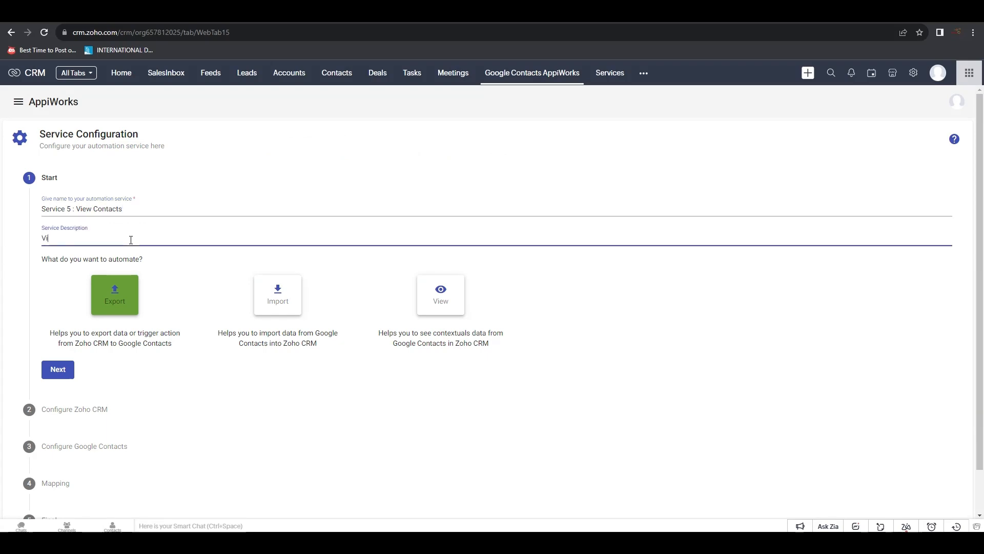
{"action": "type", "text": "ew related Contacts from Google Contacts"}
{"action": "left_click", "coordinate": [427, 300]}
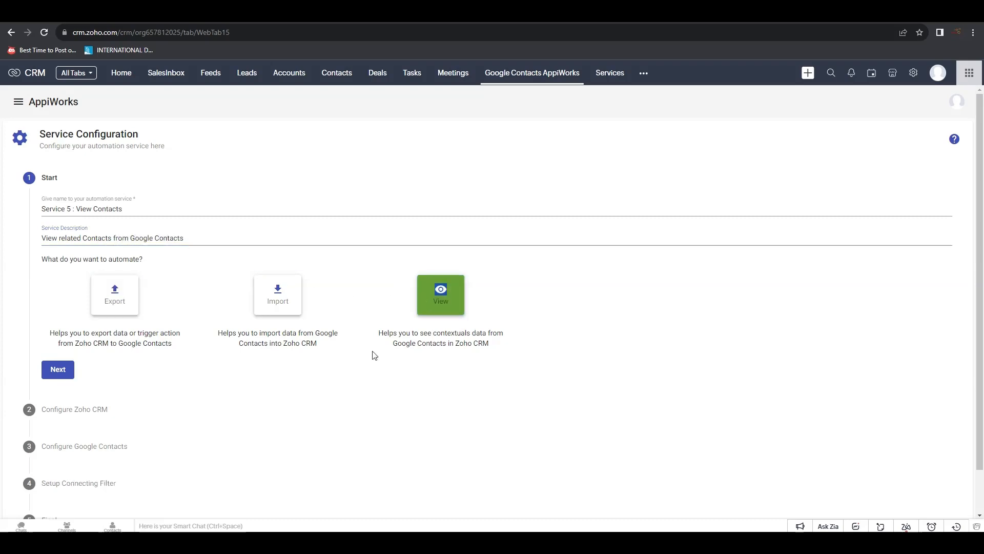
{"action": "left_click", "coordinate": [58, 369]}
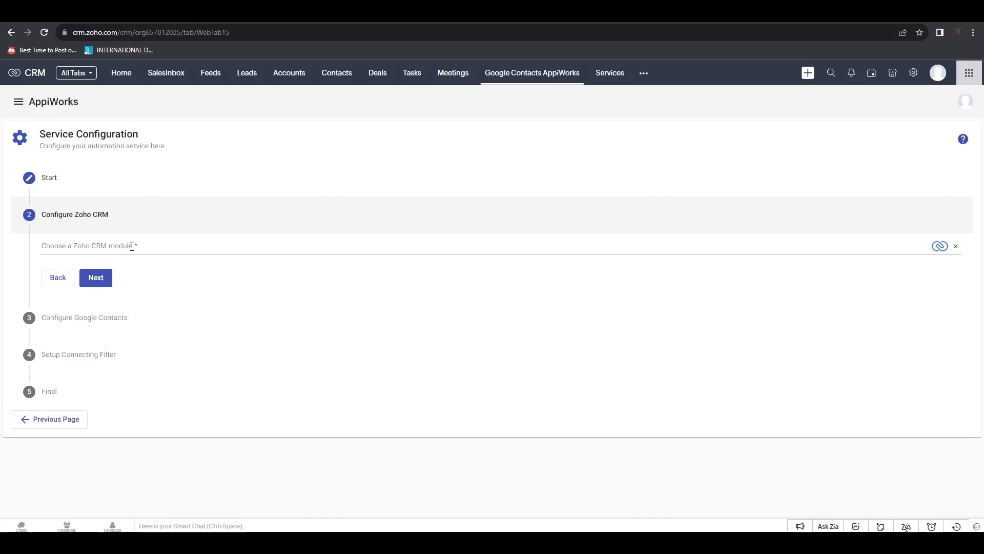
Choose Leads as the service's Zoho CRM module and continue to the Google Contacts configuration
{"action": "left_click", "coordinate": [132, 246]}
{"action": "left_click", "coordinate": [104, 342]}
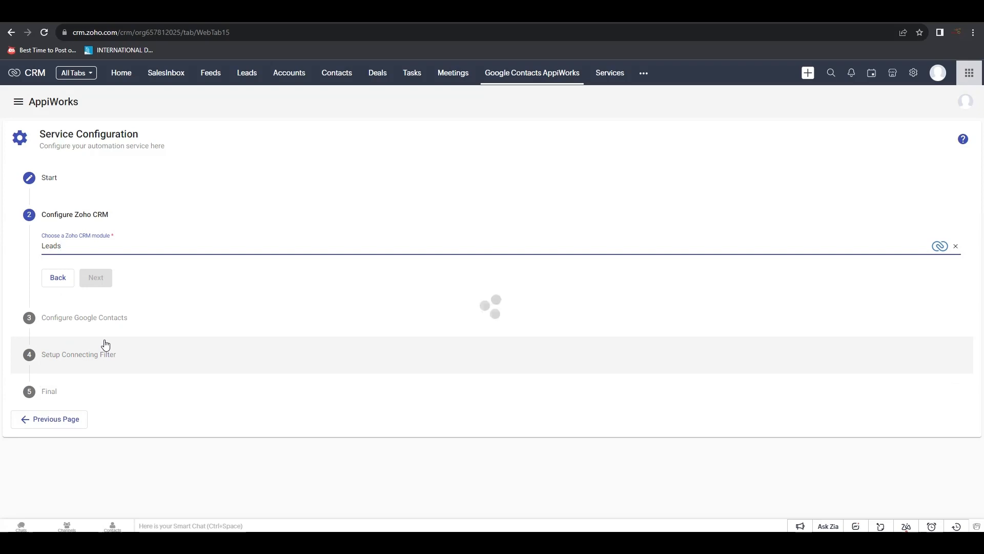
{"action": "left_click", "coordinate": [97, 280]}
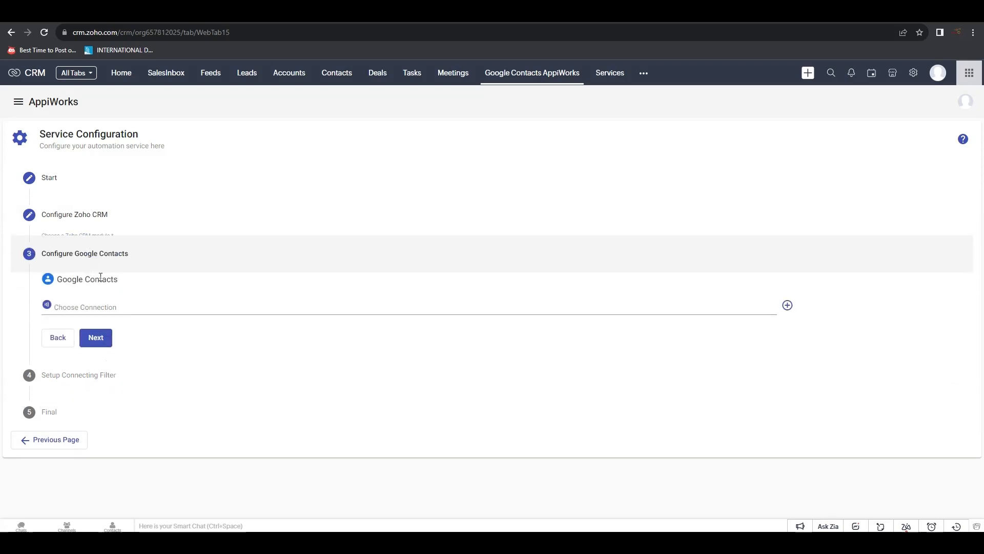
Set the connection to Connection 5 (Google Contacts) and the object to contact, and continue to the connecting filter
{"action": "left_click", "coordinate": [100, 305]}
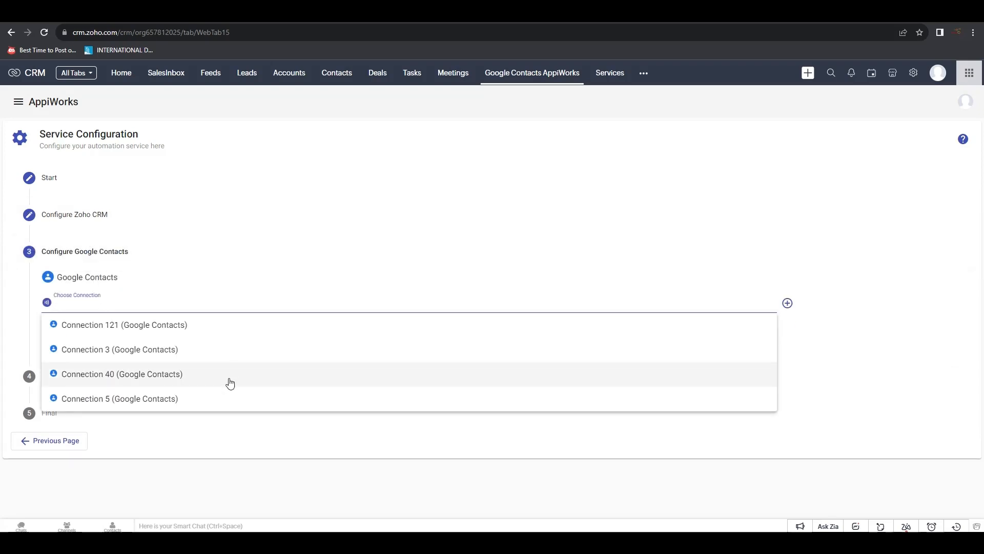
{"action": "left_click", "coordinate": [174, 406]}
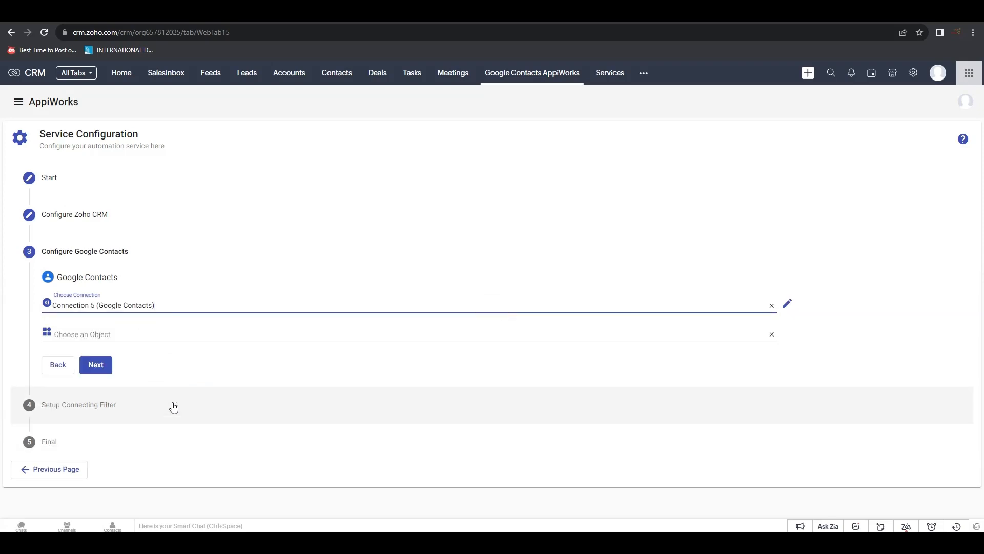
{"action": "left_click", "coordinate": [151, 334]}
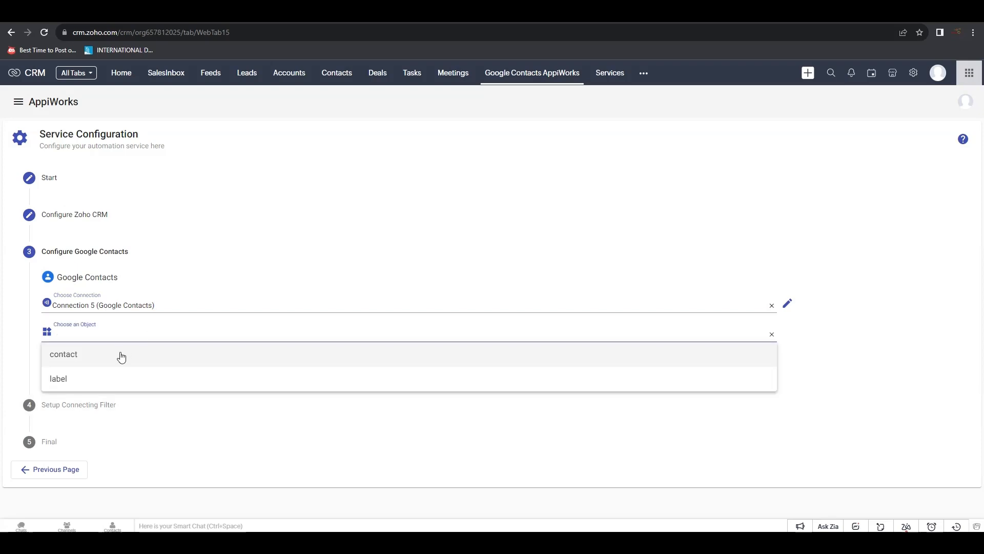
{"action": "left_click", "coordinate": [122, 356]}
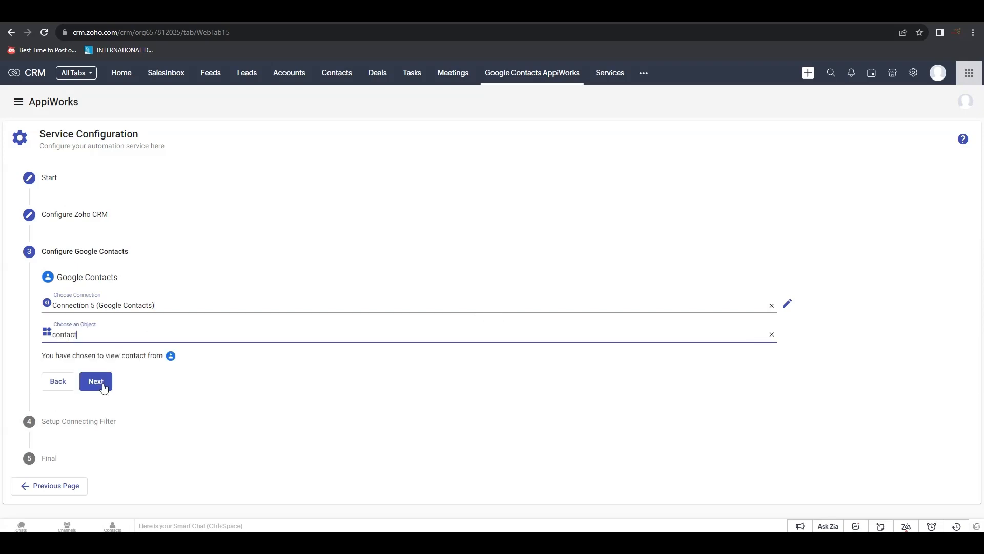
{"action": "left_click", "coordinate": [103, 382]}
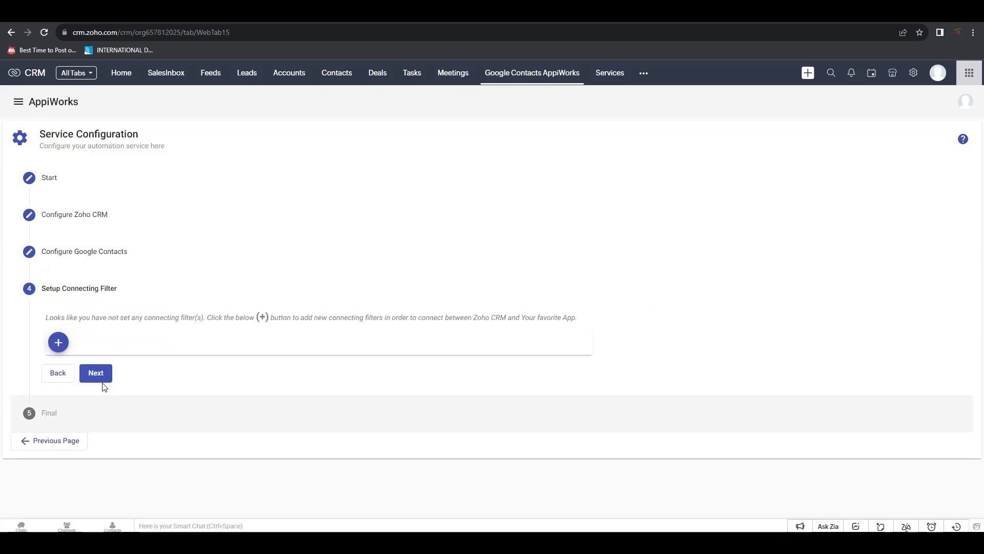
Add a connecting filter where app field Given Name equals Zoho field First Name, and save the service with activation left on
{"action": "left_click", "coordinate": [58, 343]}
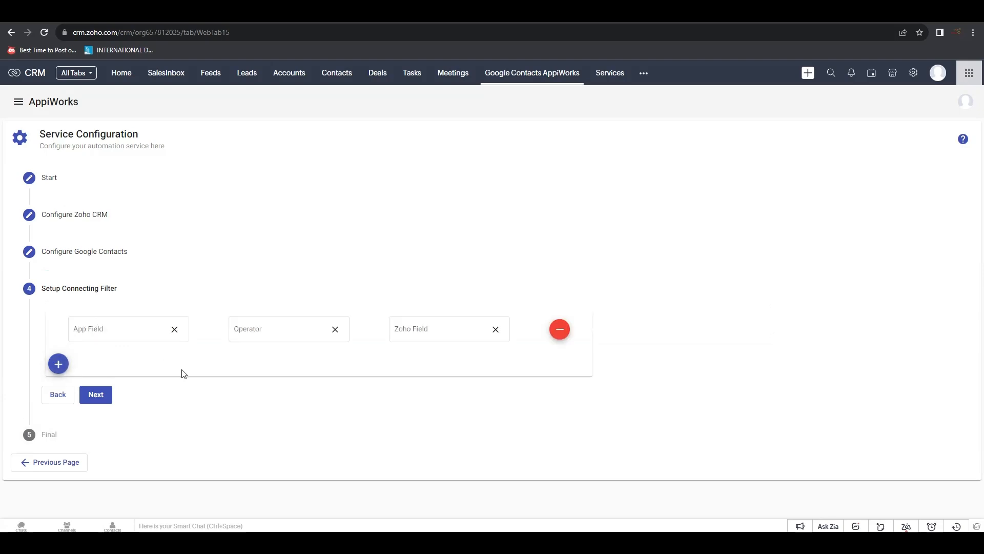
{"action": "left_click", "coordinate": [129, 328]}
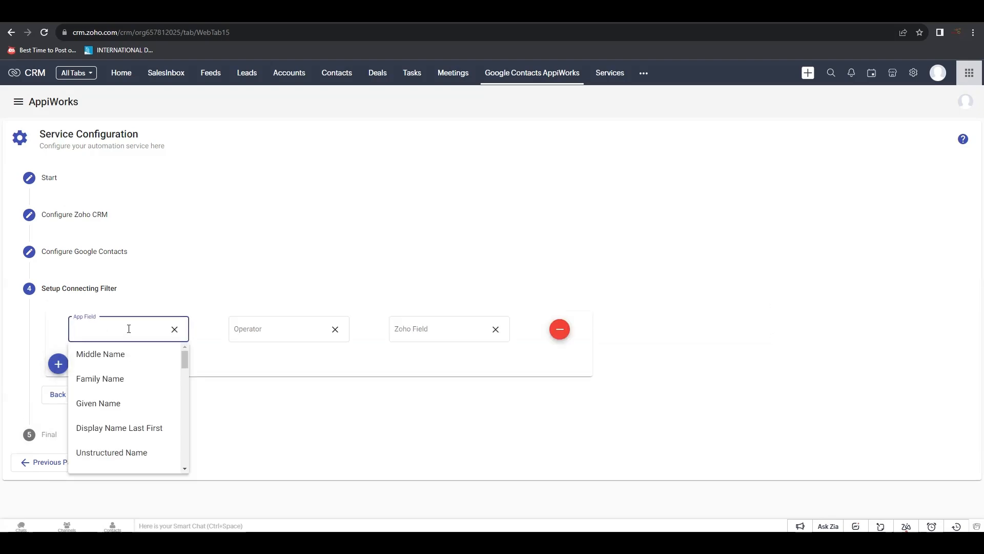
{"action": "scroll", "coordinate": [152, 391], "scroll_direction": "down", "scroll_amount": 2}
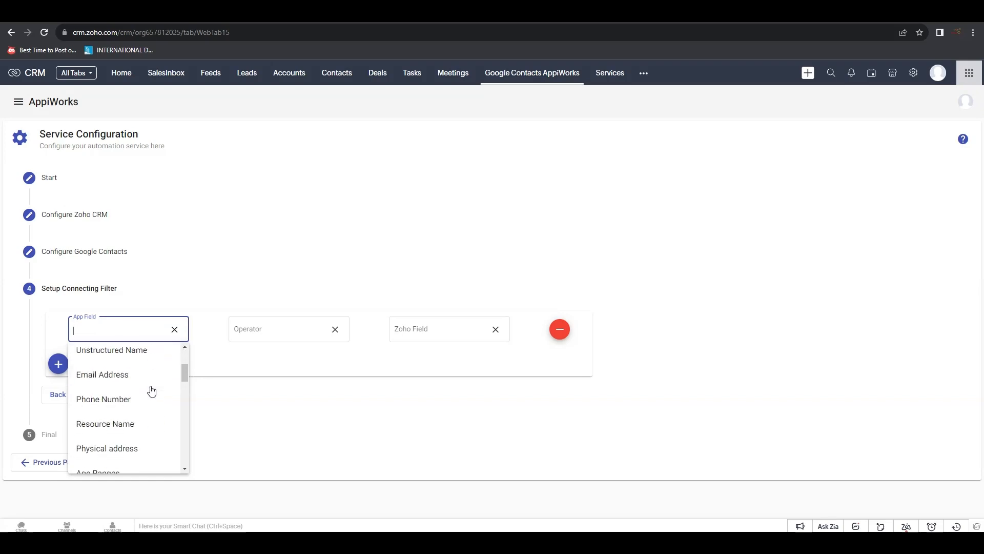
{"action": "scroll", "coordinate": [152, 391], "scroll_direction": "down", "scroll_amount": 2}
{"action": "scroll", "coordinate": [152, 392], "scroll_direction": "up", "scroll_amount": 4}
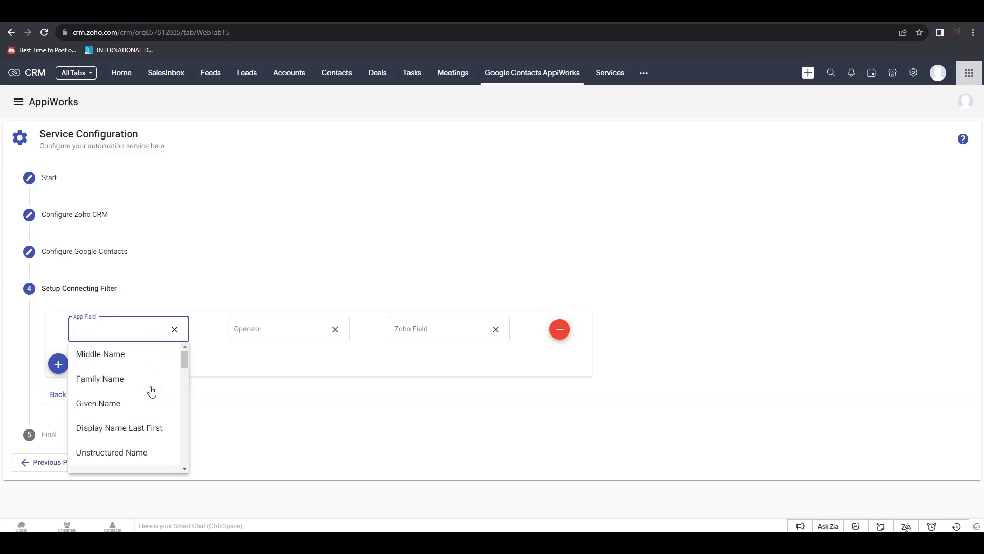
{"action": "left_click", "coordinate": [108, 404]}
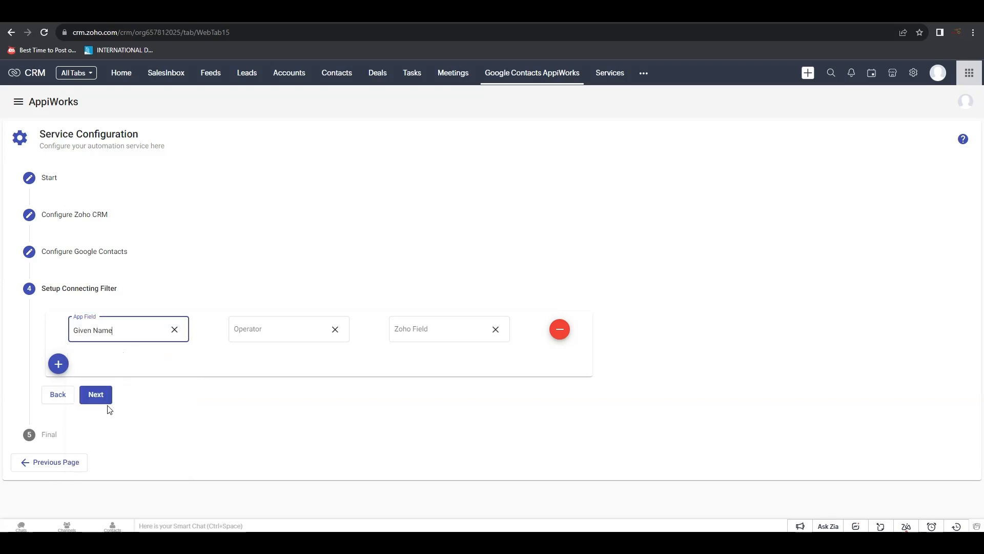
{"action": "left_click", "coordinate": [278, 331]}
{"action": "left_click", "coordinate": [275, 358]}
{"action": "left_click", "coordinate": [446, 328]}
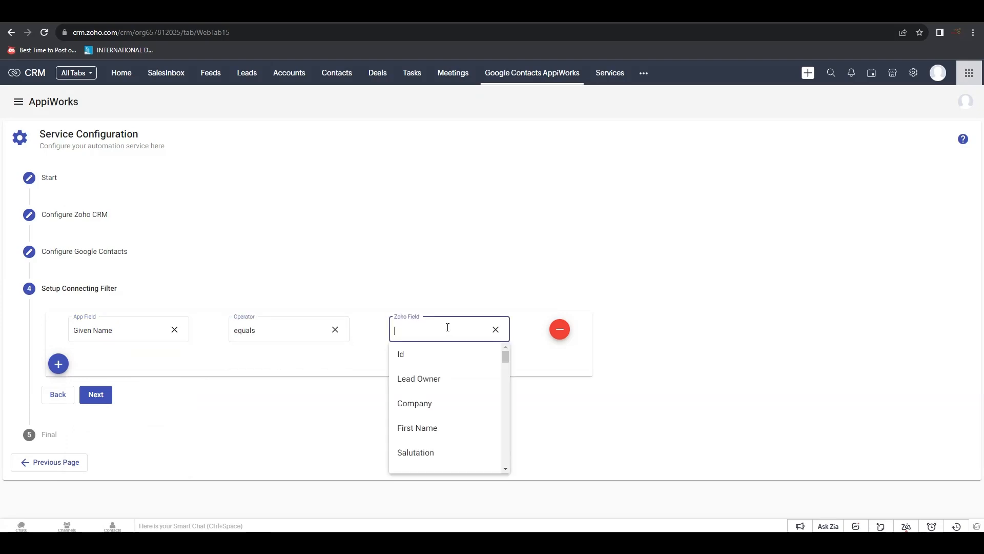
{"action": "left_click", "coordinate": [435, 428]}
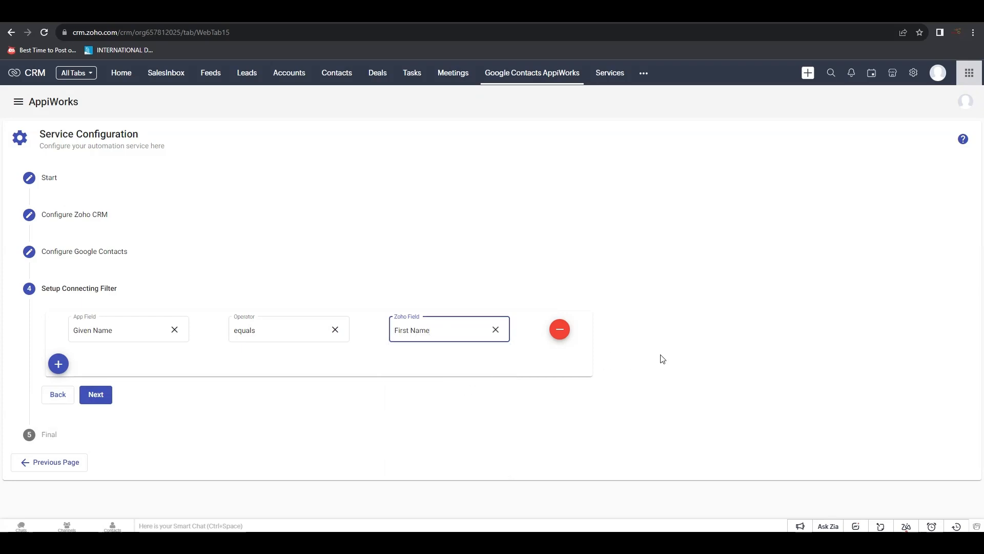
{"action": "left_click", "coordinate": [107, 401]}
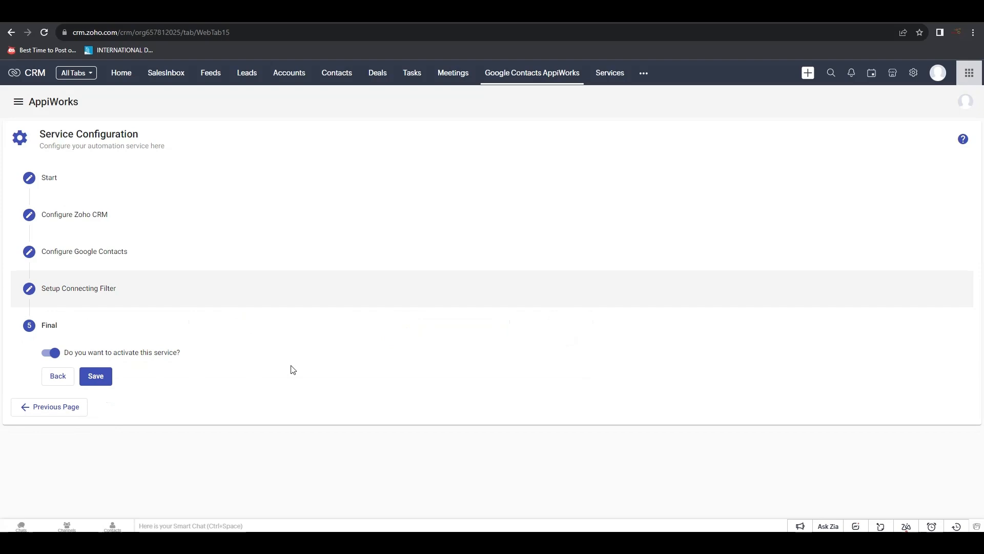
{"action": "left_click", "coordinate": [95, 376]}
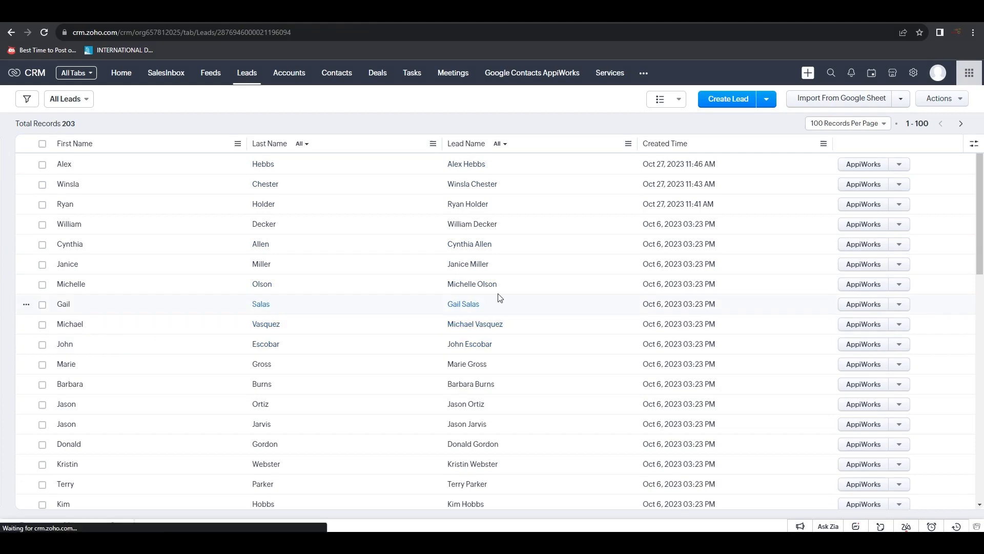
Expand Service 5 : View Contacts in the Google Contacts AppiWorks related list of the opened lead record
{"action": "left_click", "coordinate": [548, 281]}
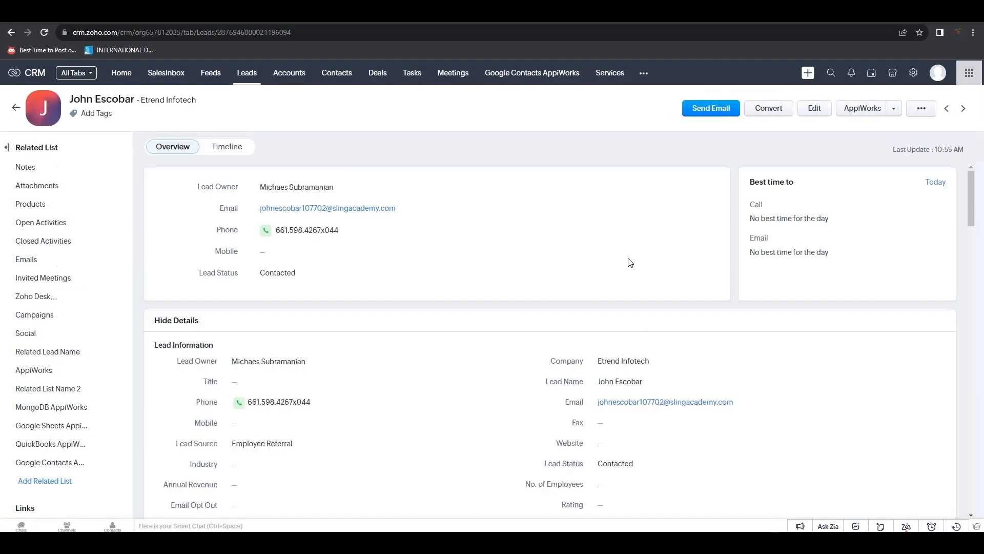
{"action": "scroll", "coordinate": [628, 260], "scroll_direction": "down", "scroll_amount": 15}
{"action": "scroll", "coordinate": [630, 263], "scroll_direction": "down", "scroll_amount": 20}
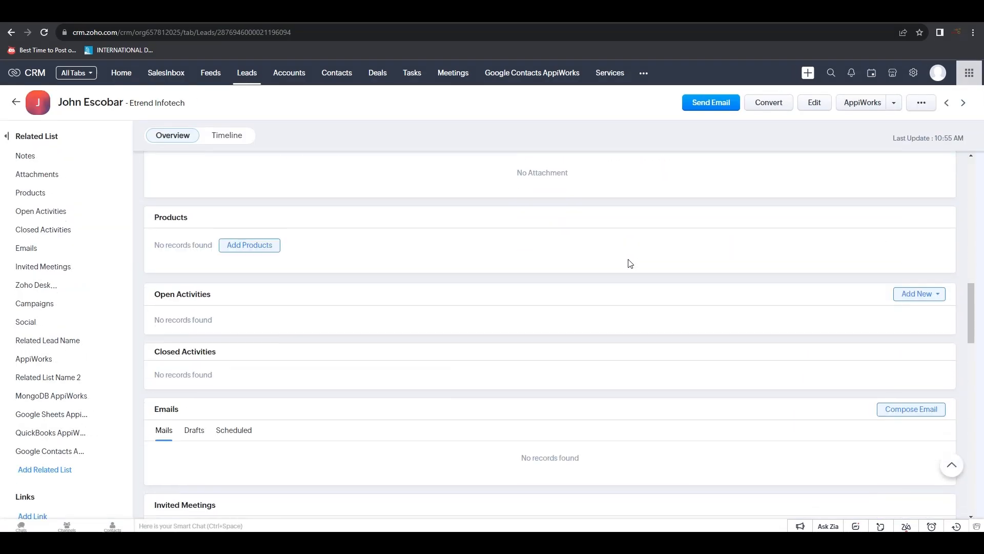
{"action": "scroll", "coordinate": [625, 271], "scroll_direction": "down", "scroll_amount": 10}
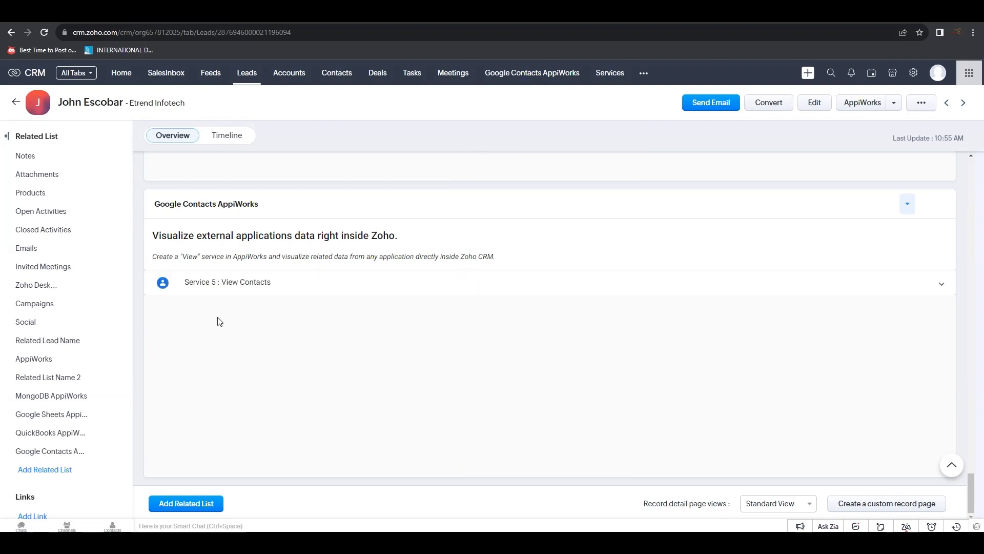
{"action": "left_click", "coordinate": [942, 285]}
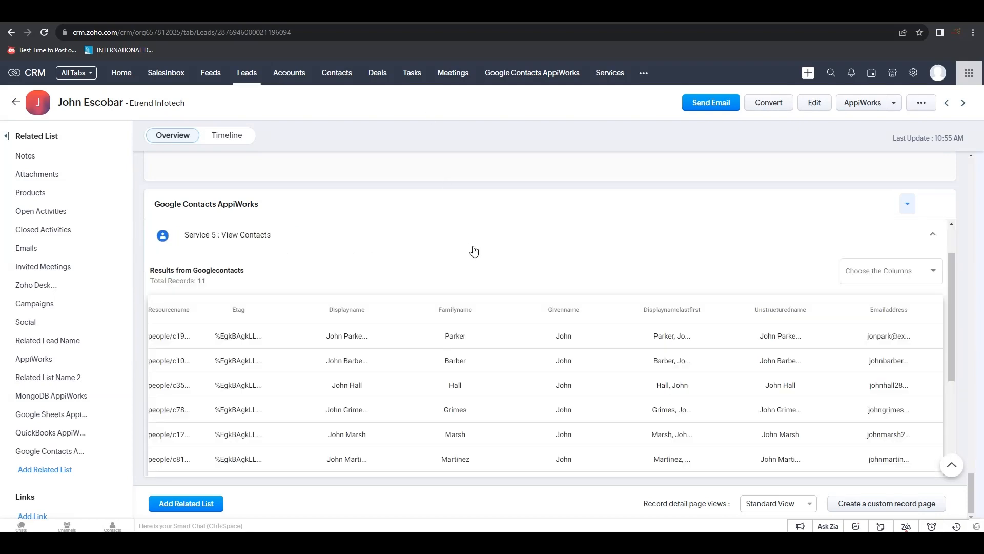
Limit the Service 5 results table to the Familyname, Givenname and Emailaddress columns and review the listed contacts
{"action": "left_click", "coordinate": [933, 271]}
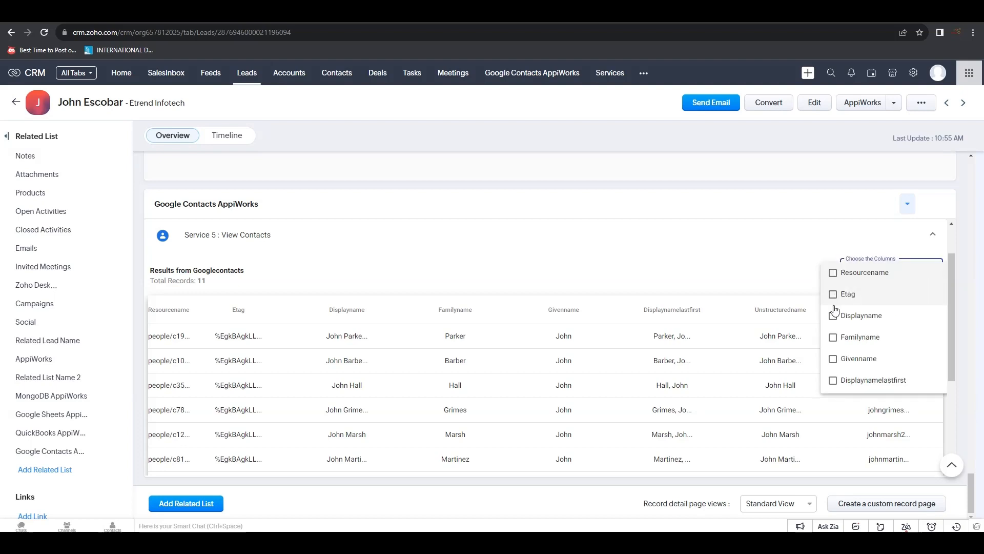
{"action": "scroll", "coordinate": [841, 379], "scroll_direction": "down", "scroll_amount": 2}
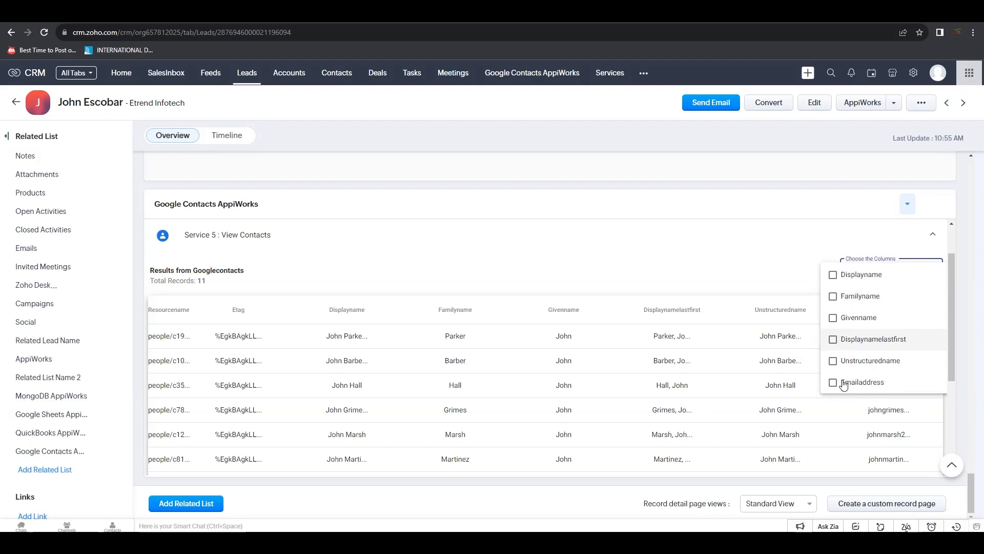
{"action": "left_click", "coordinate": [833, 318]}
{"action": "left_click", "coordinate": [833, 297]}
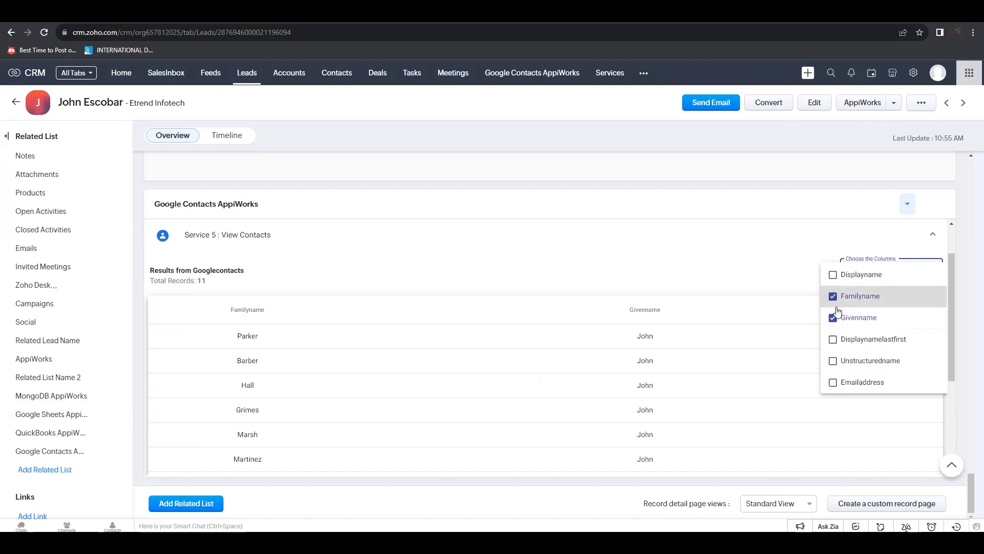
{"action": "left_click", "coordinate": [834, 382]}
{"action": "scroll", "coordinate": [856, 370], "scroll_direction": "up", "scroll_amount": 2}
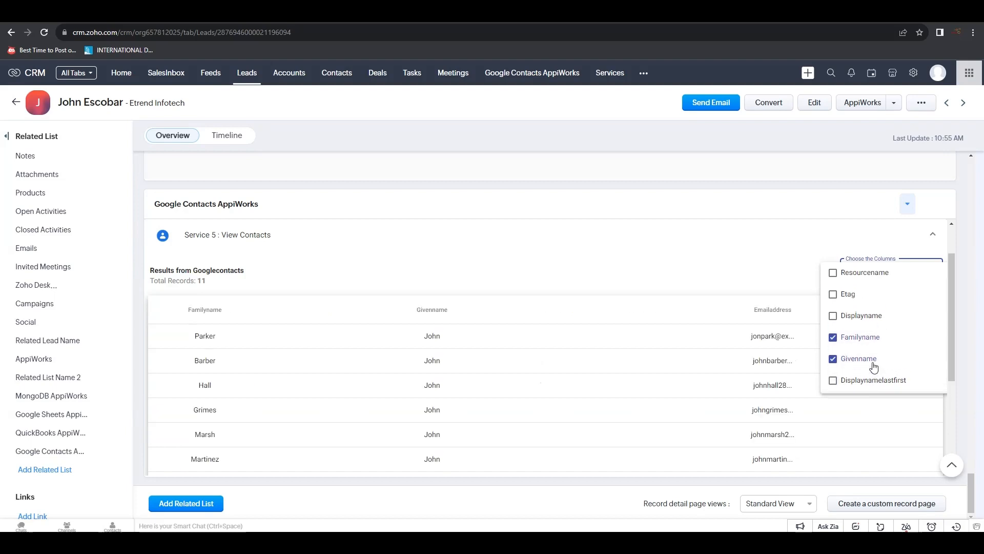
{"action": "left_click", "coordinate": [780, 268]}
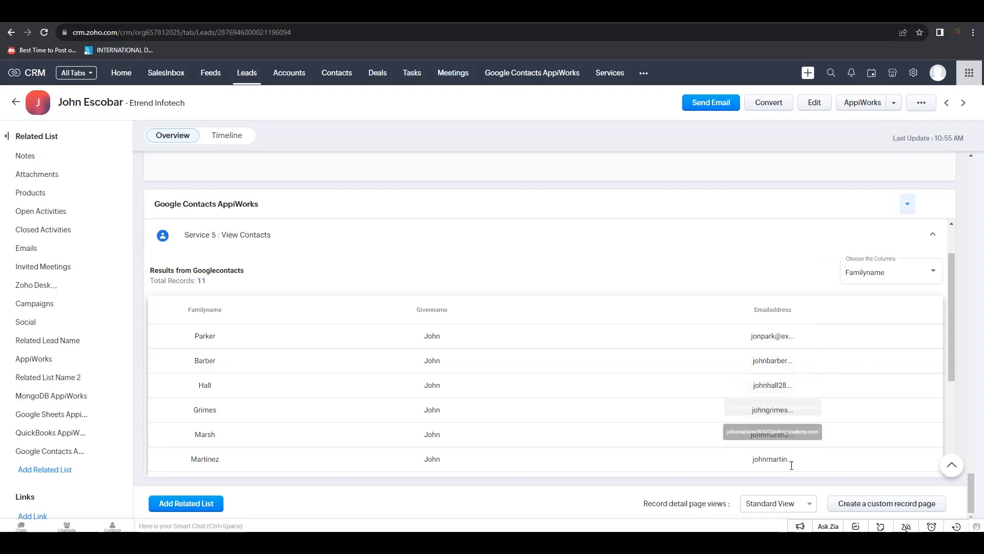
{"action": "scroll", "coordinate": [248, 349], "scroll_direction": "down", "scroll_amount": 4}
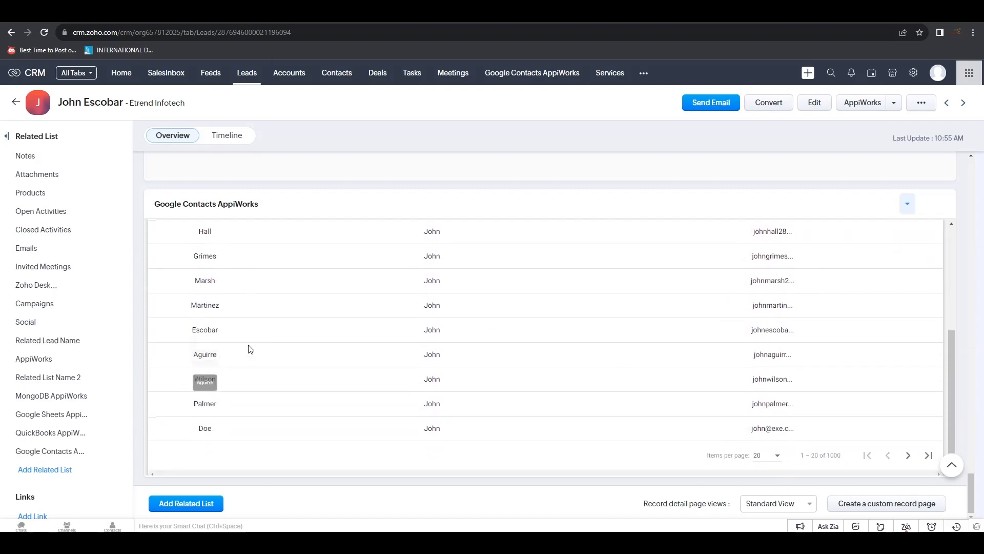